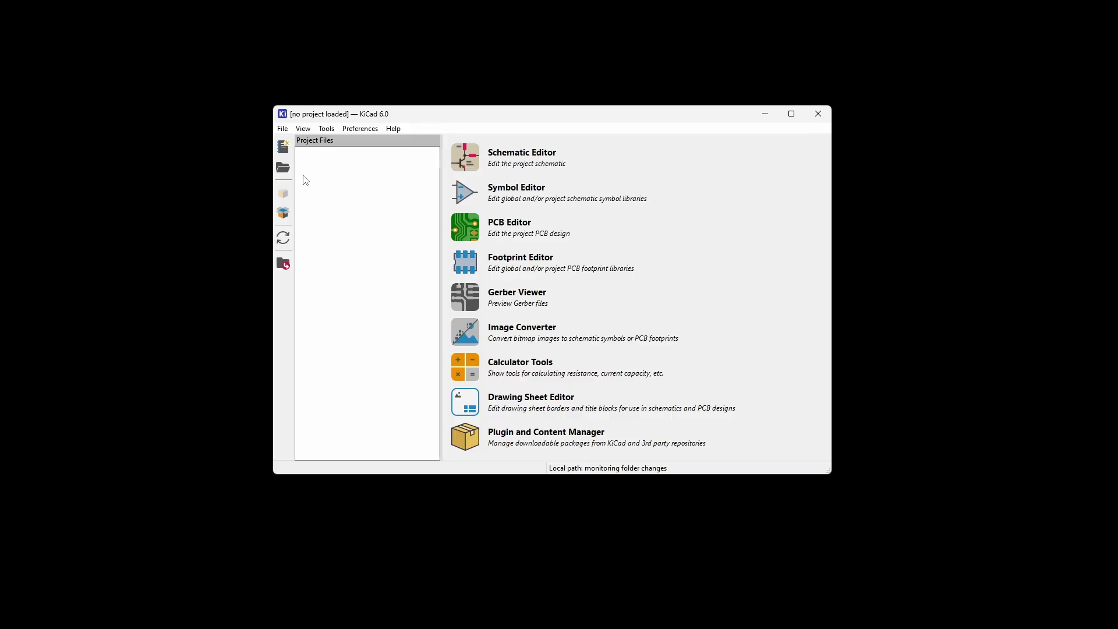
Step: Create a new project named Simple_Board inside the Simple_Board folder of the Tutorial directory
left_click(282, 148)
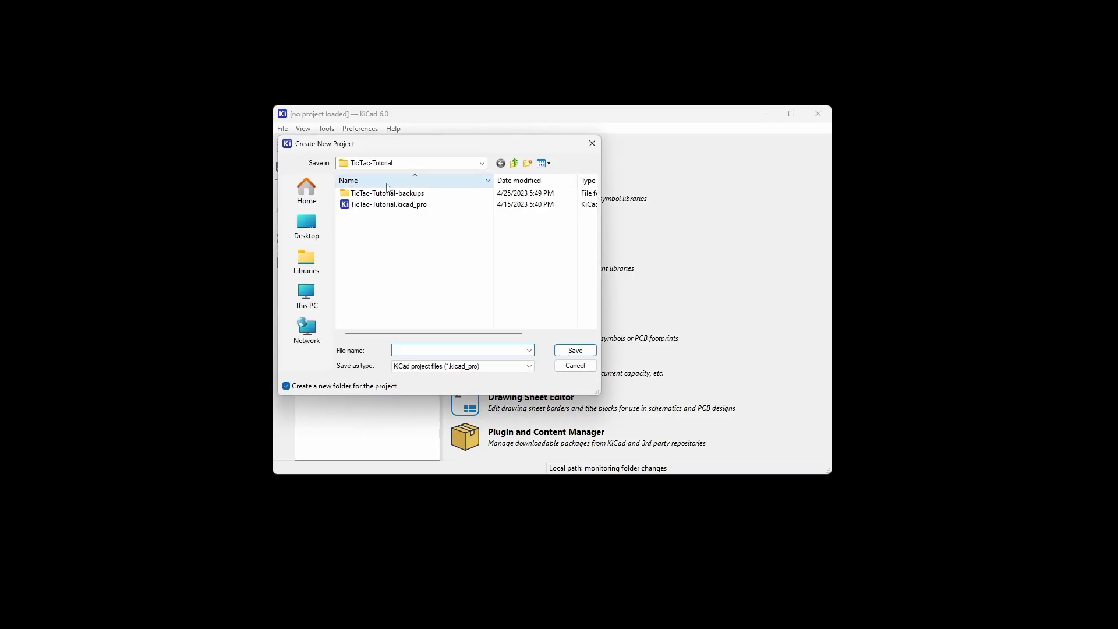
left_click(514, 164)
left_click(514, 166)
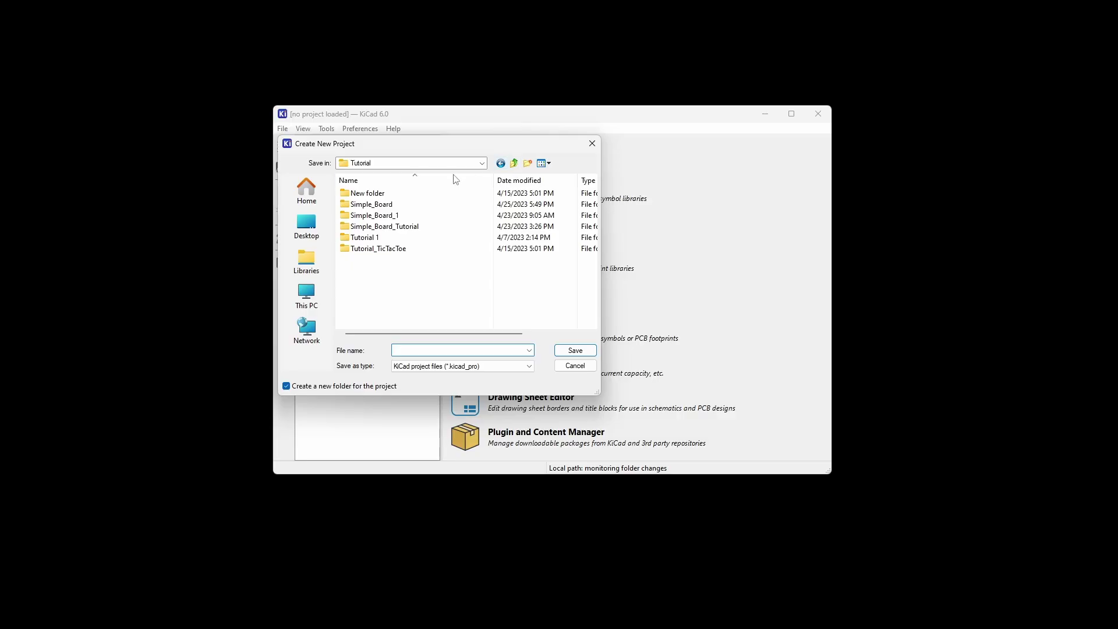
double_click(382, 205)
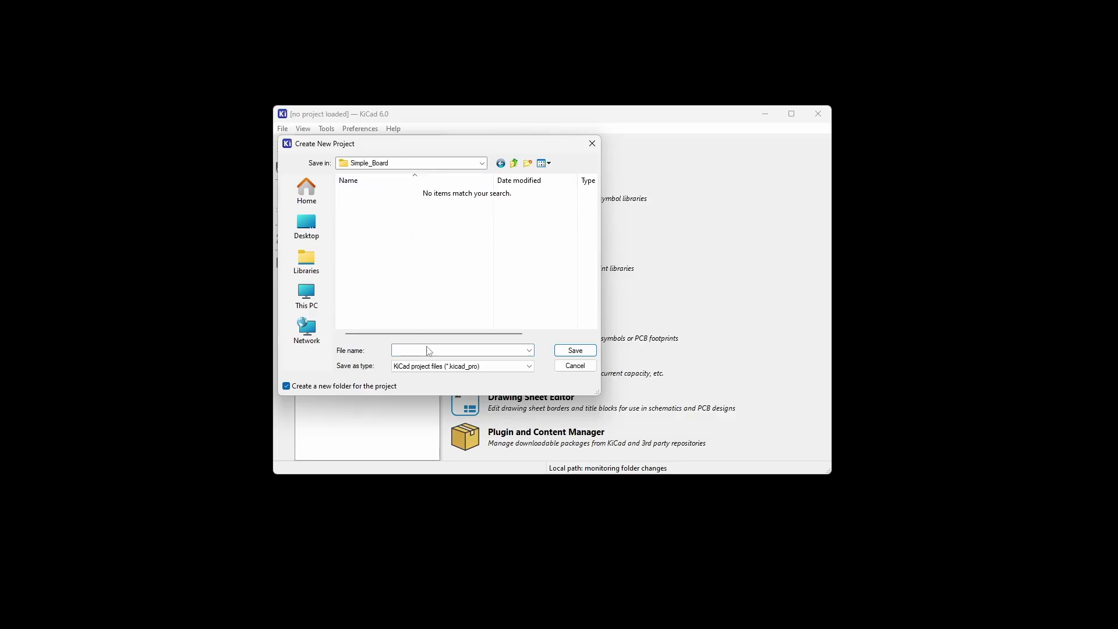
type("Simple_Board")
key("Return")
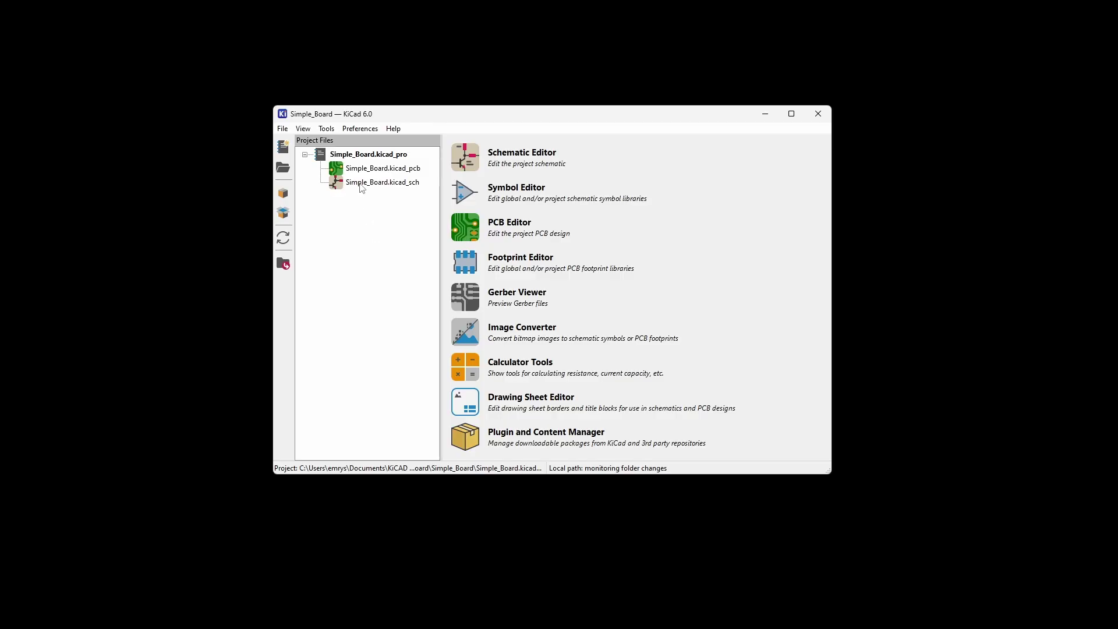
Step: Open the project's schematic file Simple_Board.kicad_sch for editing
double_click(382, 182)
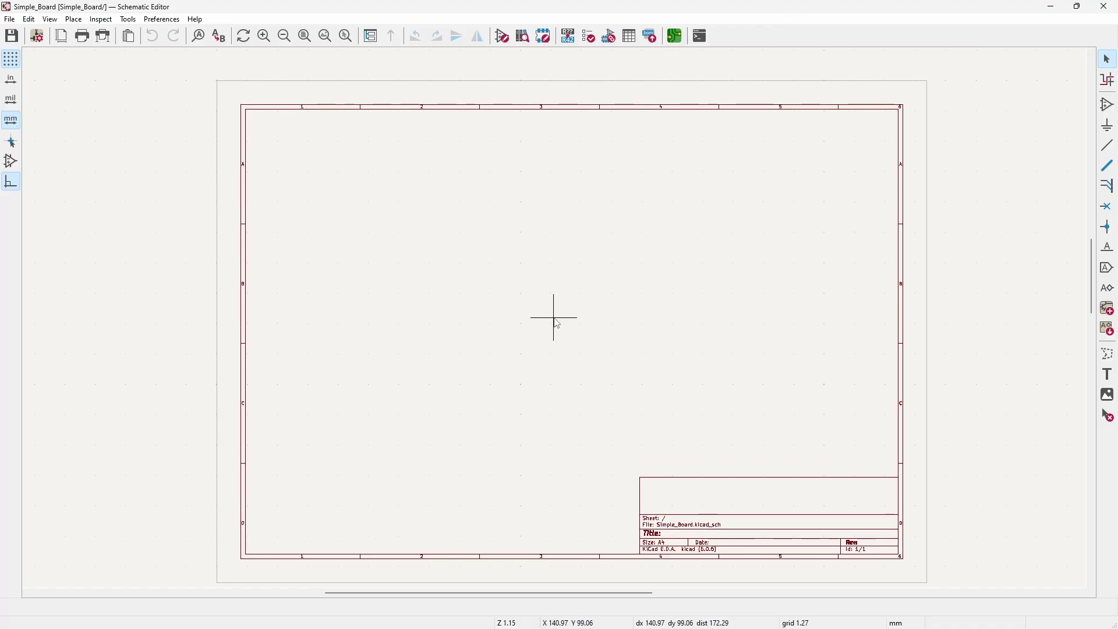
scroll(554, 318, "up", 2)
scroll(553, 318, "down", 2)
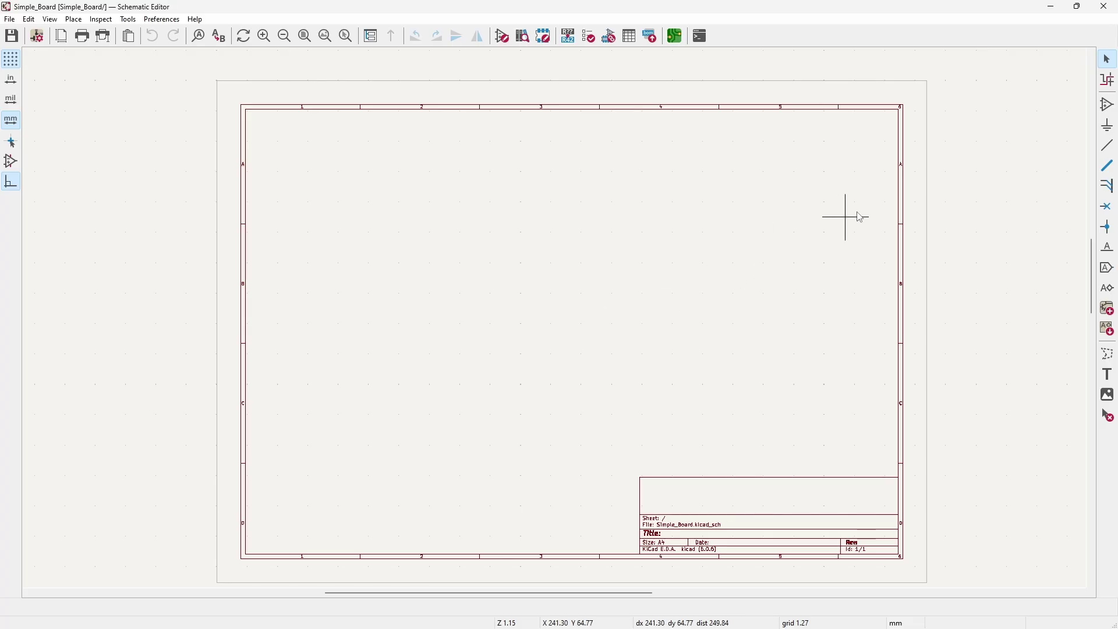
Step: Start adding a symbol, search the libraries for 74hc14 and expand the 74HC14's list of units
left_click(1113, 111)
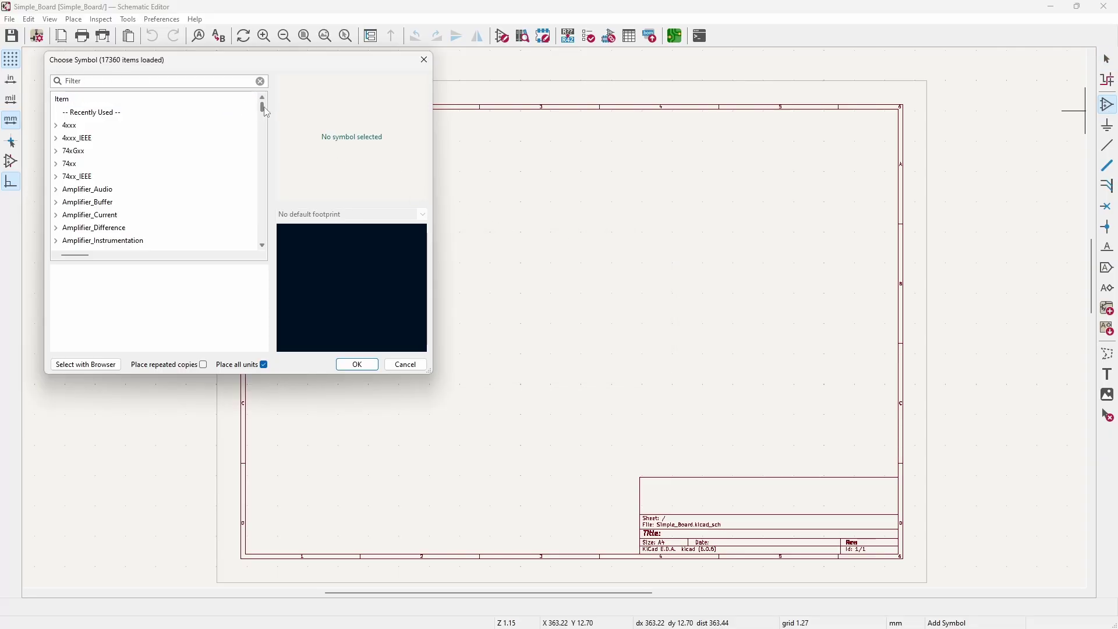
scroll(266, 111, "down", 9)
scroll(263, 108, "up", 9)
type("74hc14")
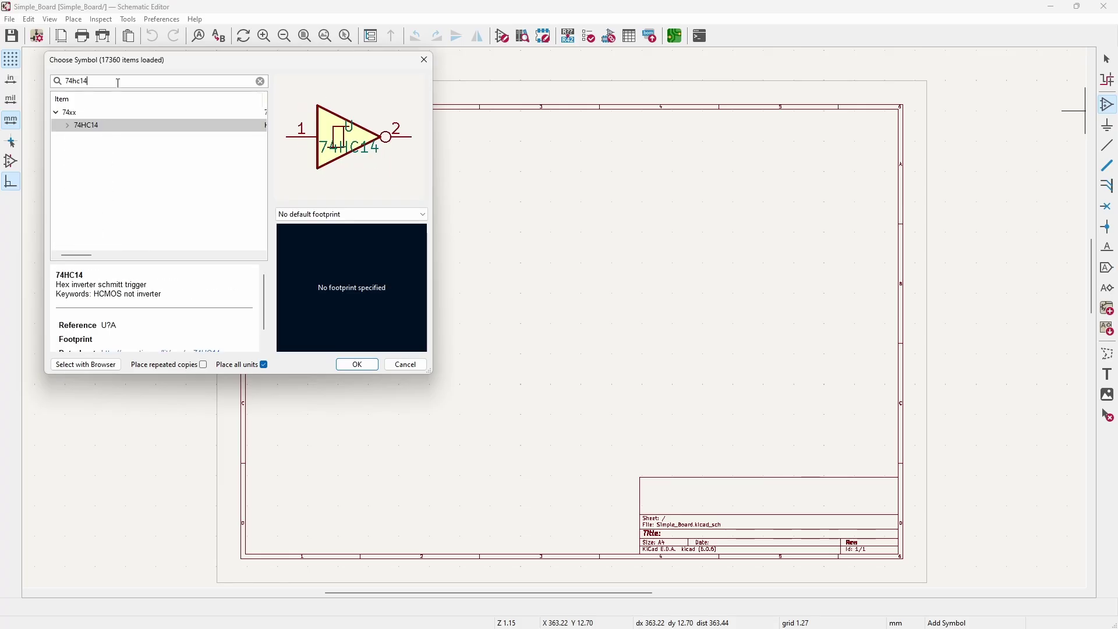
left_click(68, 127)
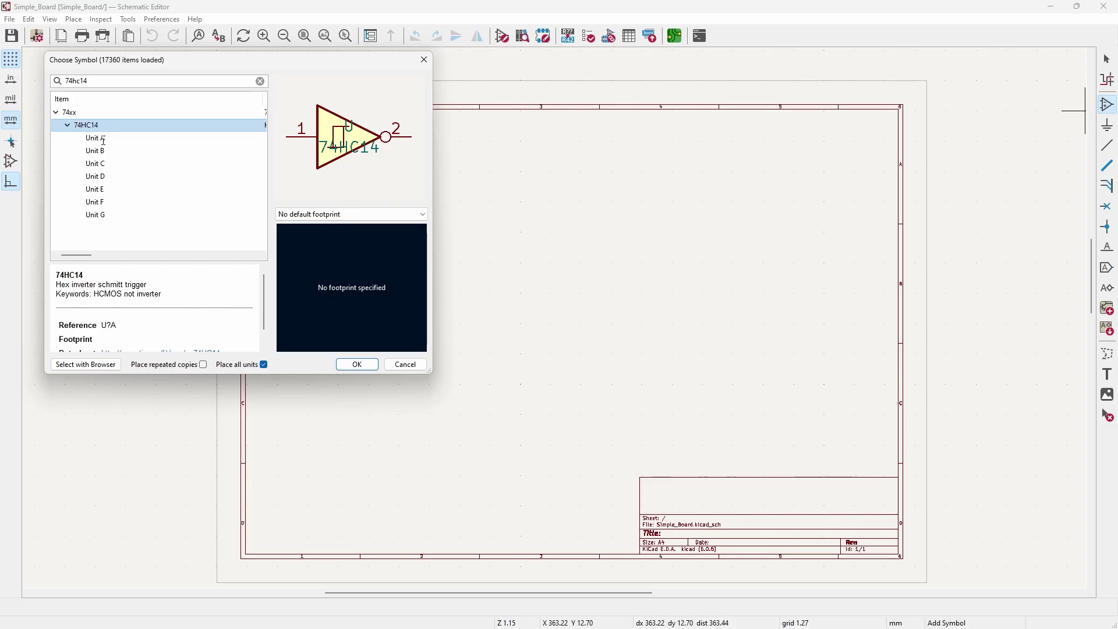
Step: Preview the 74HC14's inverter units A to E and its power unit G
left_click(104, 139)
left_click(104, 151)
left_click(107, 164)
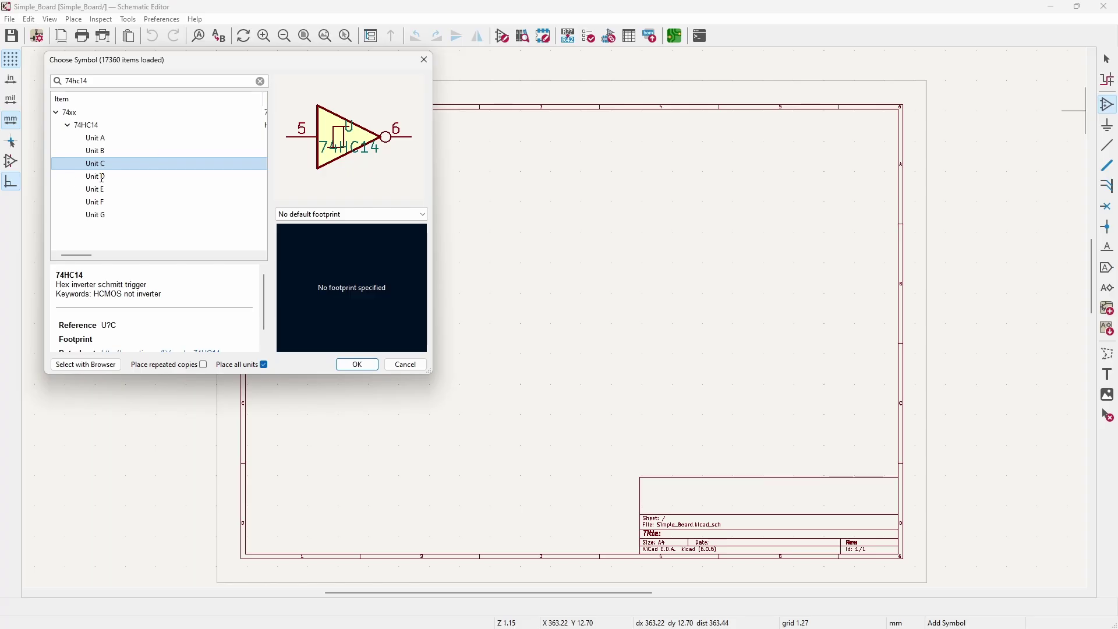
left_click(102, 177)
left_click(102, 190)
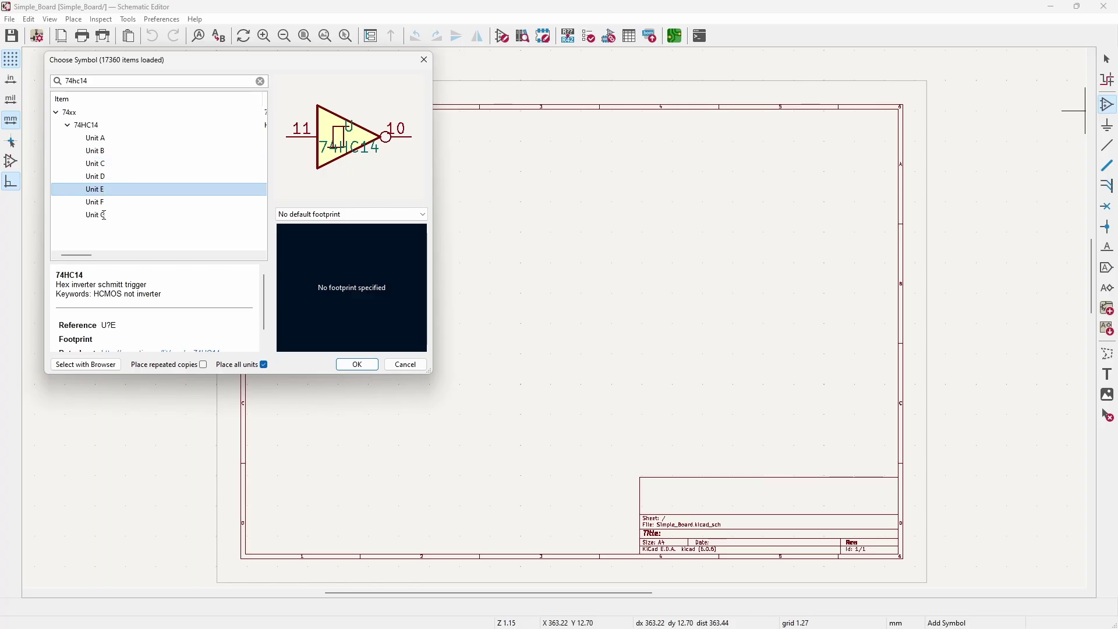
left_click(105, 216)
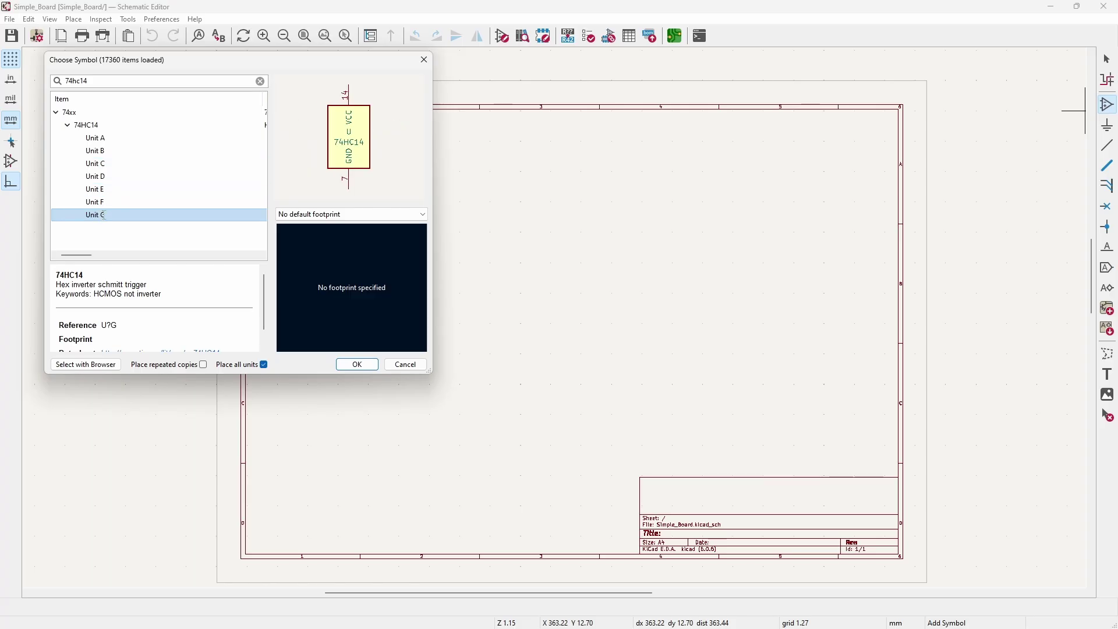
Step: Place 74HC14 units A, B and C from top to bottom in one column, rotated to point downward
double_click(99, 140)
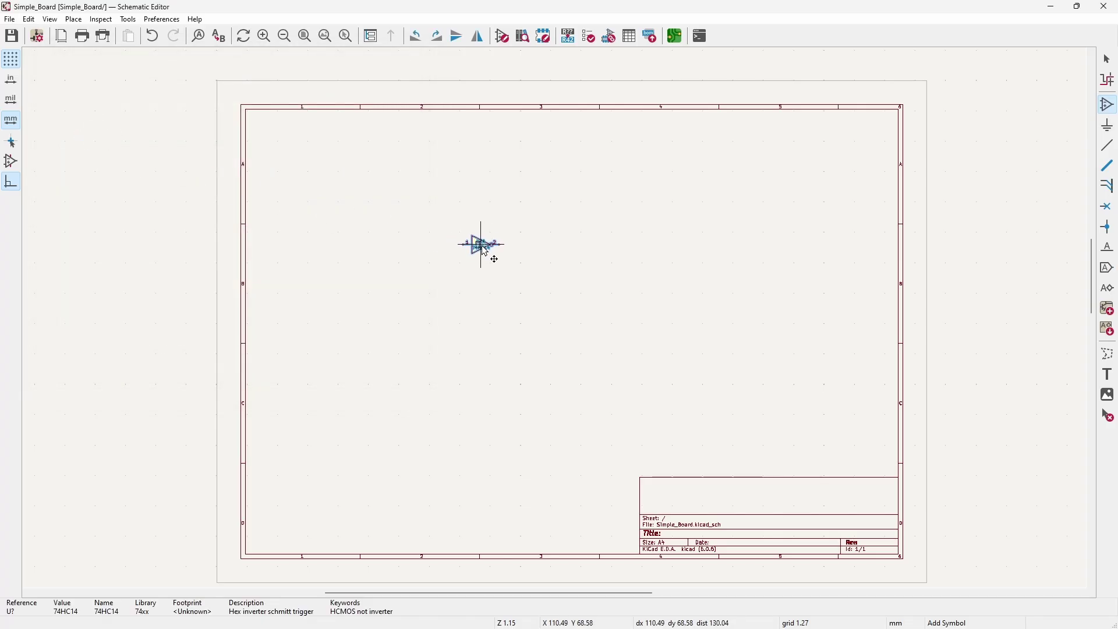
key("r")
key("r")
key("r")
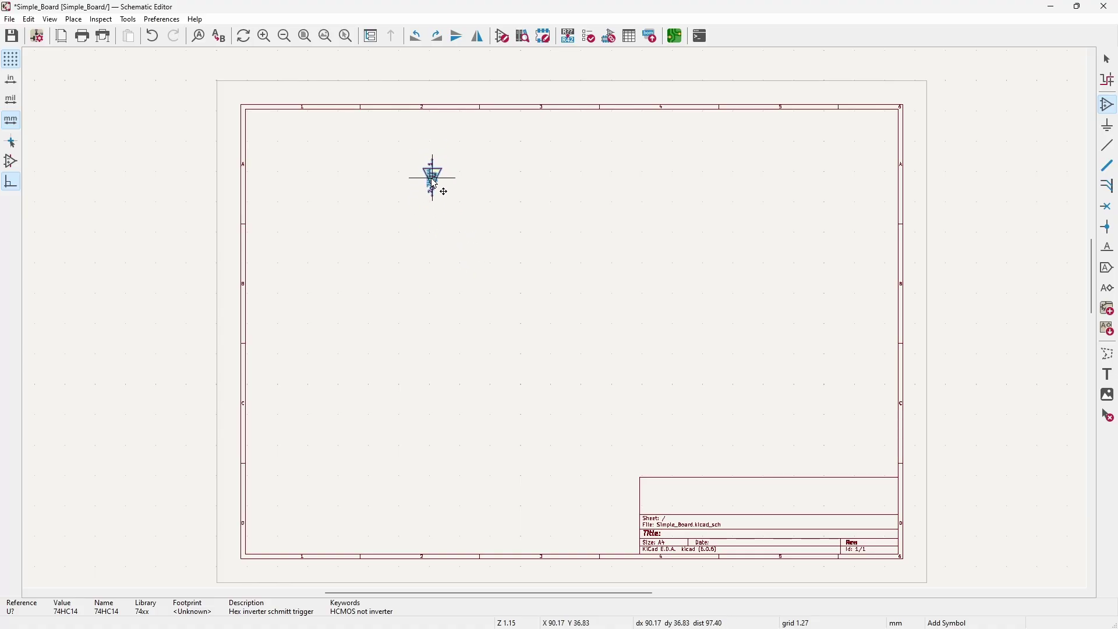
left_click(434, 188)
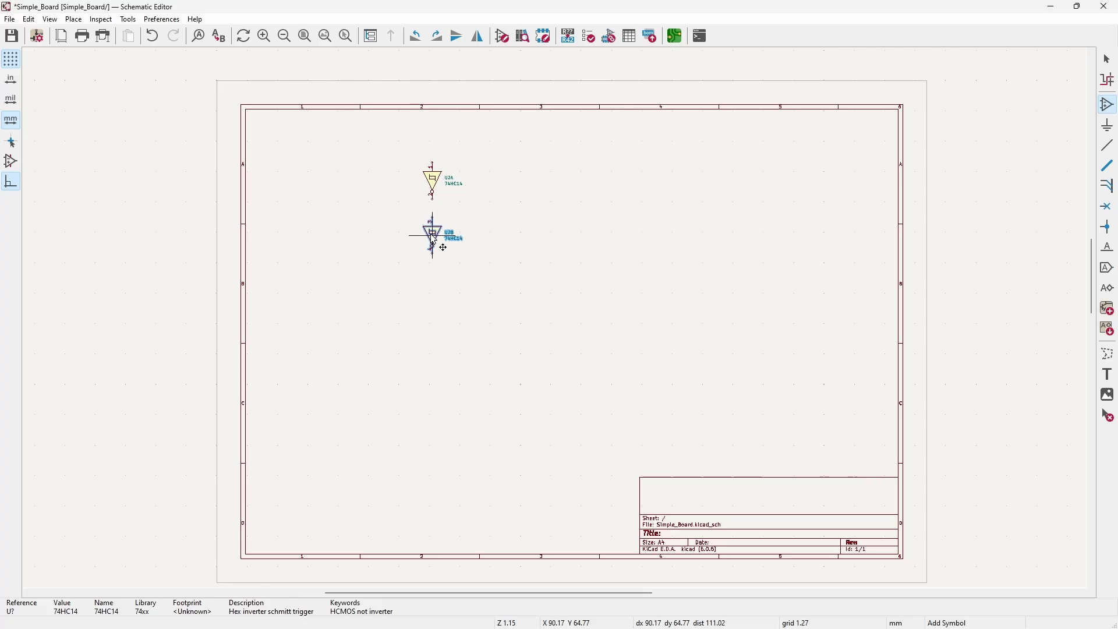
left_click(433, 239)
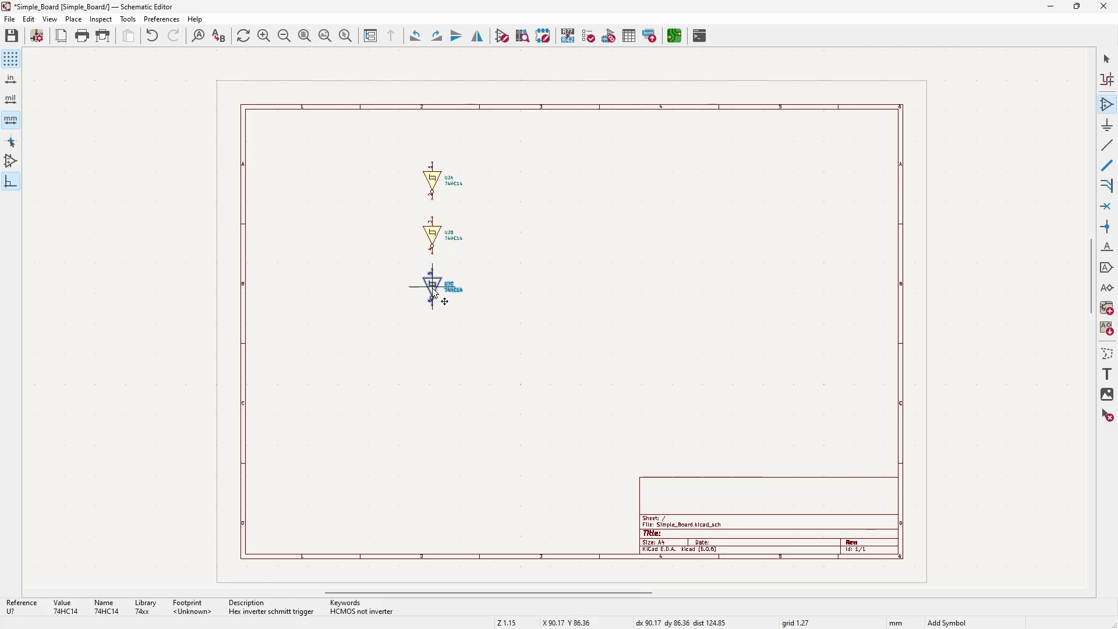
left_click(434, 295)
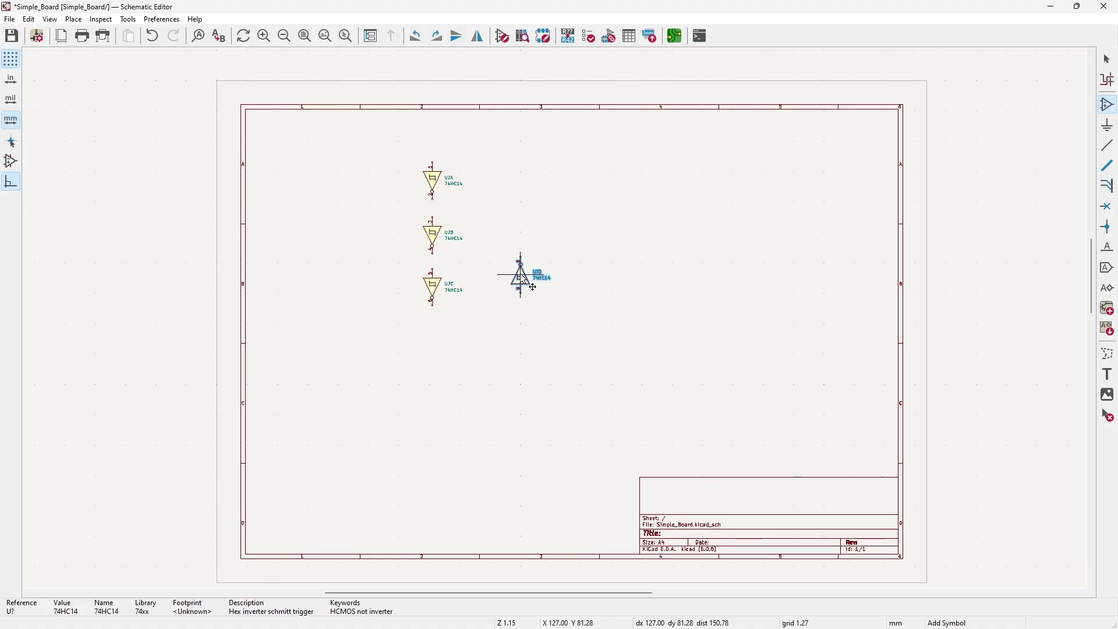
Step: Place units D, E and F pointing upward in a second column from bottom to top, and power unit G horizontally below both columns
key("x")
key("x")
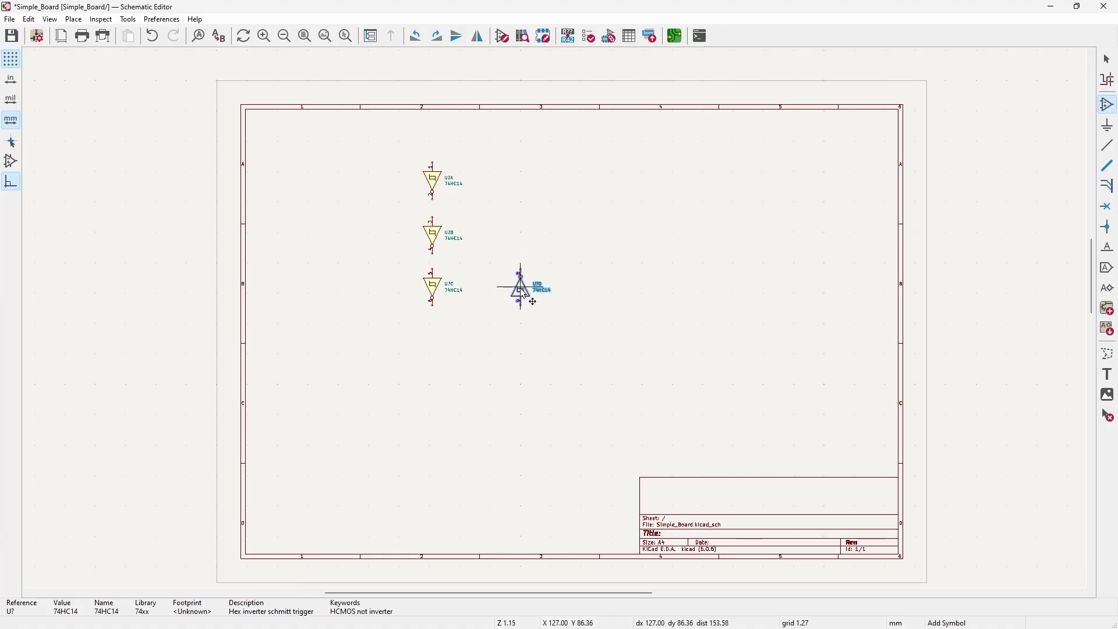
left_click(523, 297)
left_click(532, 248)
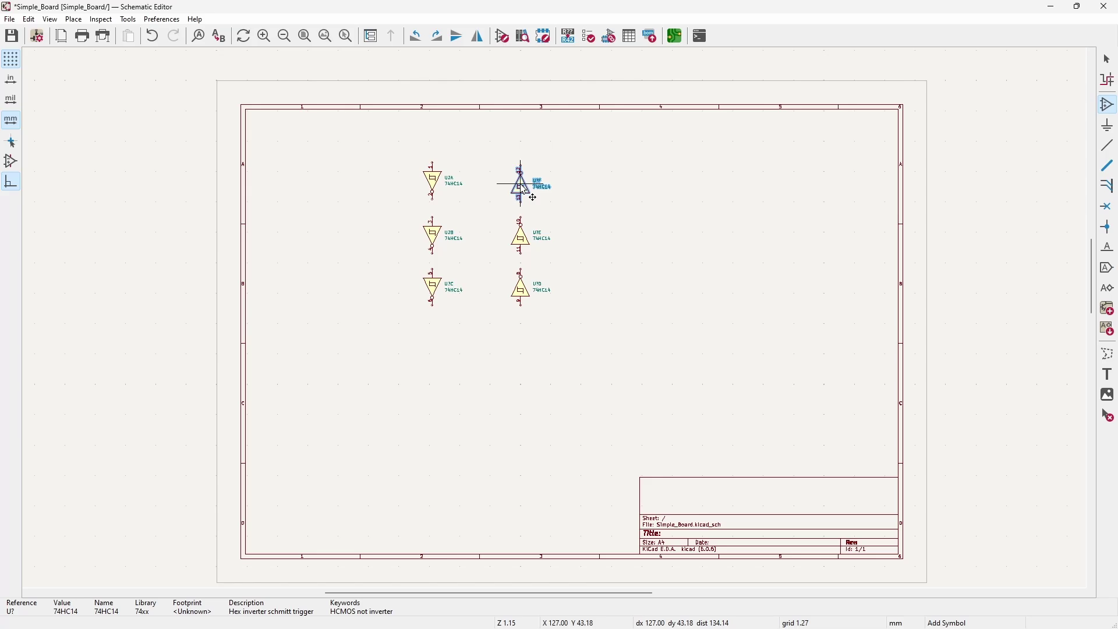
key("x")
left_click(533, 197)
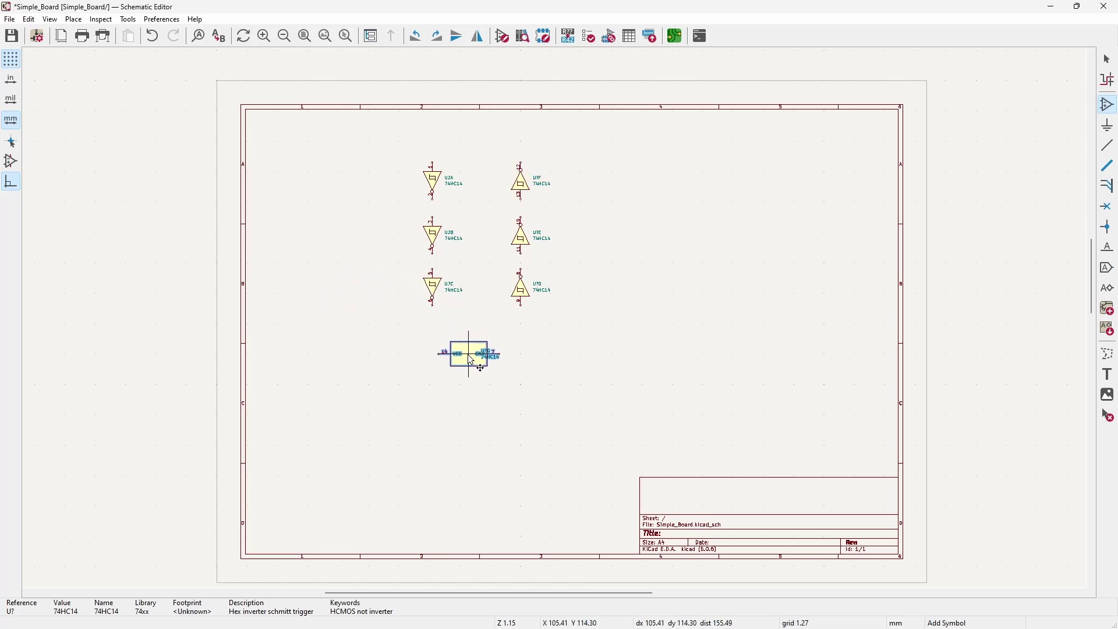
key("y")
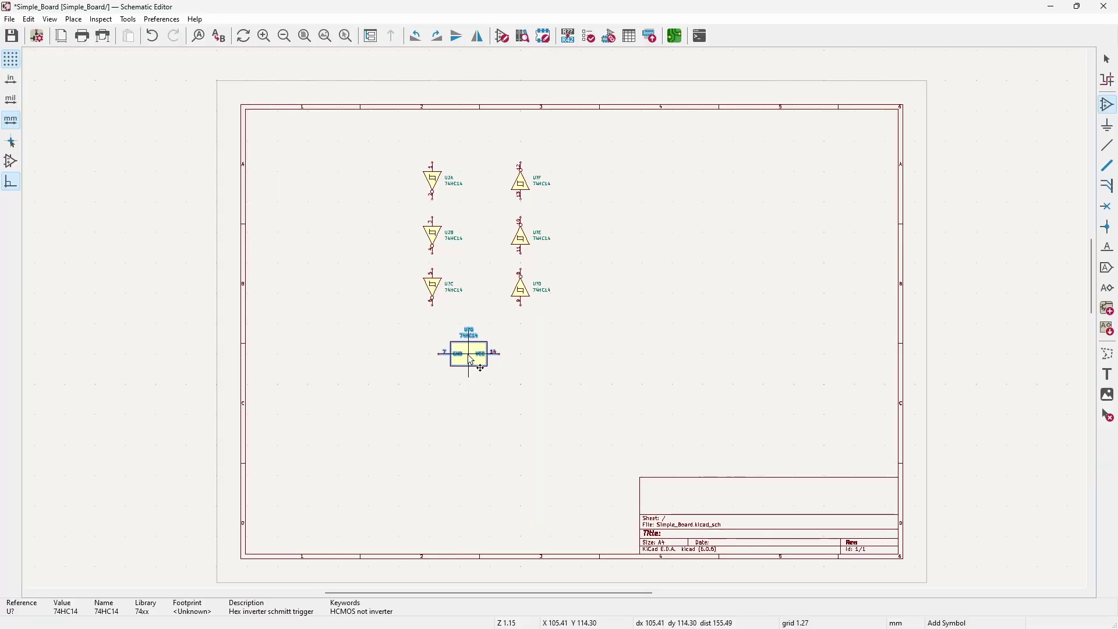
left_click(476, 361)
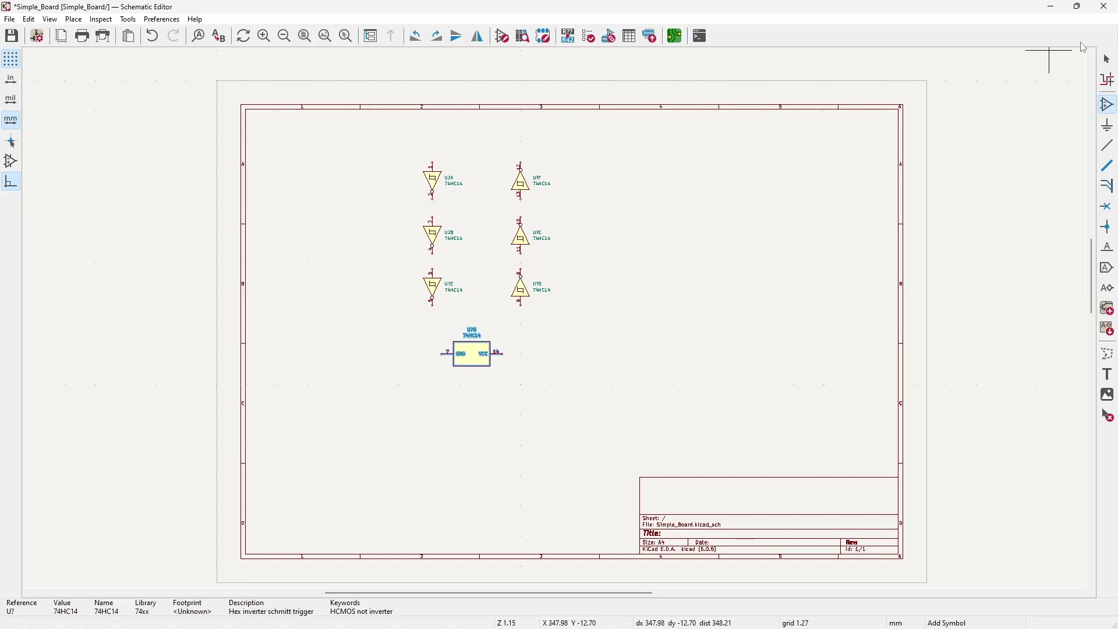
Step: Search the symbol libraries for conn and place a Conn_01x07_Male connector to the left of the inverter columns
left_click(1016, 107)
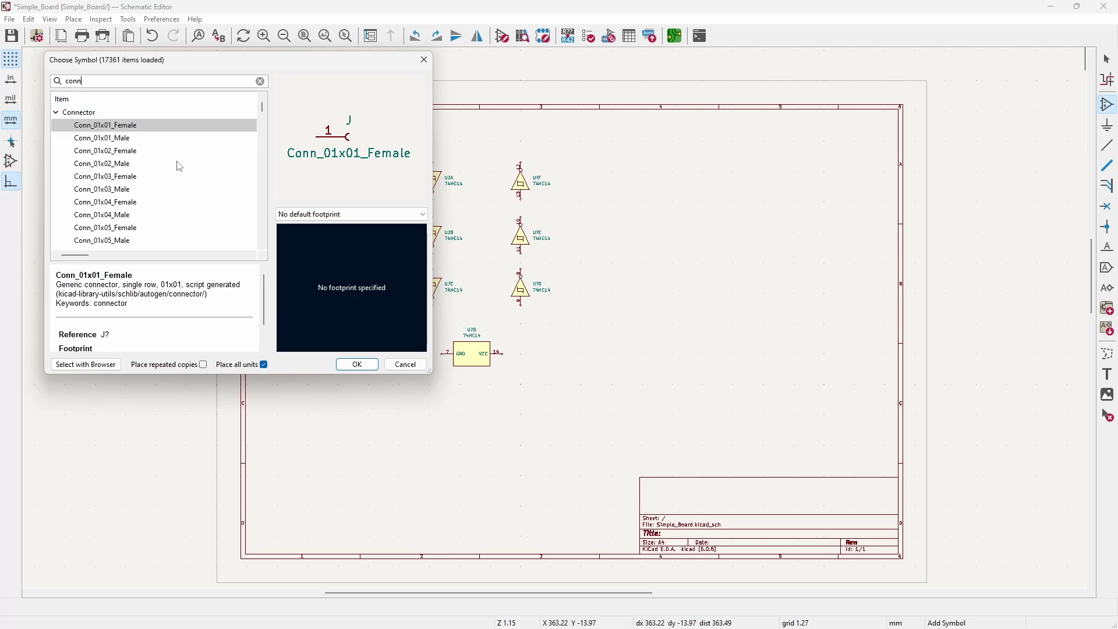
scroll(162, 193, "down", 4)
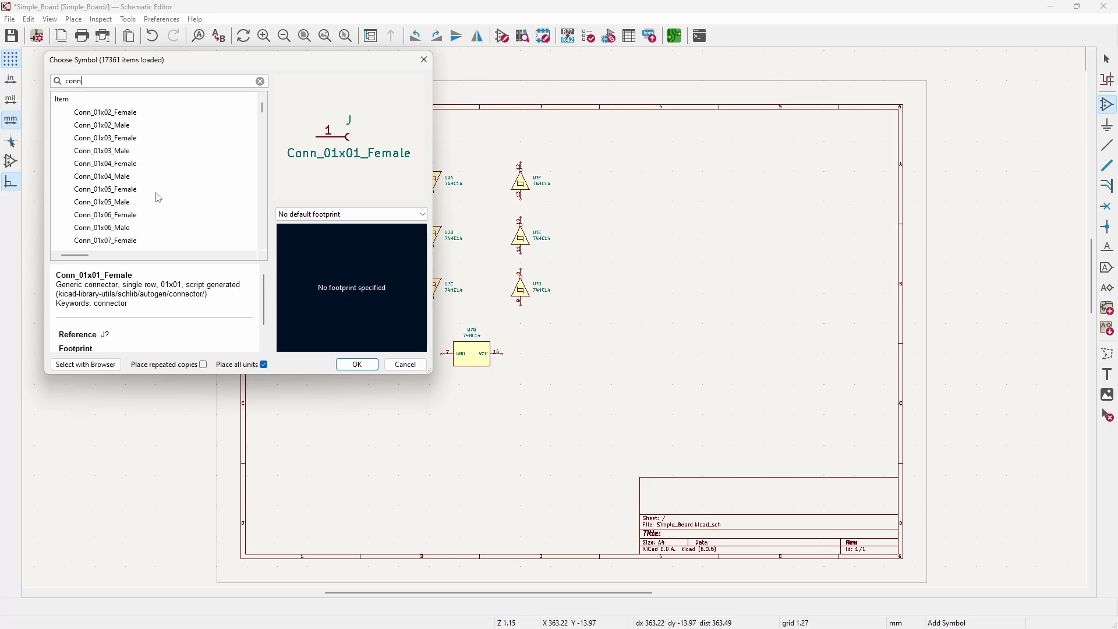
scroll(155, 193, "up", 4)
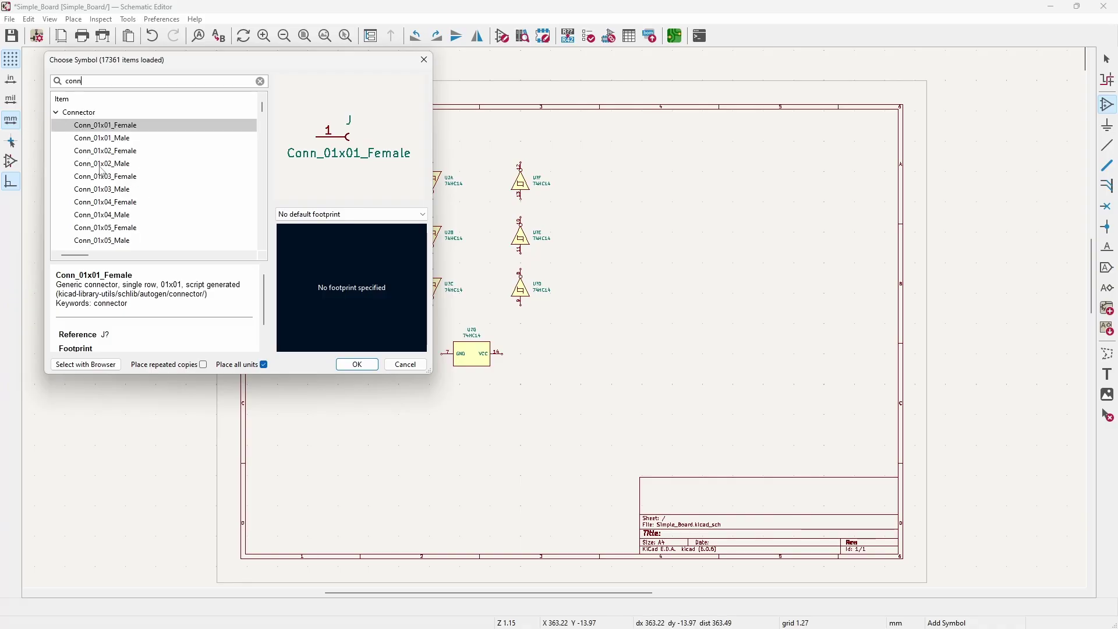
scroll(99, 203, "down", 2)
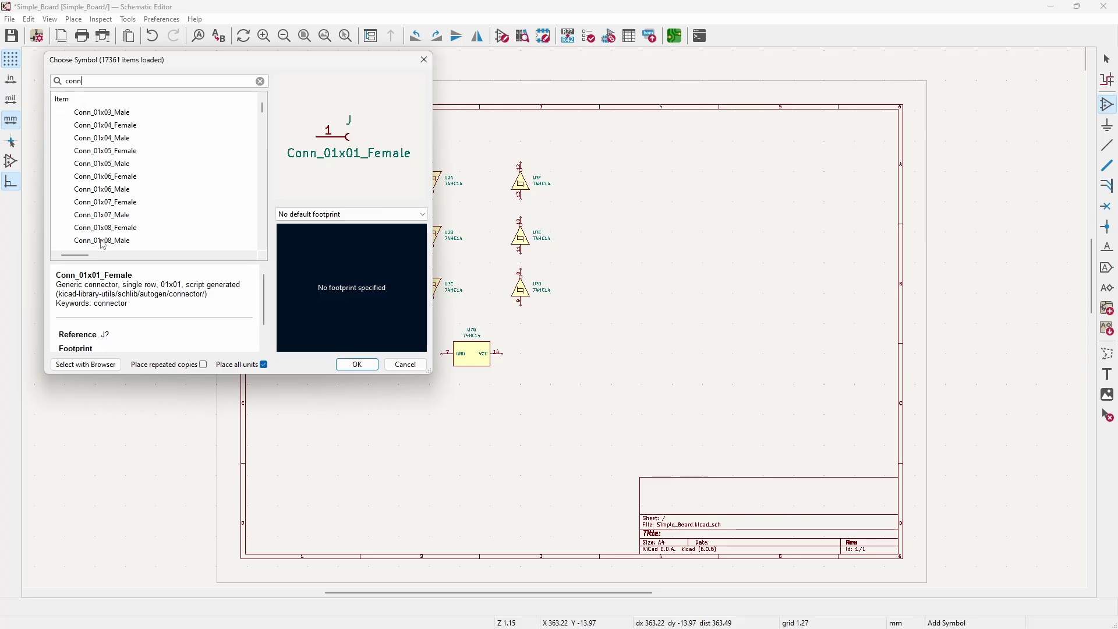
left_click(106, 218)
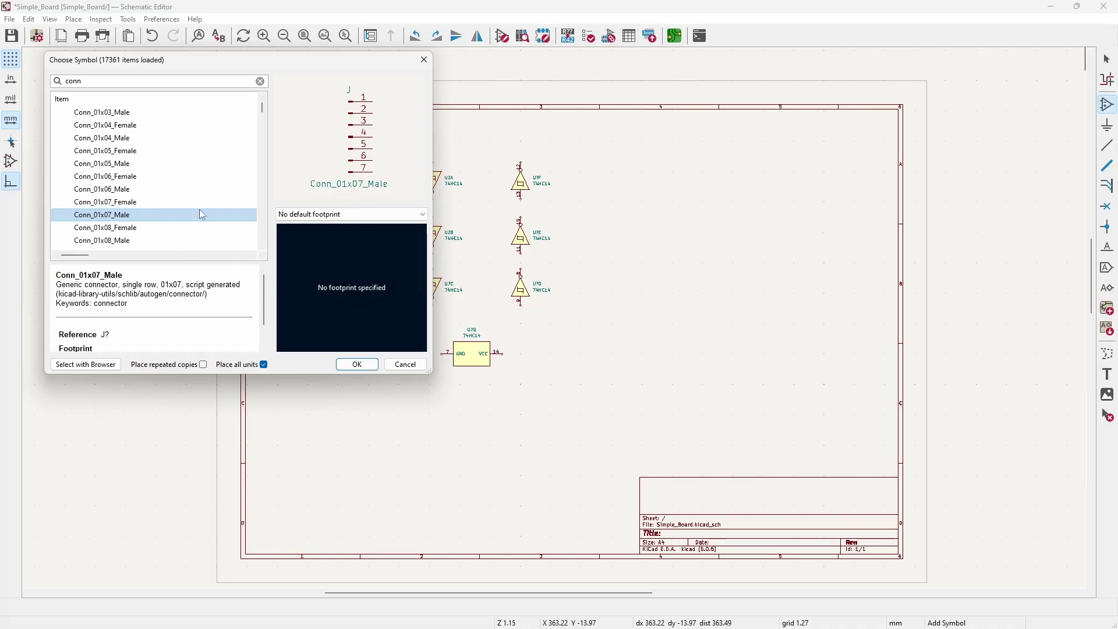
left_click(371, 364)
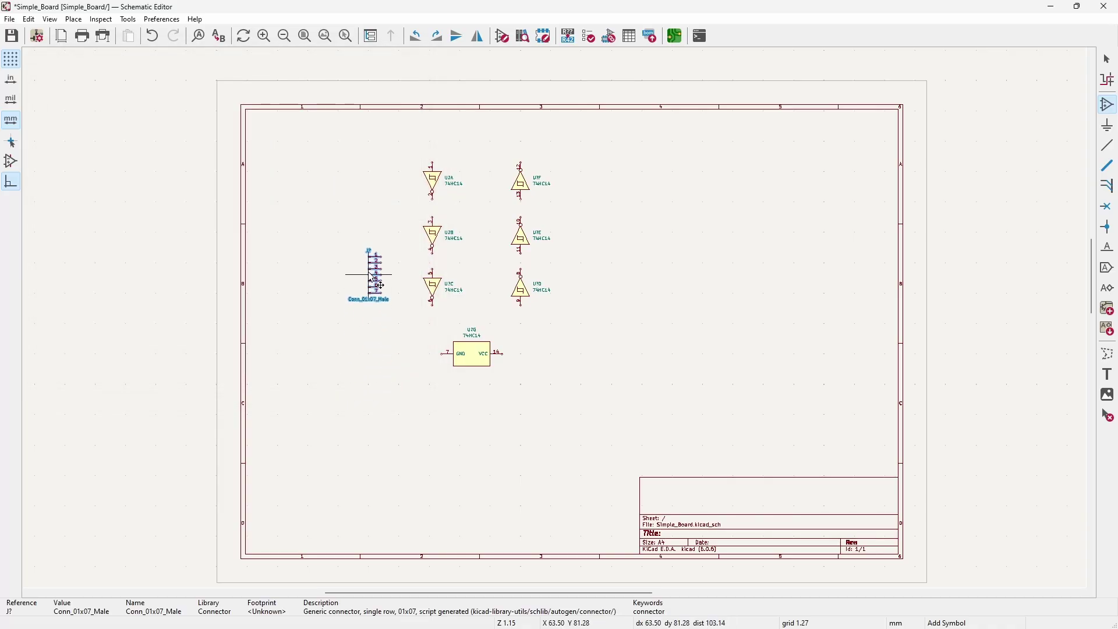
left_click(335, 250)
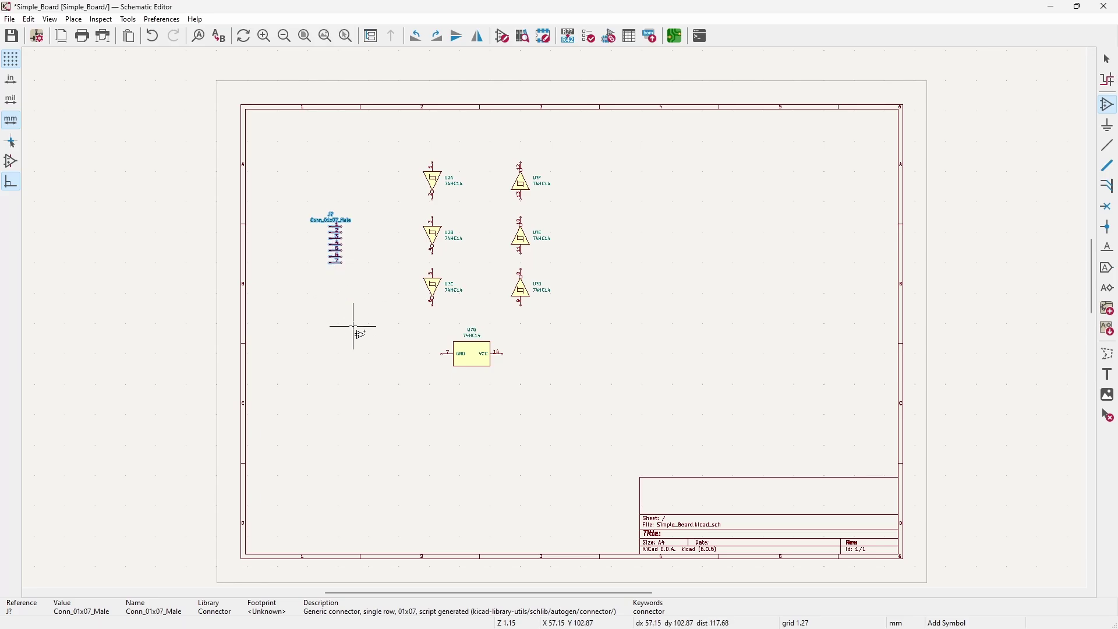
Step: Duplicate the seven-pin connector to the right of the inverters and mirror the copy horizontally
key("ctrl+d")
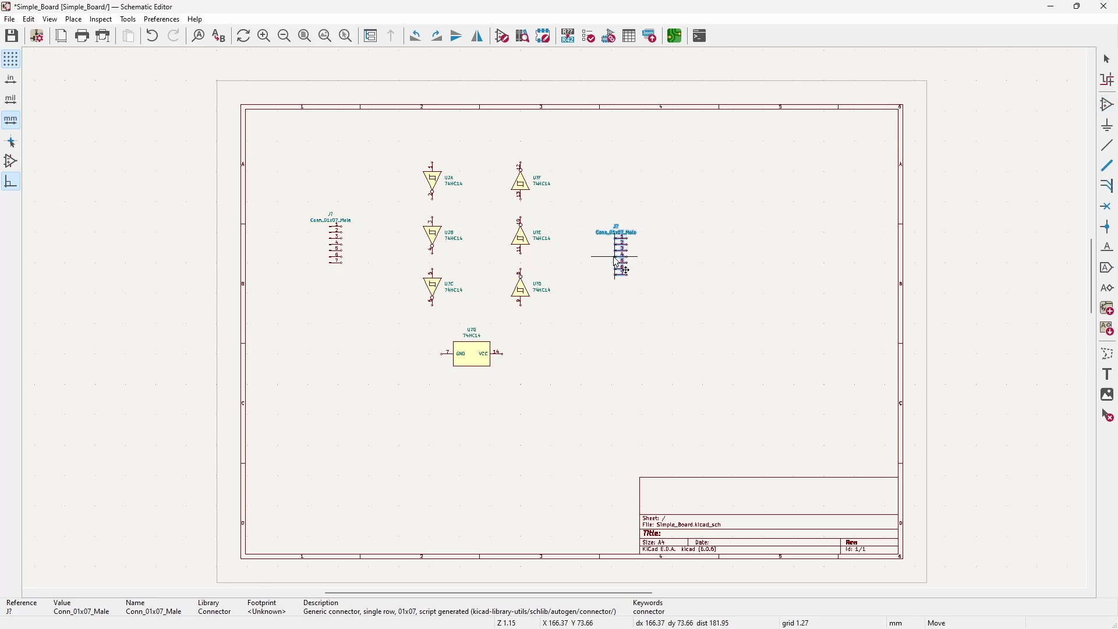
left_click(619, 259)
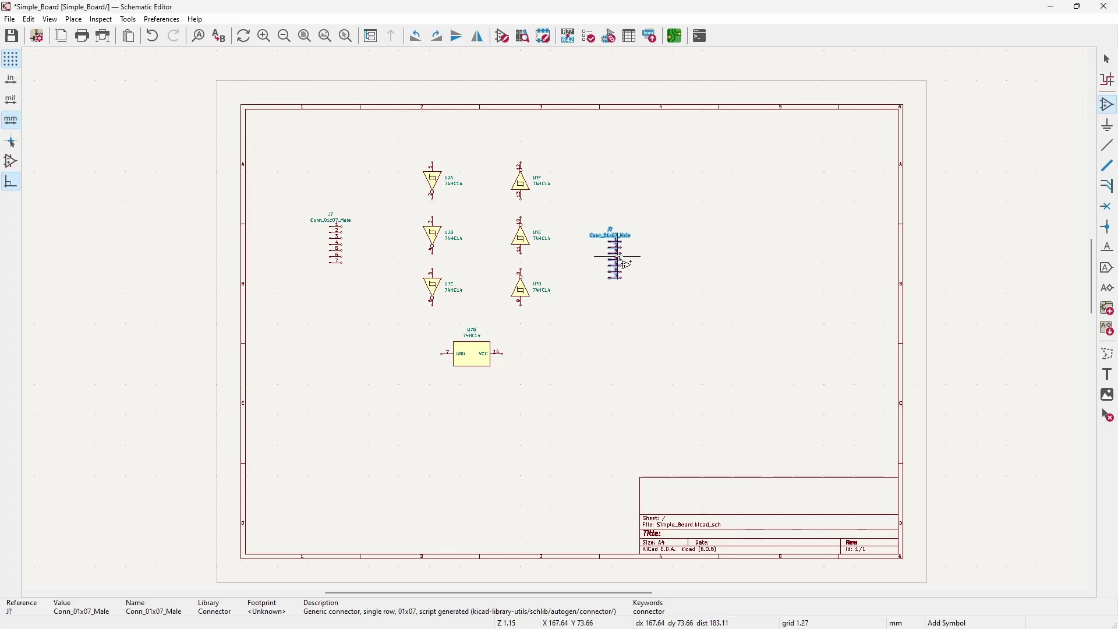
right_click(619, 258)
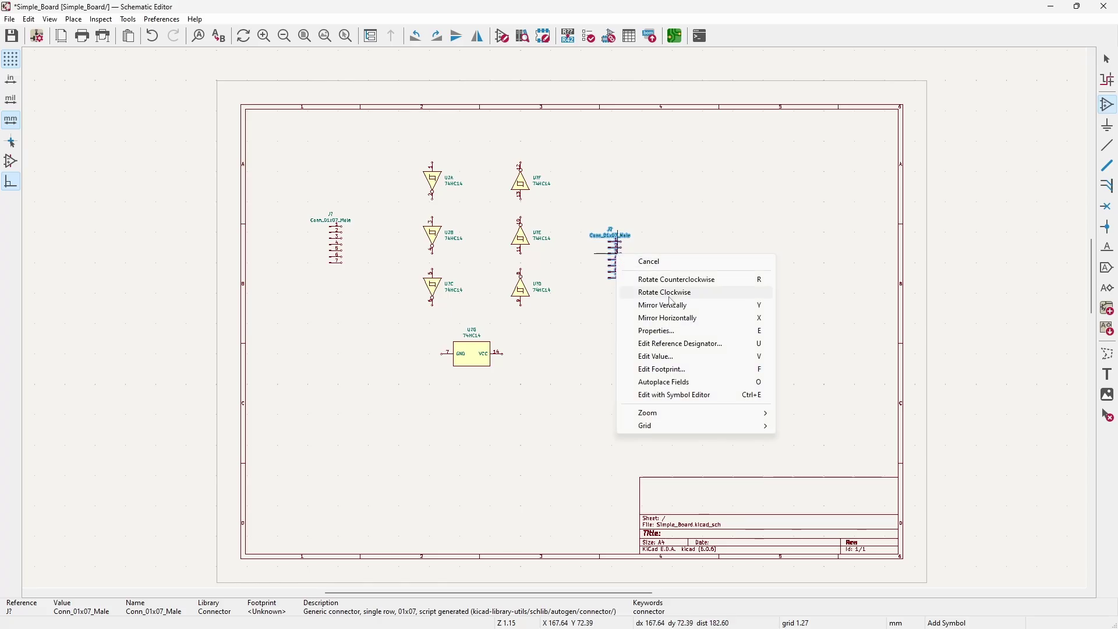
left_click(668, 319)
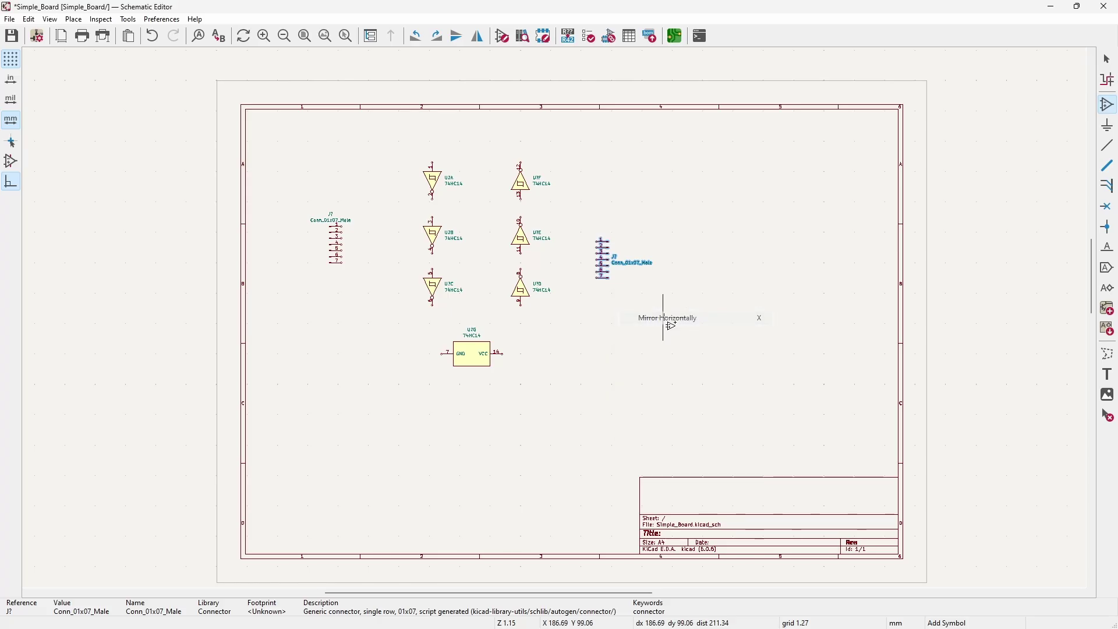
left_click(600, 262)
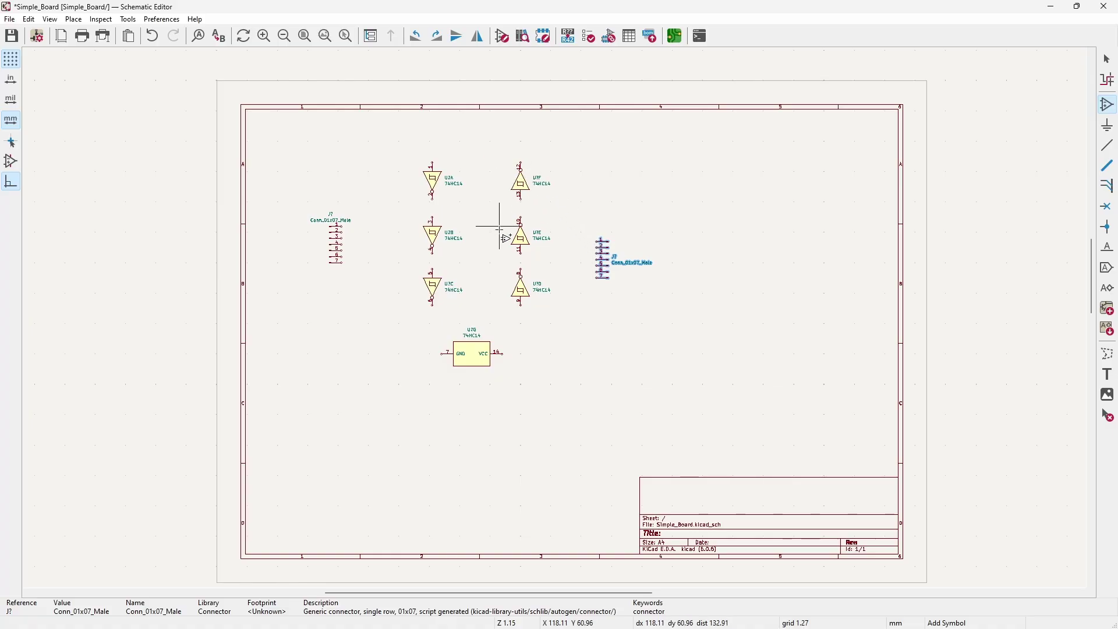
scroll(559, 323, "up", 2)
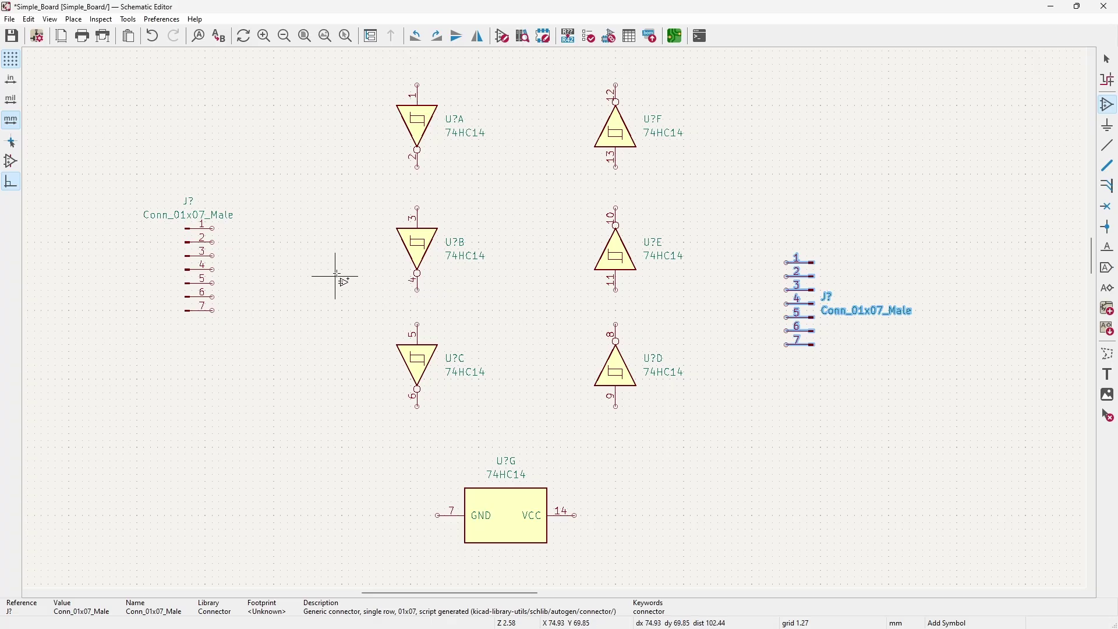
Step: Wire pins 1 and 2 of the left connector to pins 1 and 2 of inverter unit A
key("Escape")
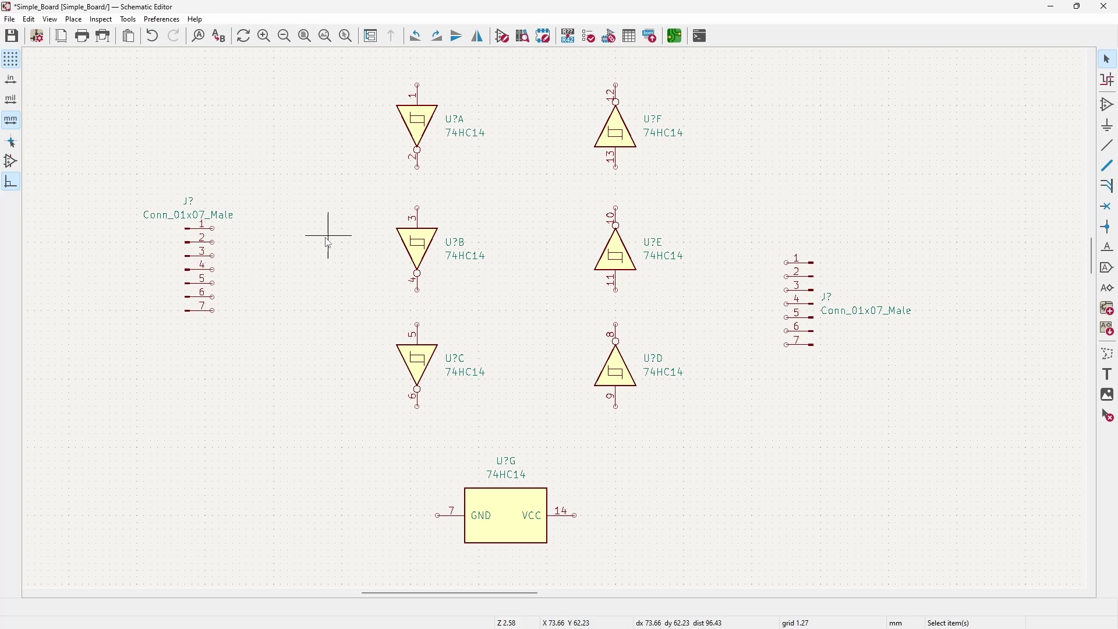
key("w")
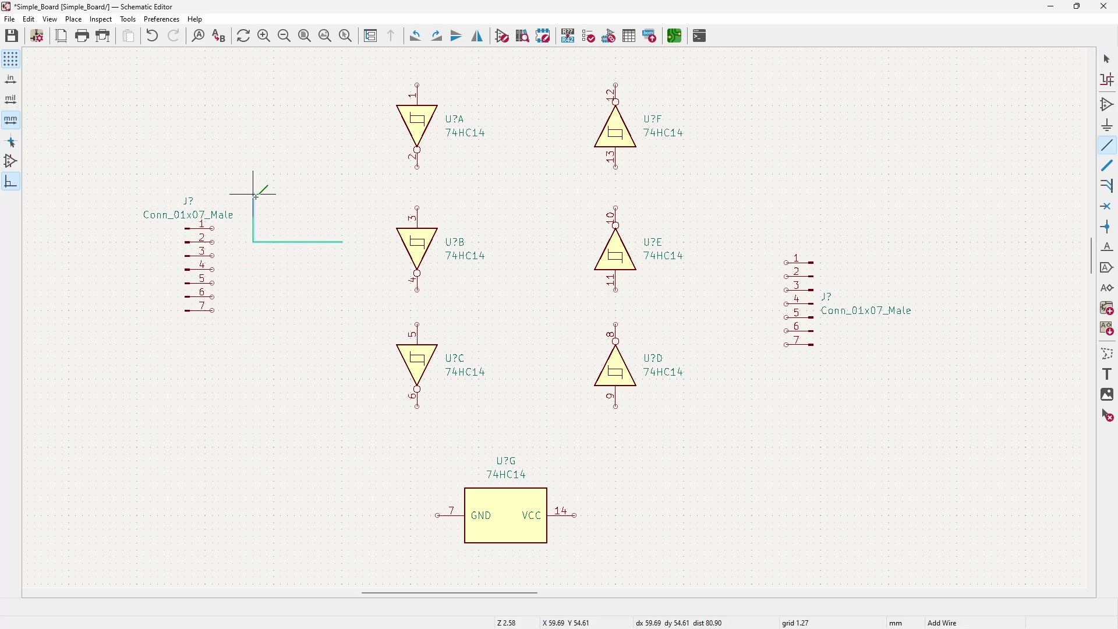
key("Escape")
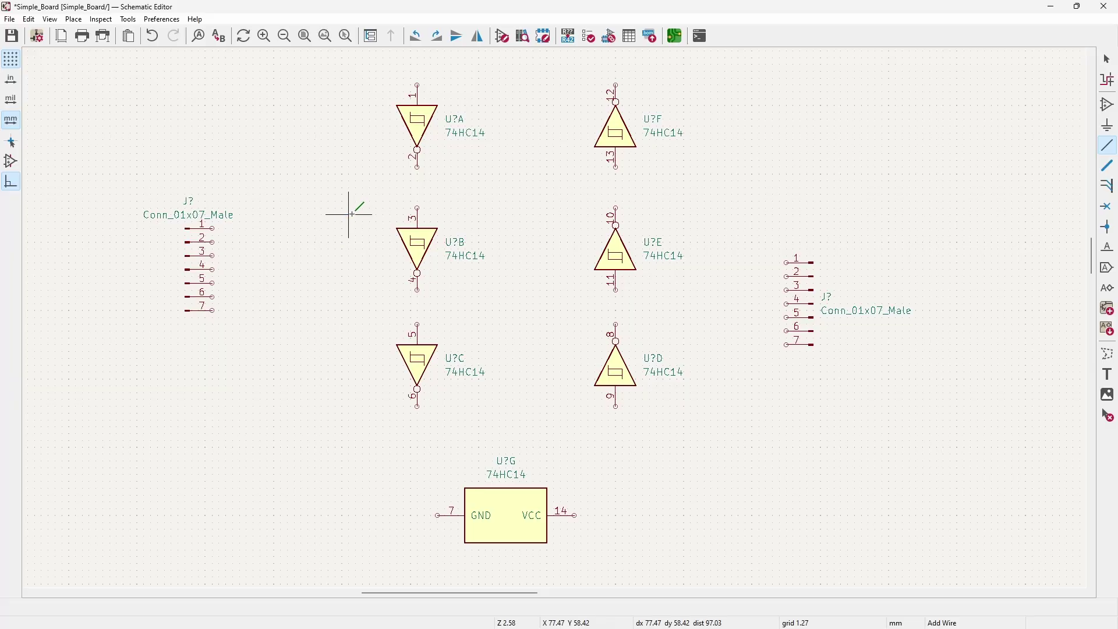
left_click(213, 228)
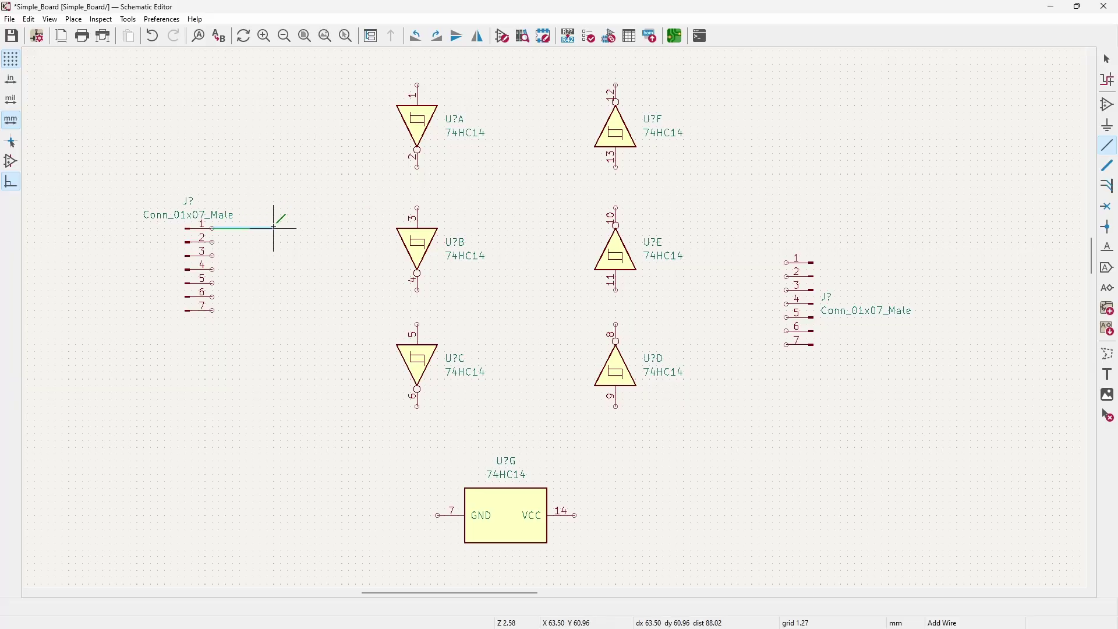
left_click(329, 85)
left_click(418, 85)
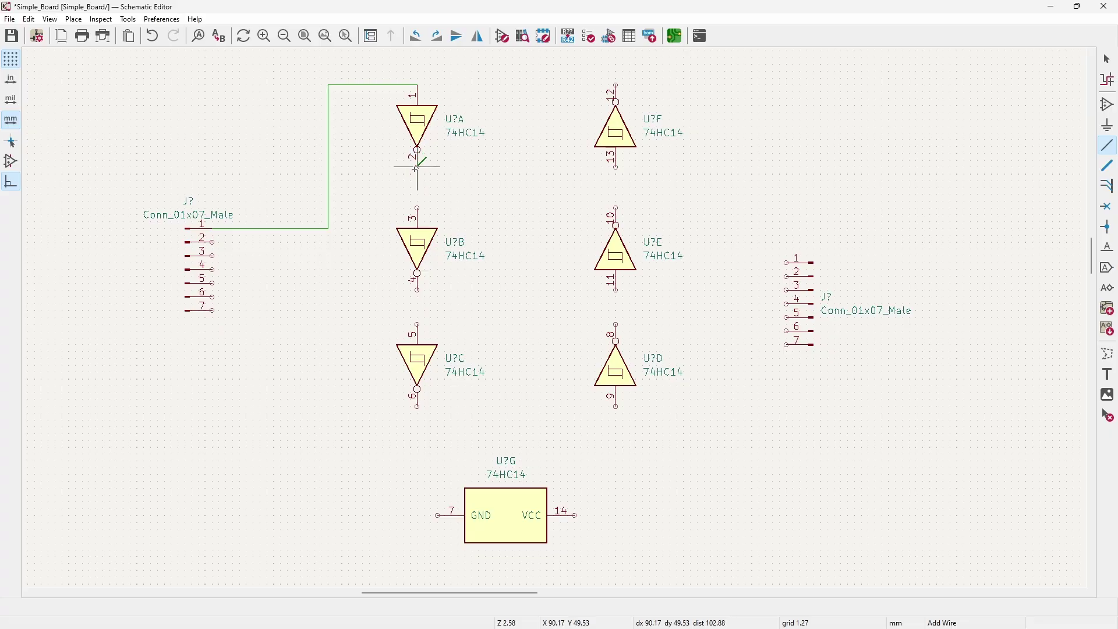
left_click(417, 167)
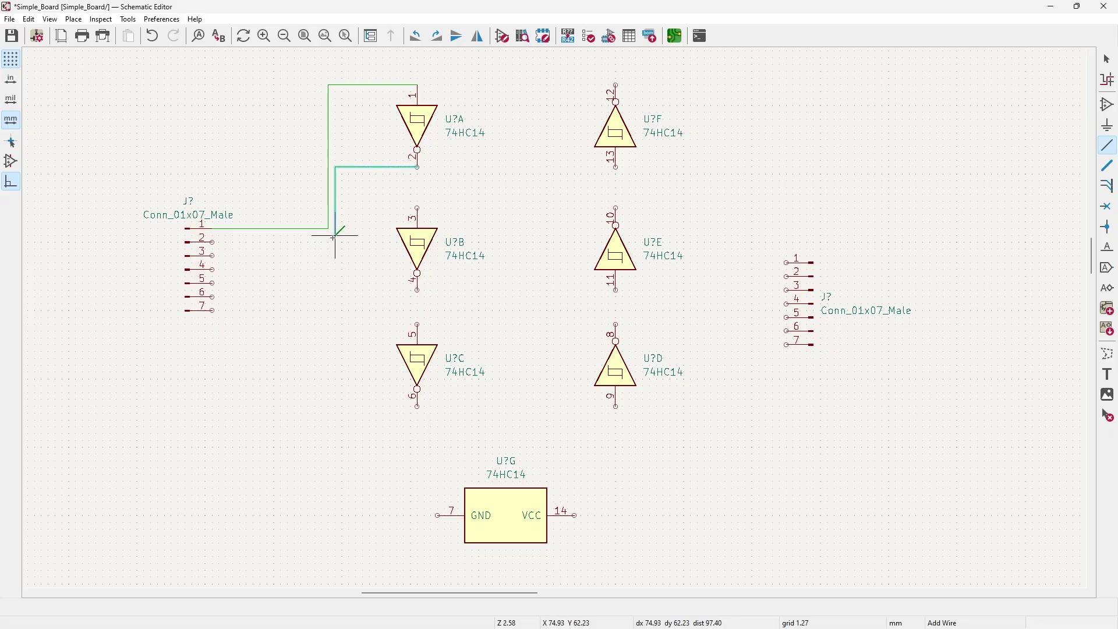
left_click(212, 241)
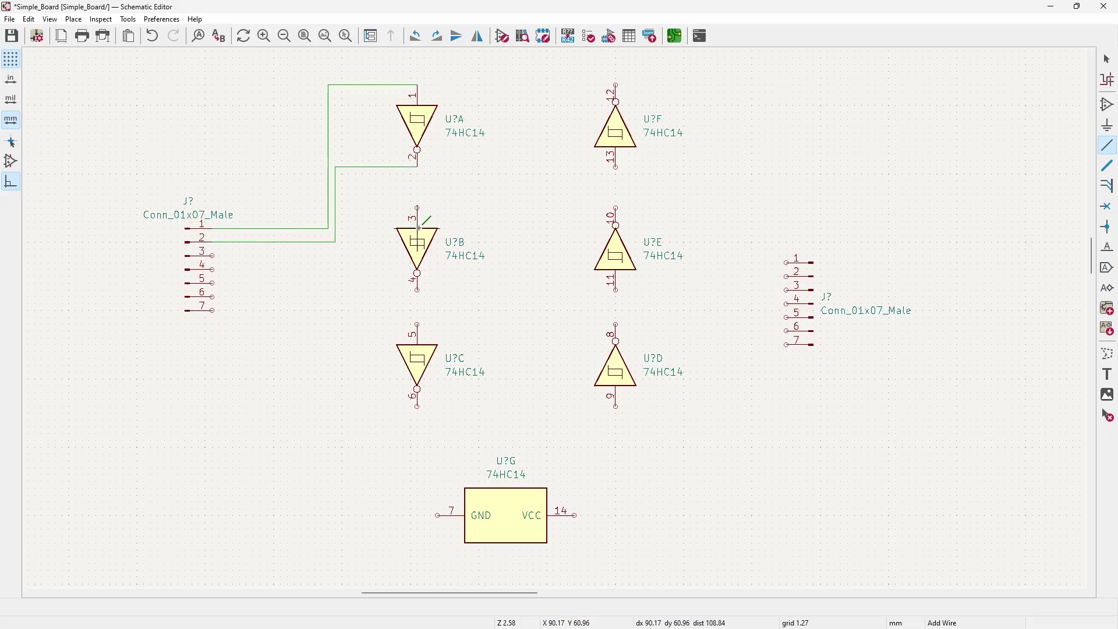
Step: Wire inverter unit B's pins 3 and 4 to pins 3 and 4 of the left connector
left_click(418, 208)
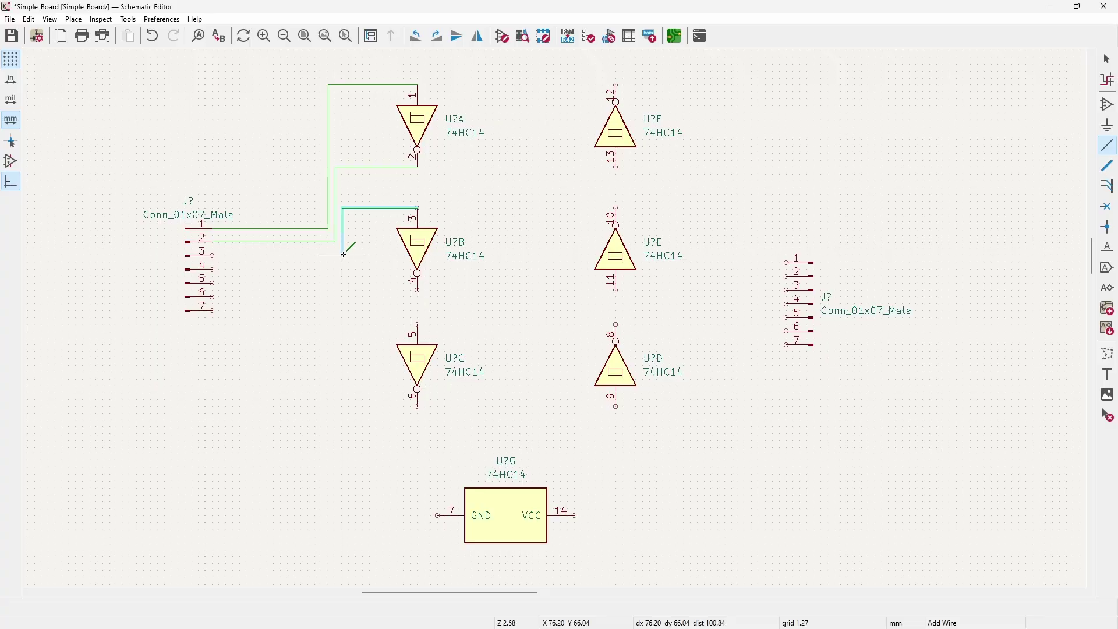
left_click(212, 255)
left_click(417, 290)
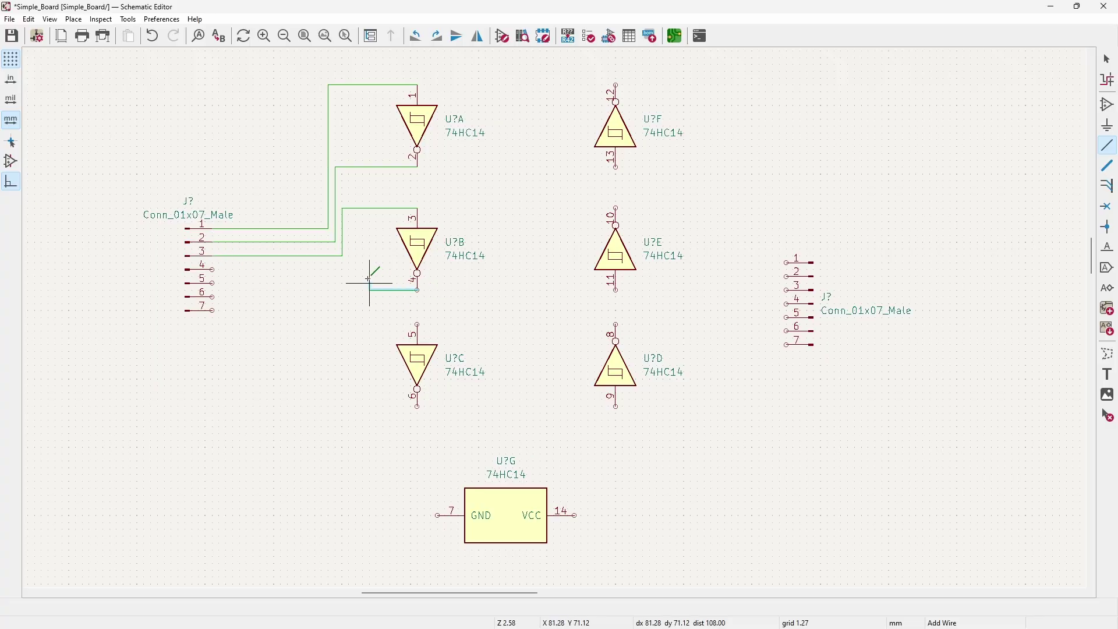
left_click(215, 270)
Step: Wire pins 5 and 6 of the left connector to pins 5 and 6 of inverter unit C
left_click(213, 283)
left_click(336, 311)
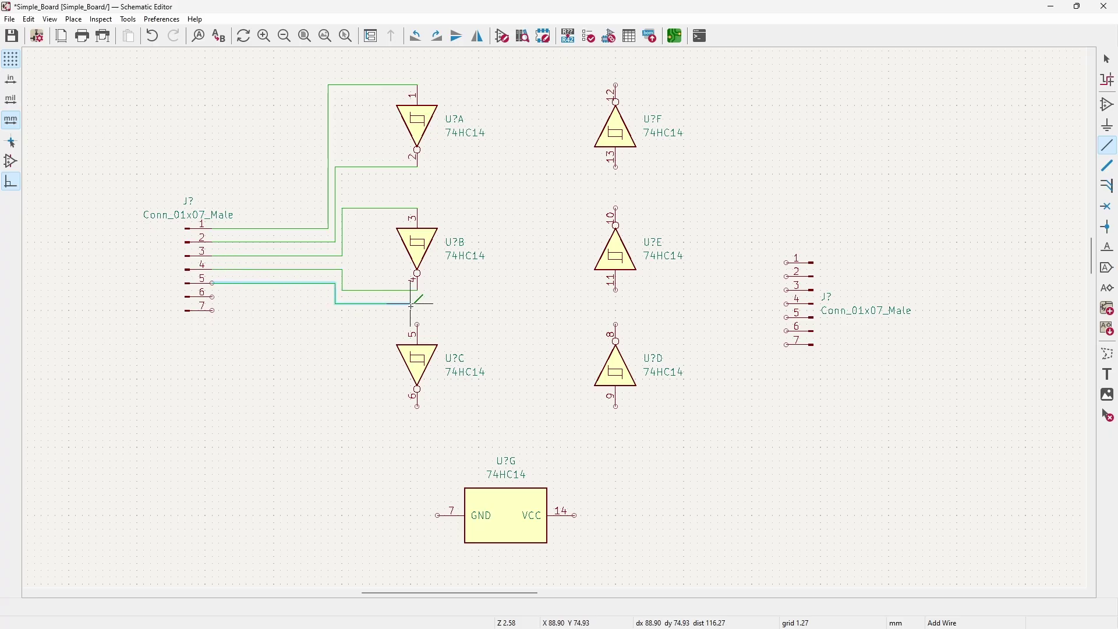
left_click(417, 325)
left_click(213, 297)
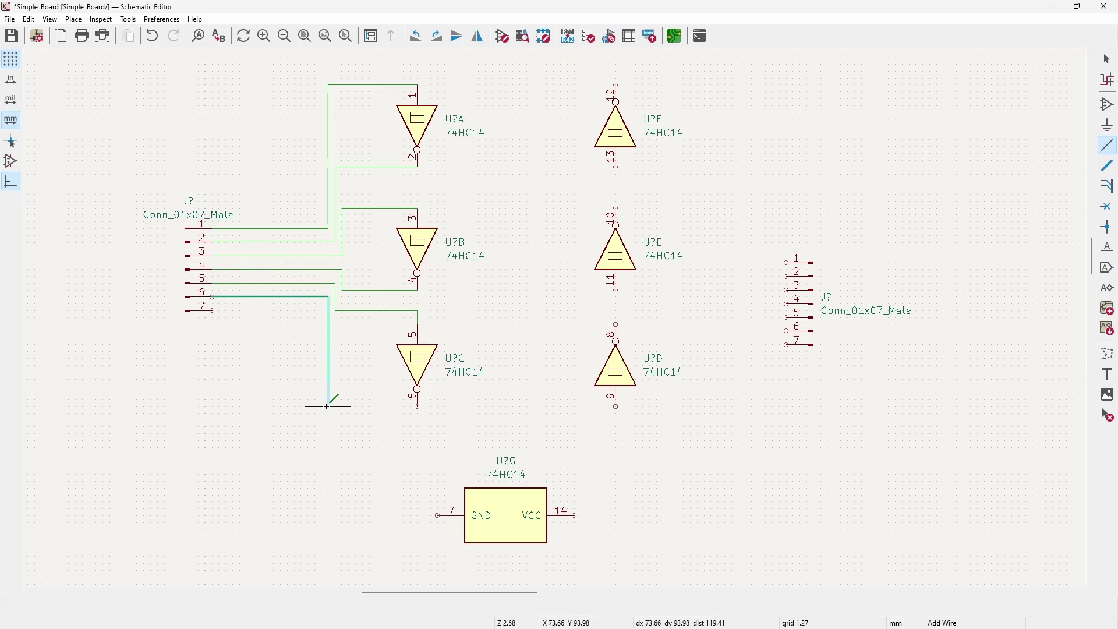
left_click(329, 427)
left_click(418, 406)
Step: Wire the left connector's pin 7 to GND of power unit G, and unit G's VCC to pin 1 of the right connector
left_click(212, 311)
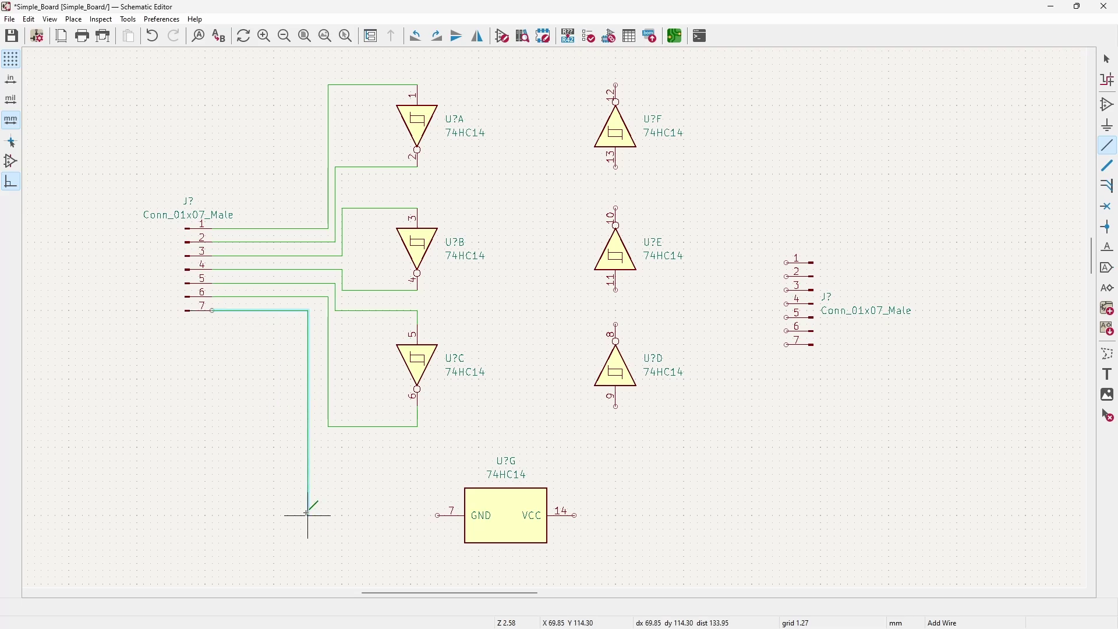
left_click(308, 515)
left_click(438, 515)
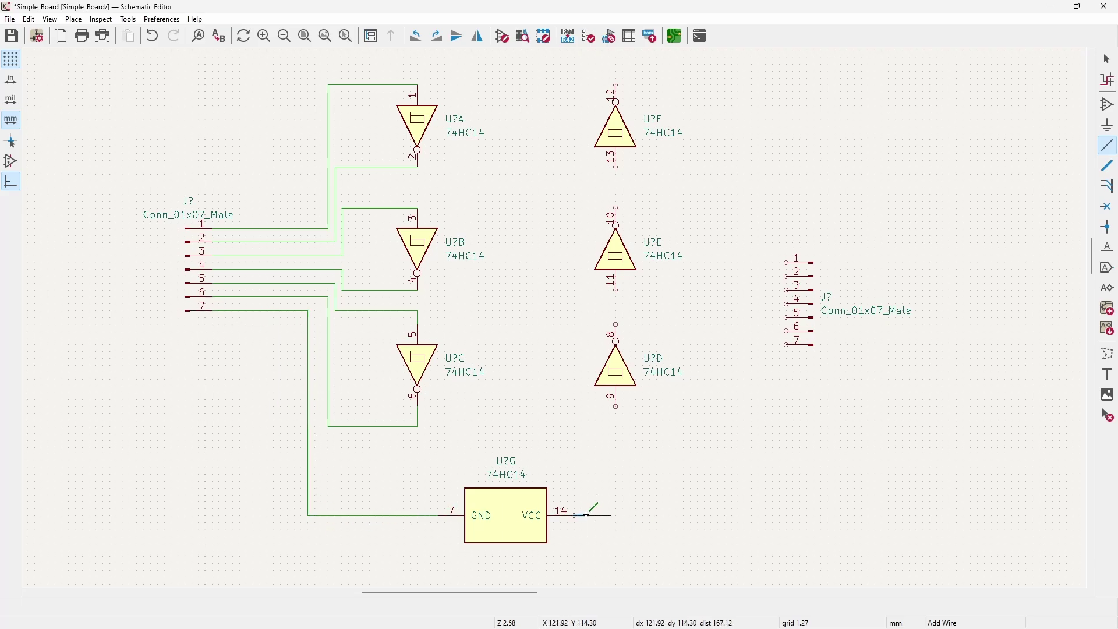
left_click(587, 516)
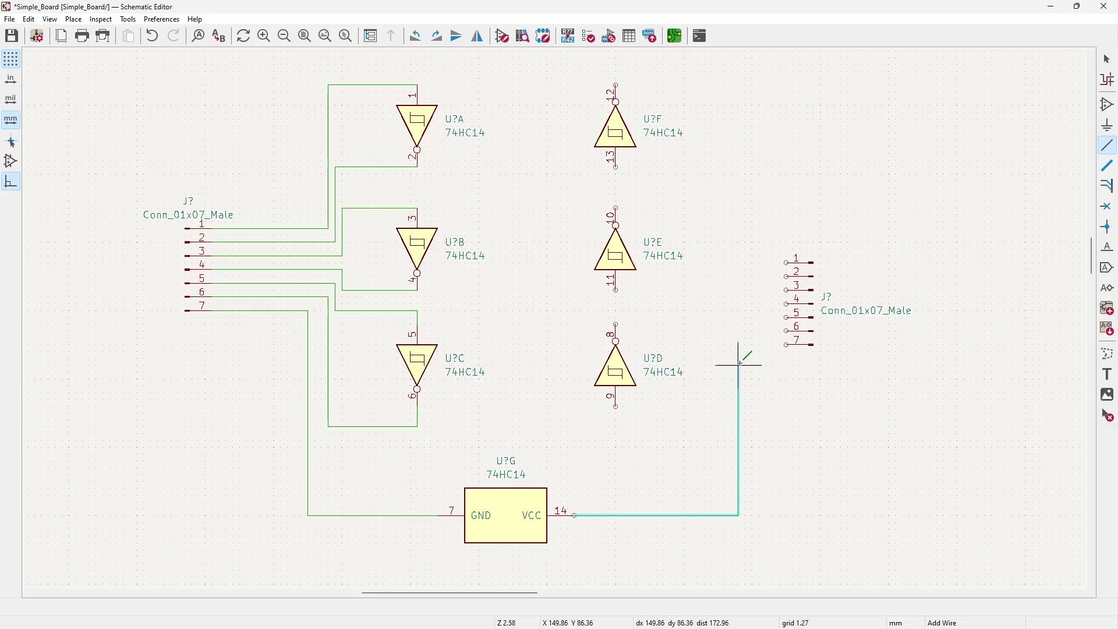
left_click(733, 263)
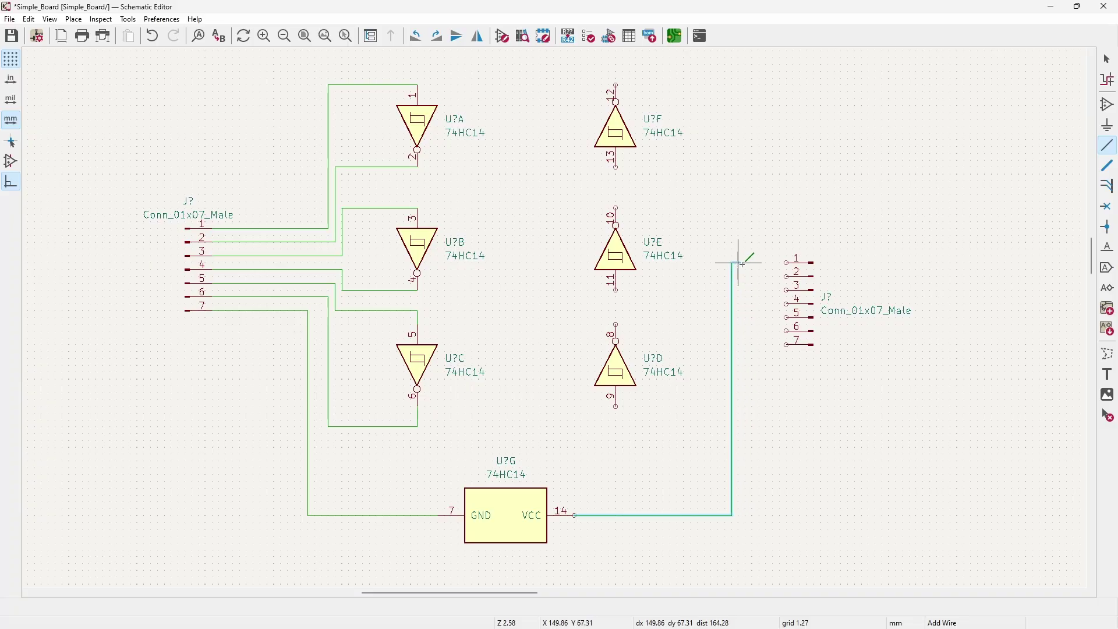
left_click(786, 264)
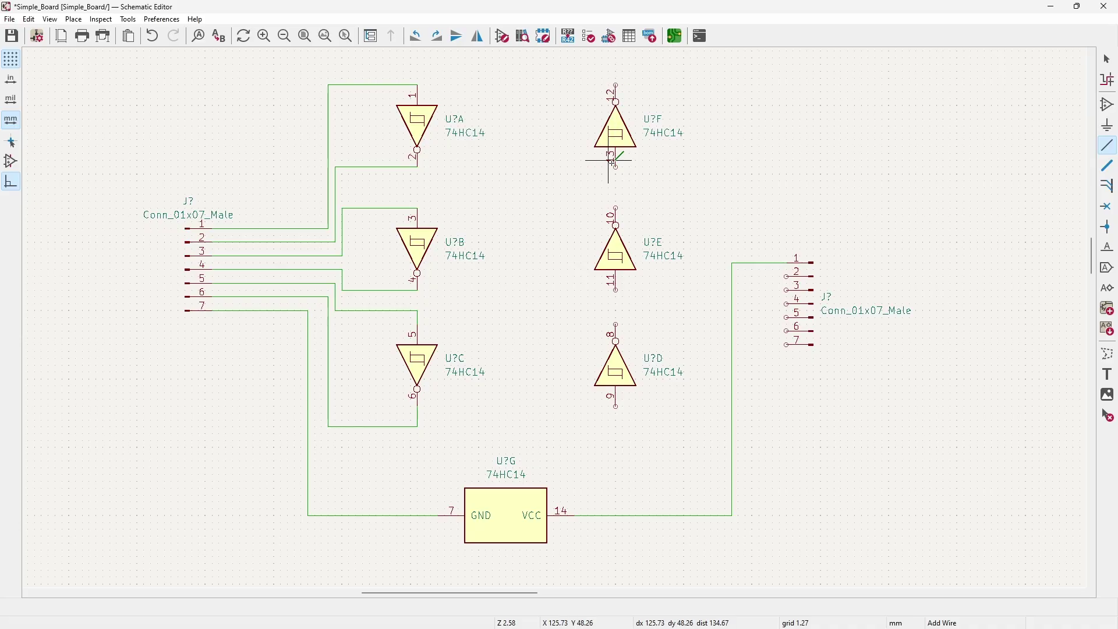
key("Escape")
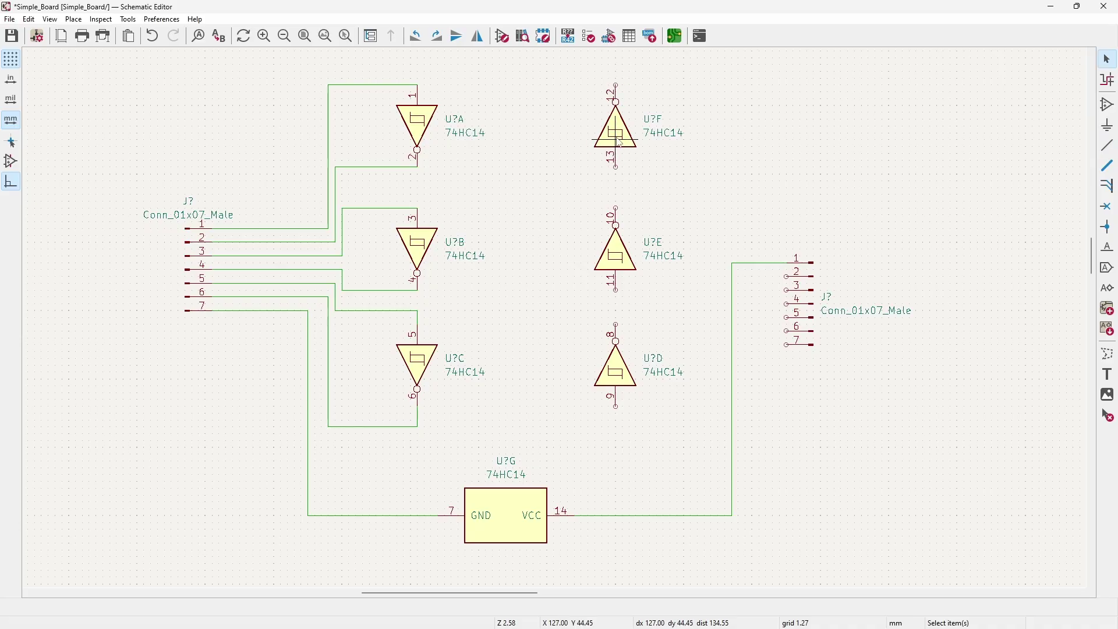
Step: Flip inverter units F, E and D so they point downward with their input pins at the top
left_click(619, 140)
key("y")
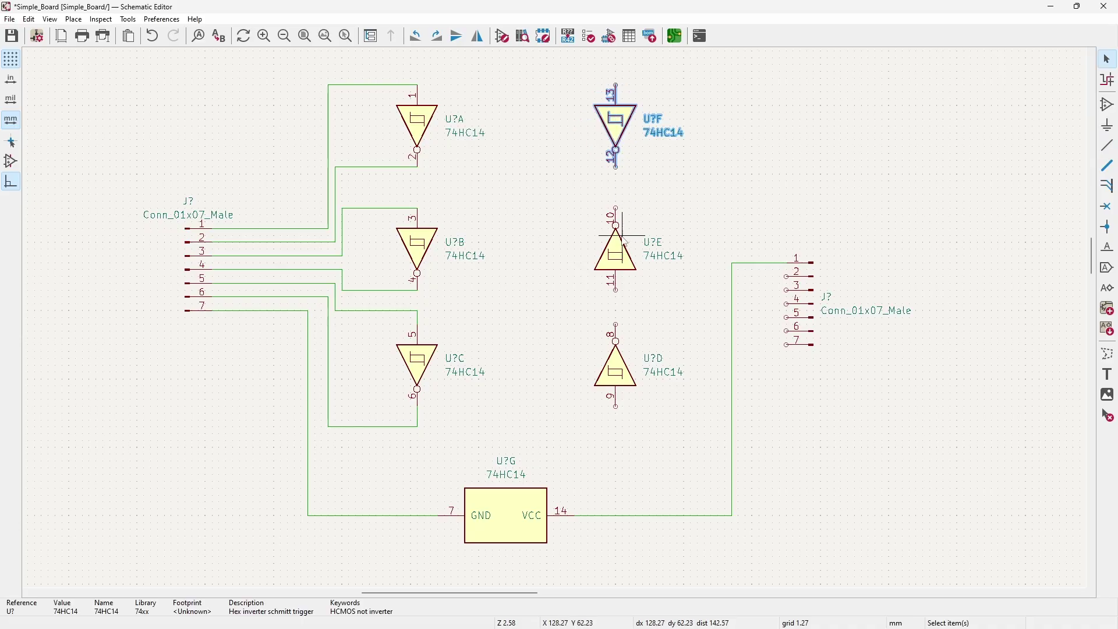
left_click(618, 280)
key("y")
left_click(616, 365)
key("y")
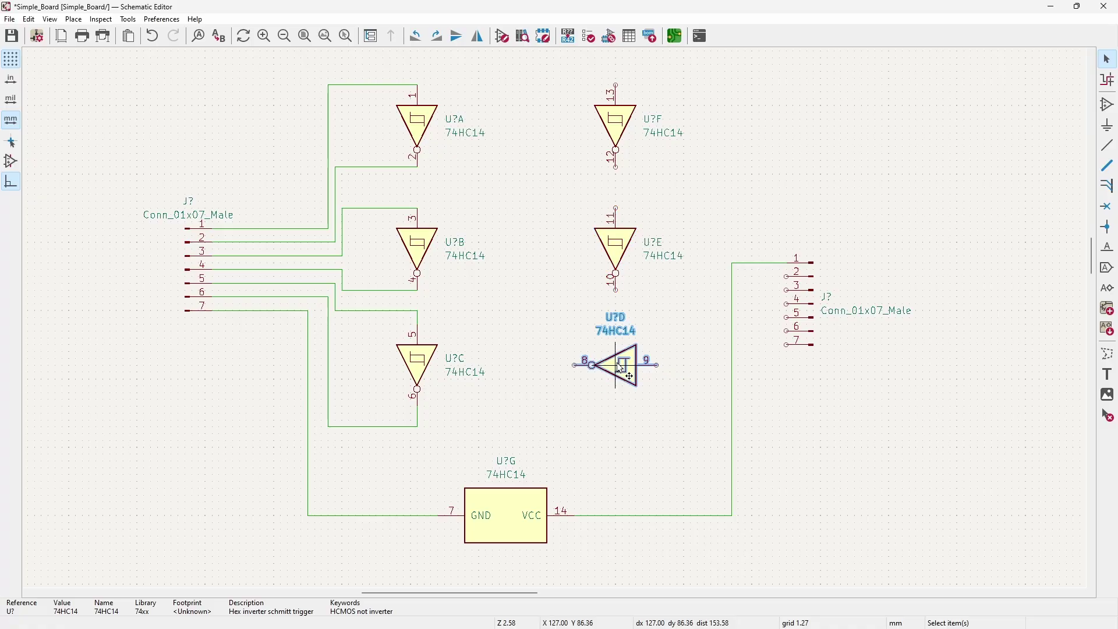
Step: Wire inverter unit F's pins 13 and 12 to pins 2 and 3 of the right connector
left_click(616, 124)
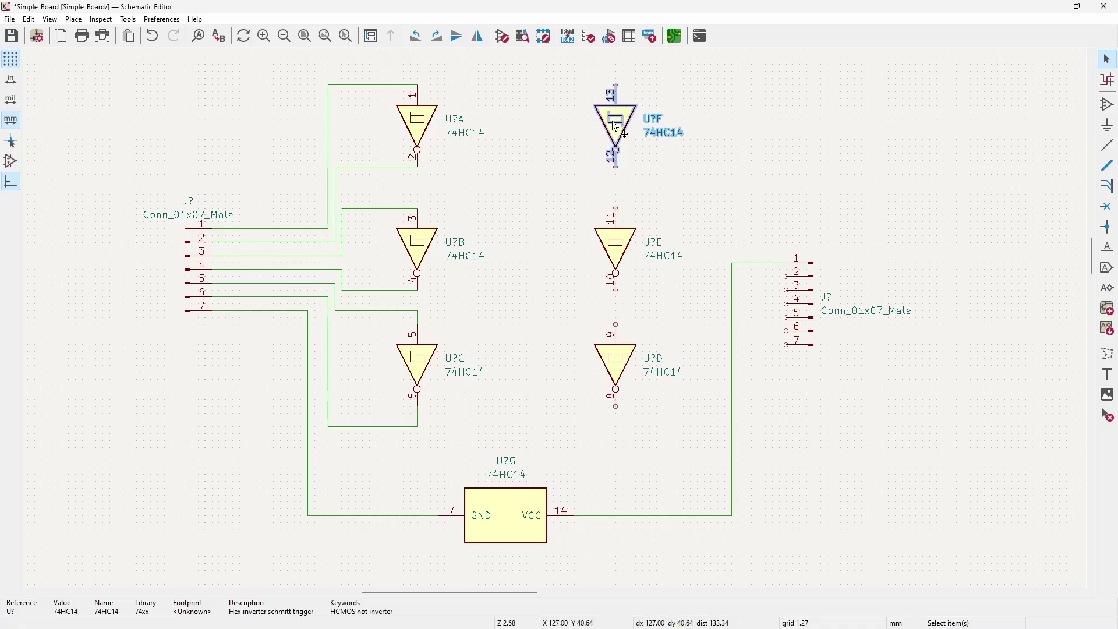
key("w")
left_click(616, 78)
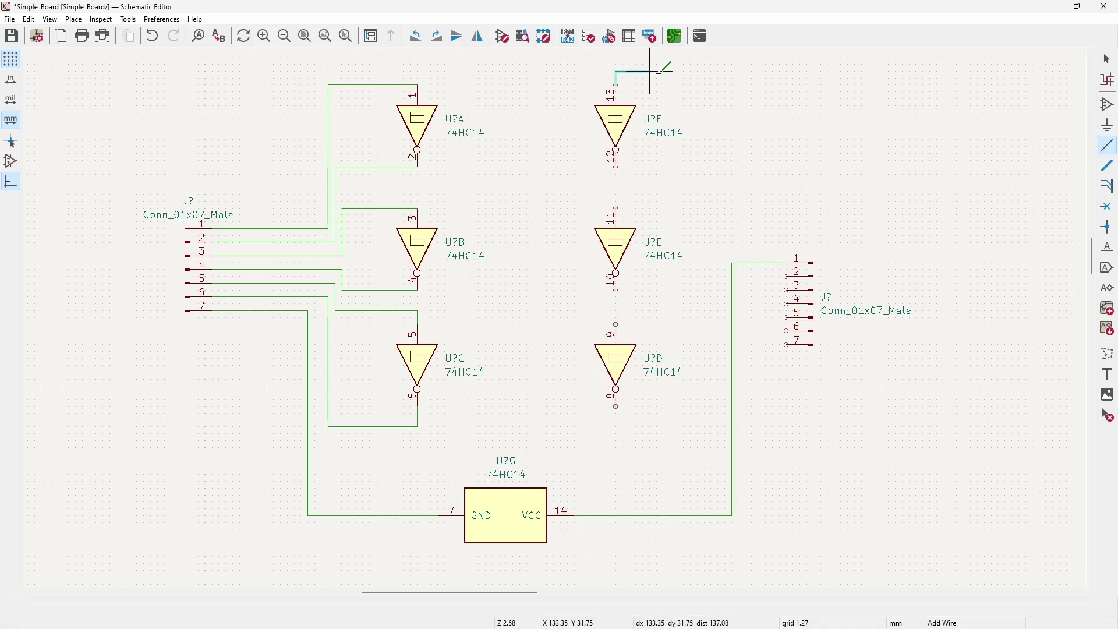
left_click(786, 276)
key("Escape")
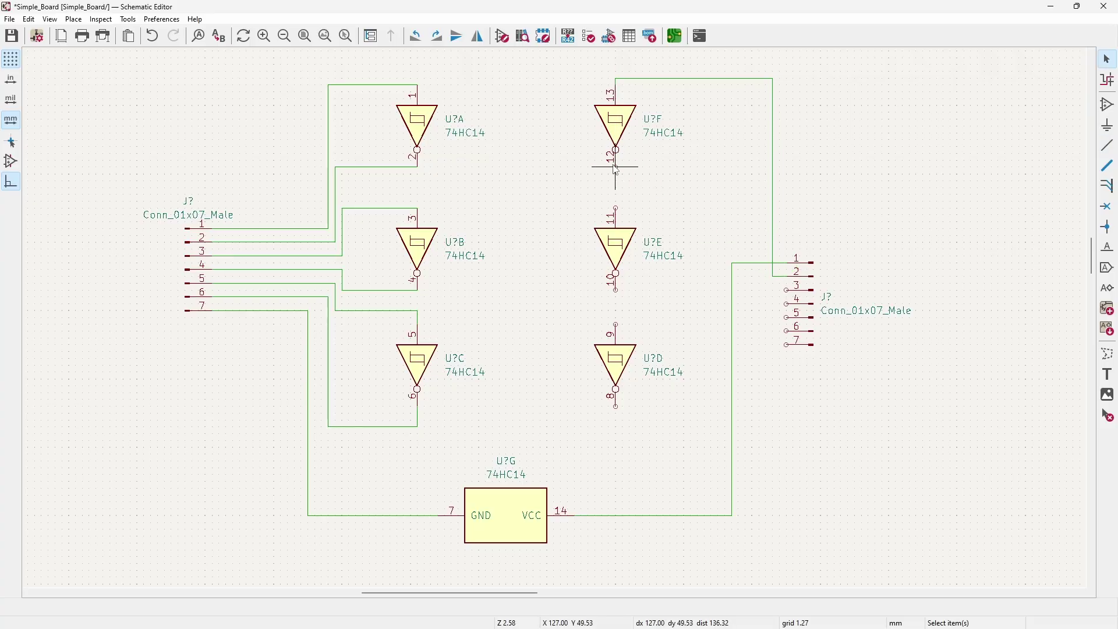
key("w")
left_click(786, 289)
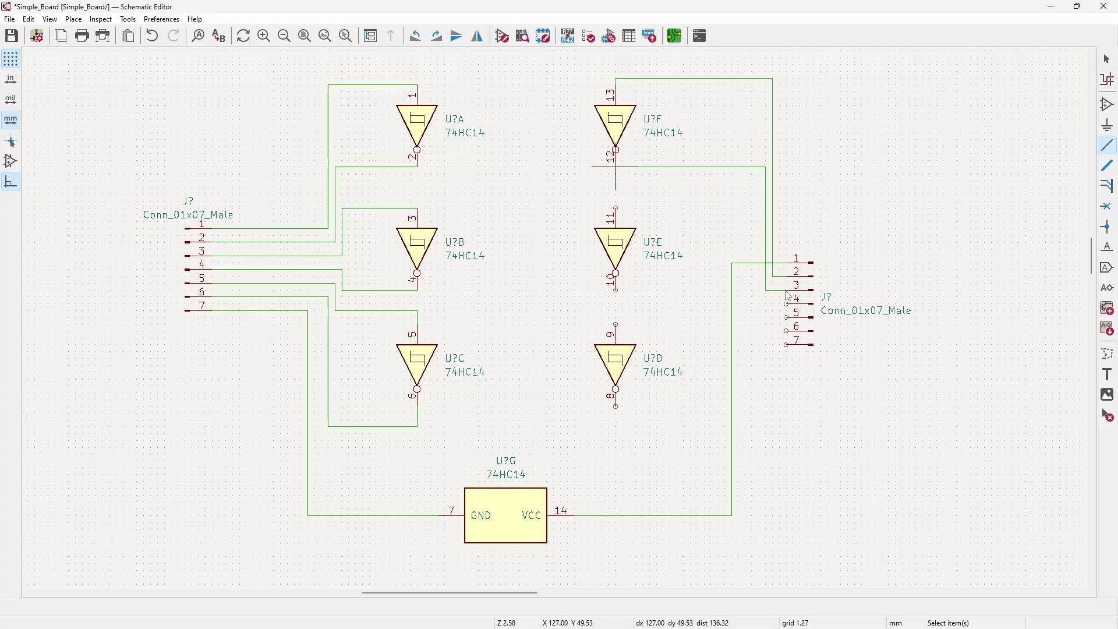
key("Escape")
Step: Wire inverter unit E's pin 11 to pin 4 of the right connector
key("w")
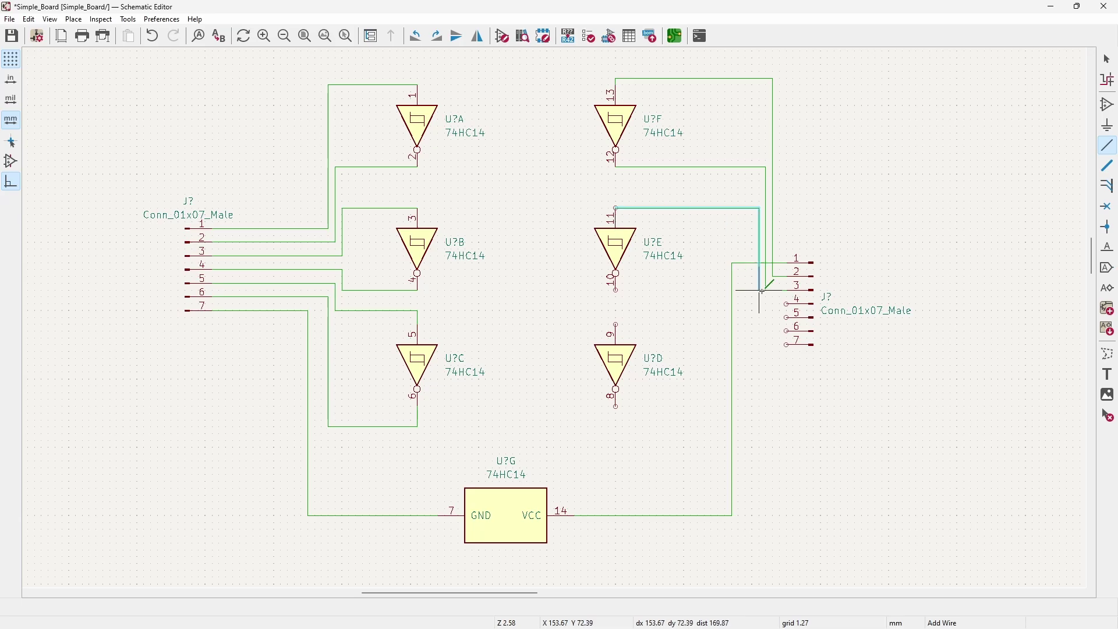
left_click(786, 303)
key("Escape")
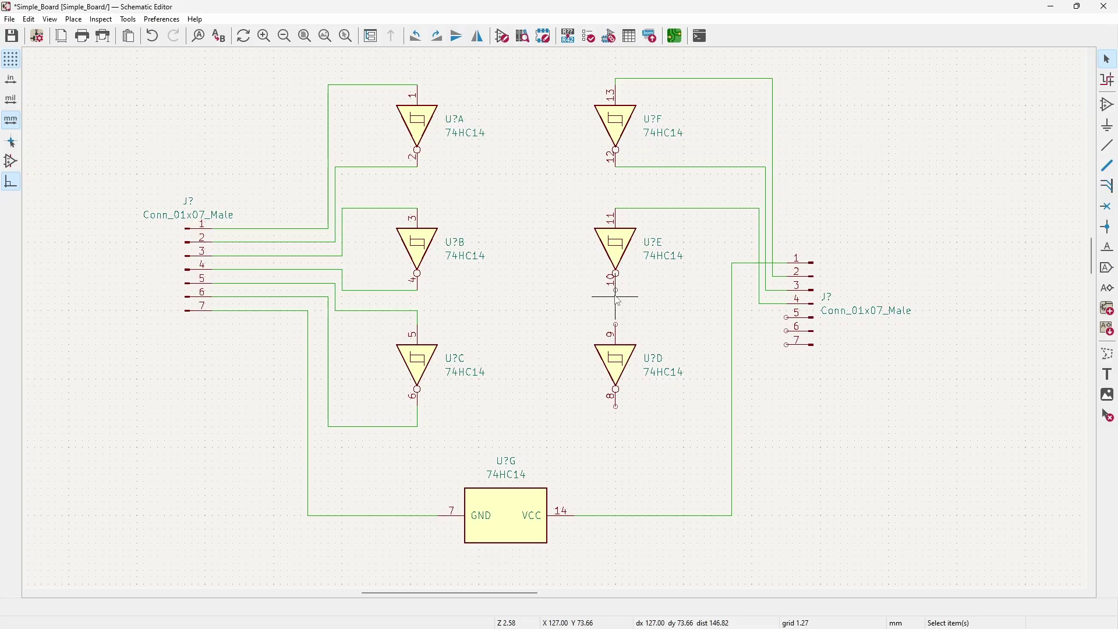
Step: Try to wire unit E's pin 10 to the right connector's pin 5 along the pin 11 wire's vertical run, and undo that wire
key("w")
left_click(759, 290)
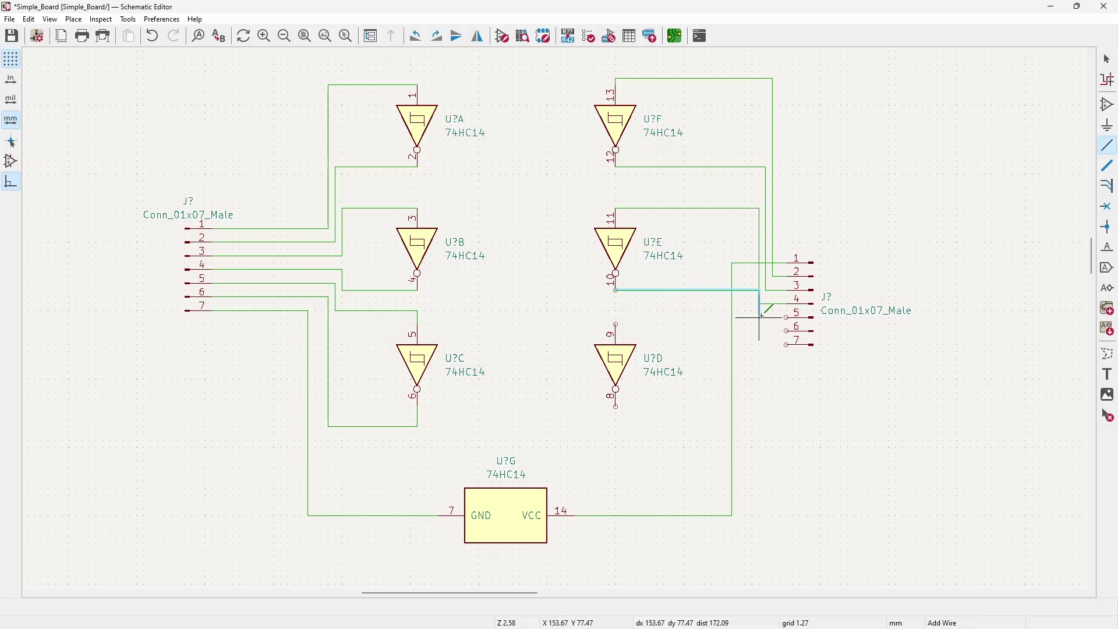
left_click(786, 317)
key("Escape")
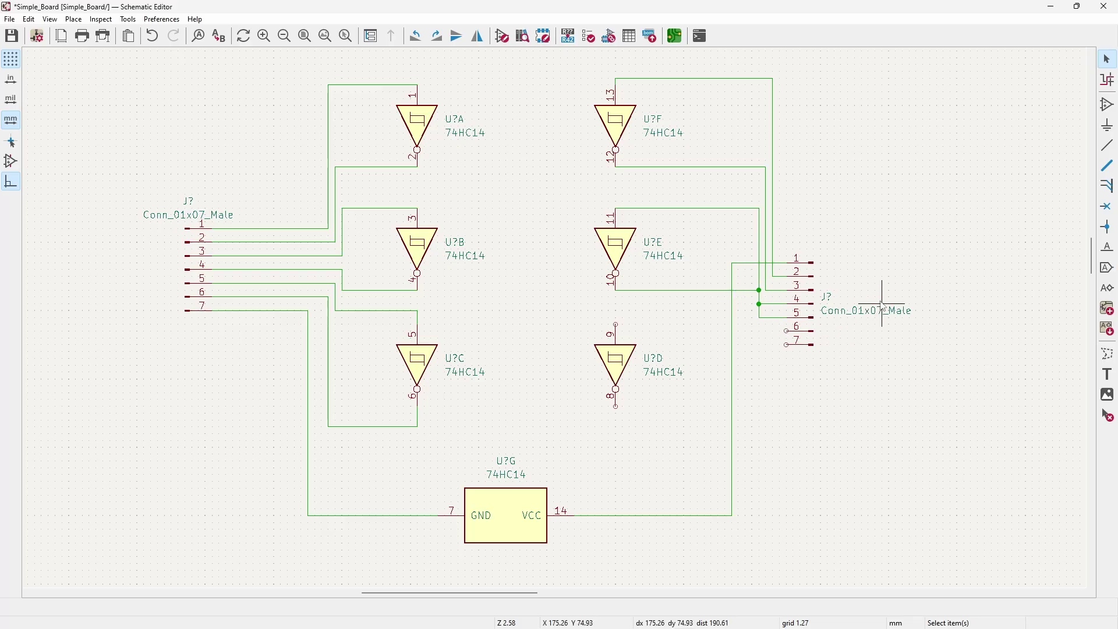
key("ctrl+z")
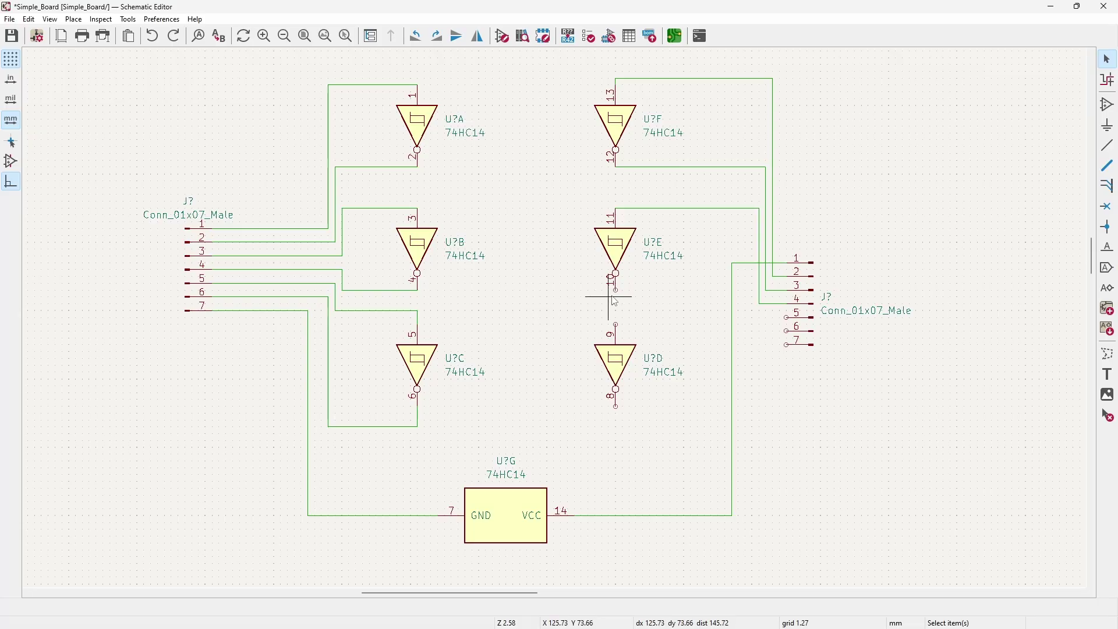
Step: Wire unit E's pin 10 to the right connector's pin 5, bending down just left of the pin 11 wire
key("w")
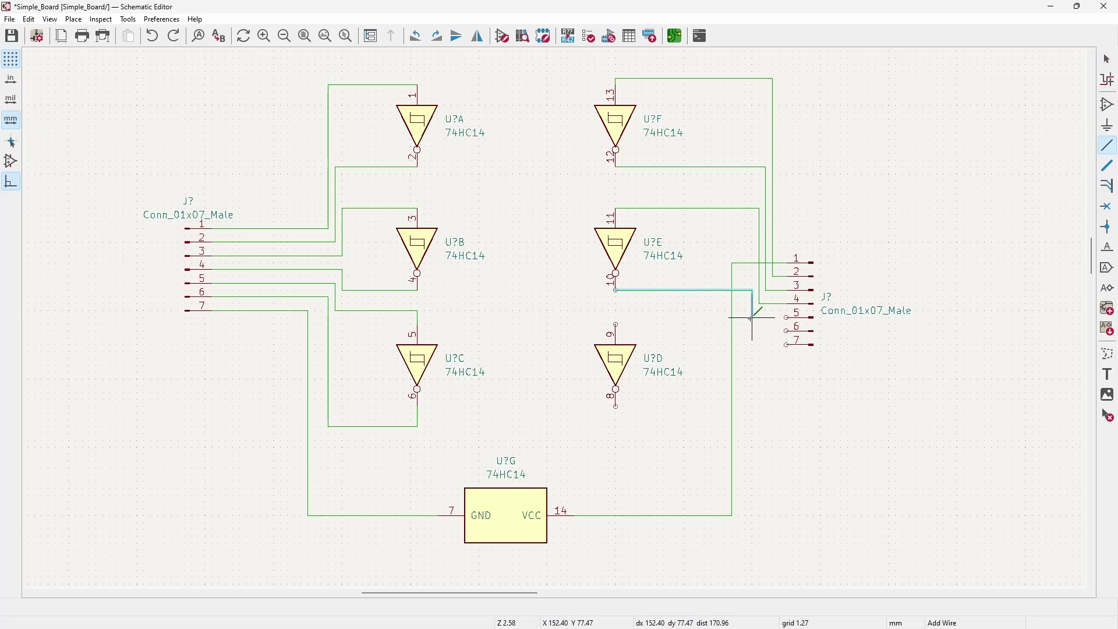
left_click(752, 317)
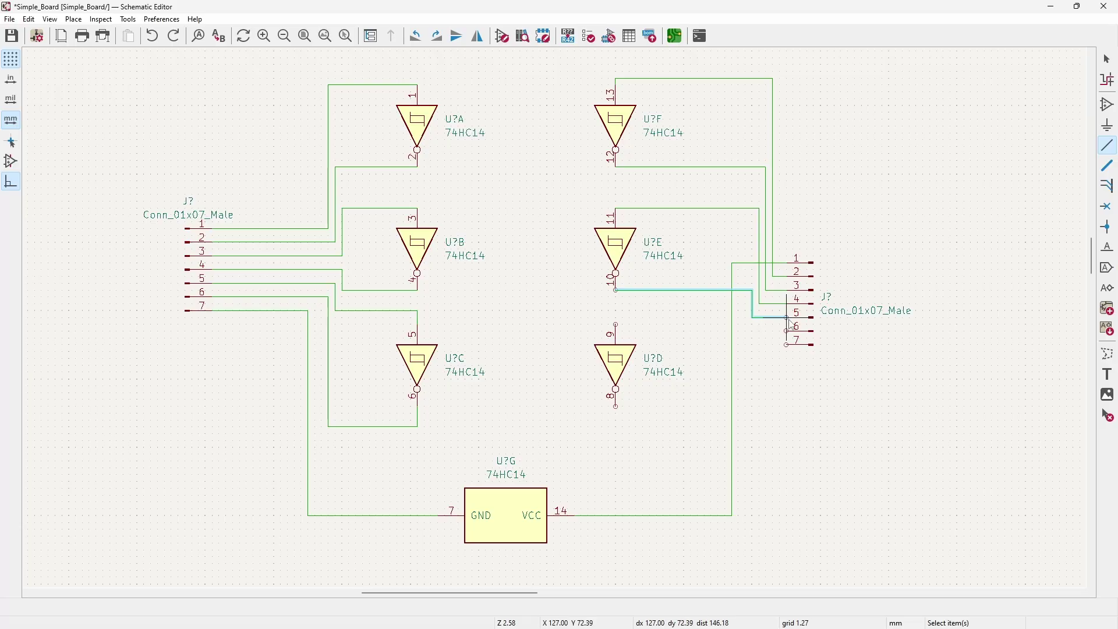
left_click(789, 318)
key("Escape")
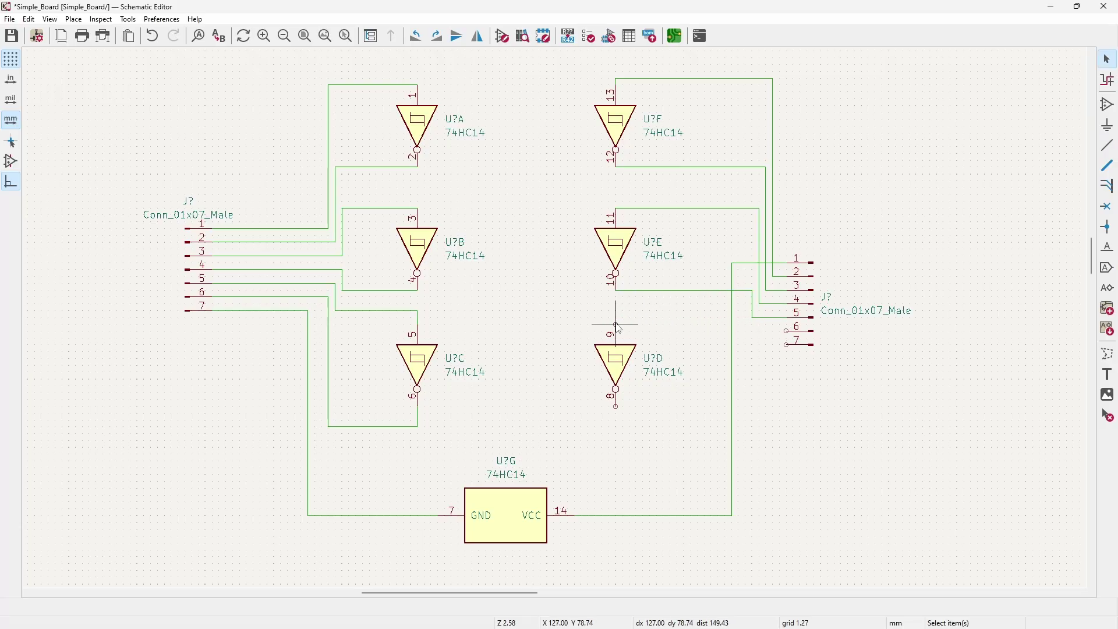
Step: Wire inverter unit D's pins 9 and 8 to pins 6 and 7 of the right connector
key("w")
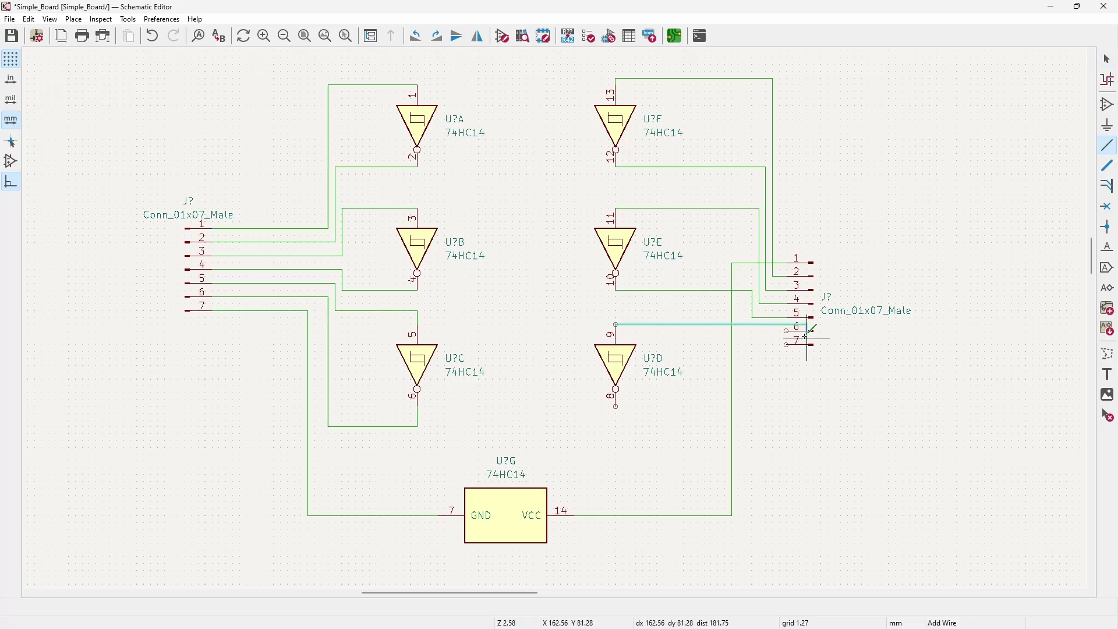
left_click(752, 331)
left_click(787, 331)
key("Escape")
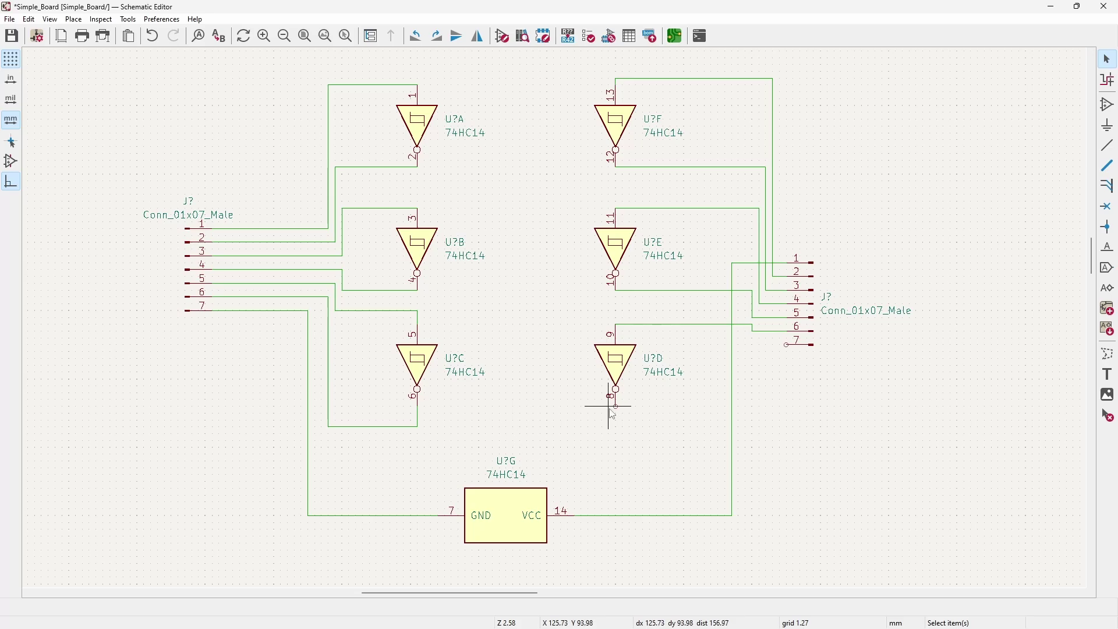
key("w")
left_click(753, 345)
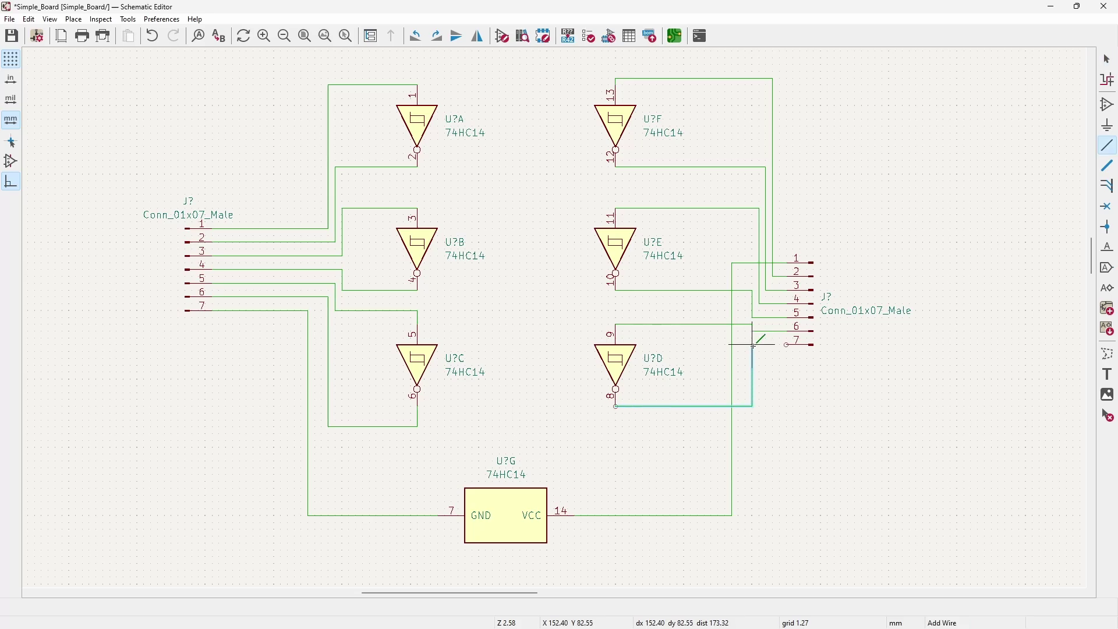
left_click(787, 346)
key("Escape")
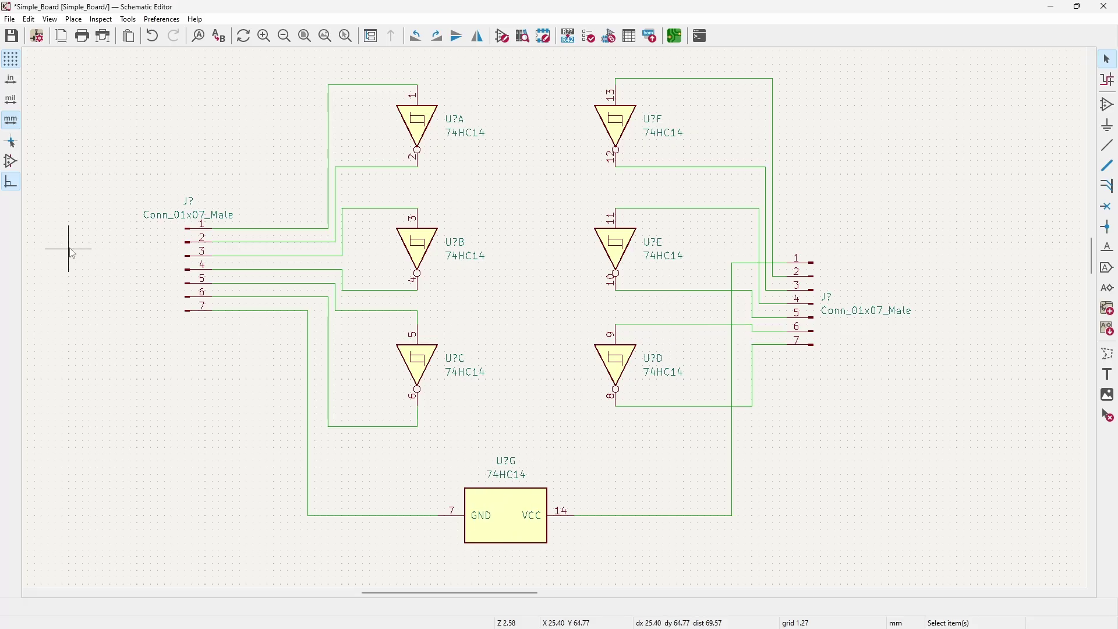
Step: Set the left connector's reference designator to J1 and the right connector's to J2
double_click(192, 203)
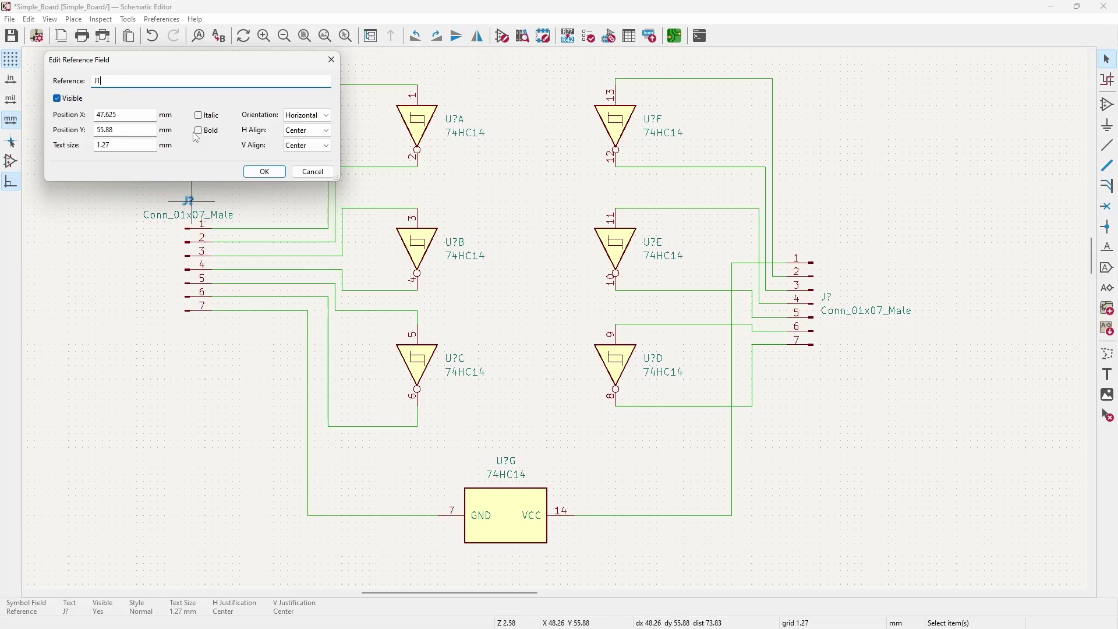
left_click(265, 171)
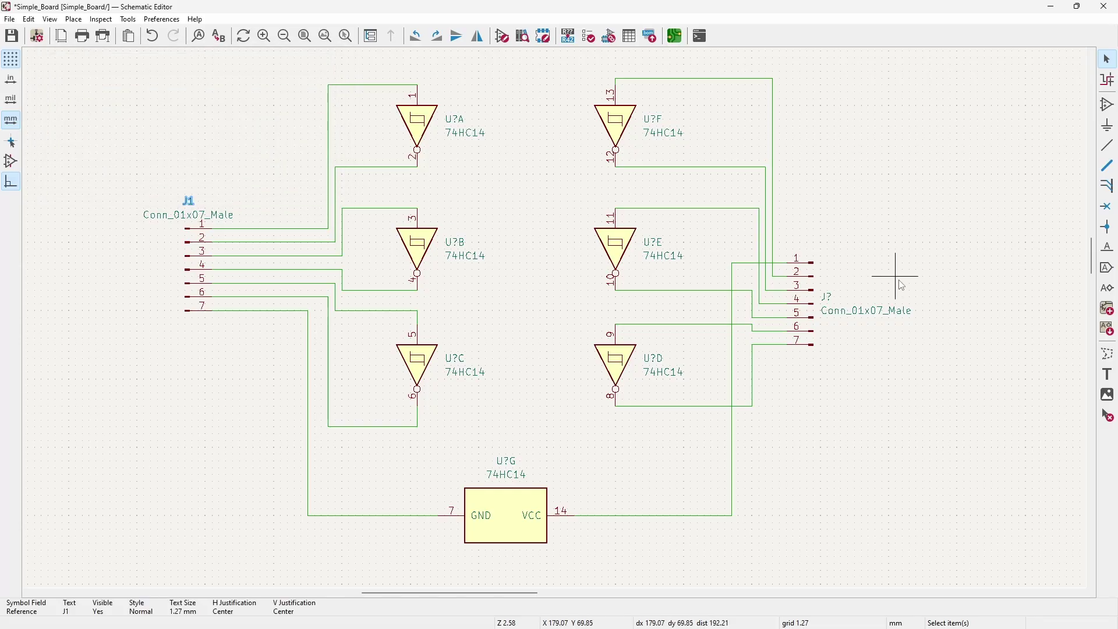
double_click(827, 297)
type("2")
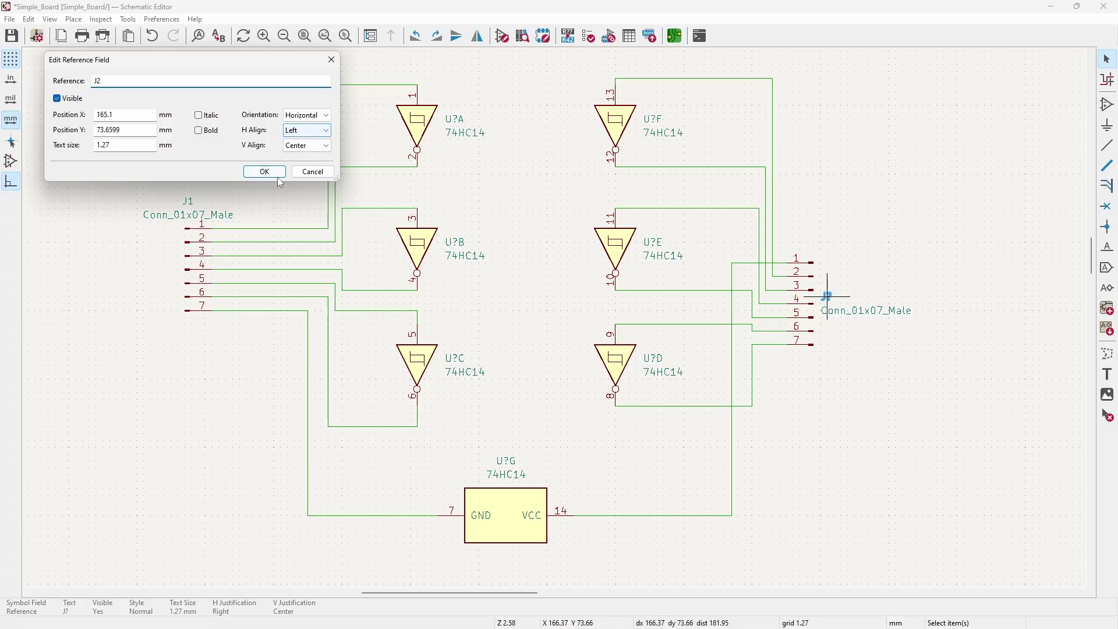
left_click(276, 175)
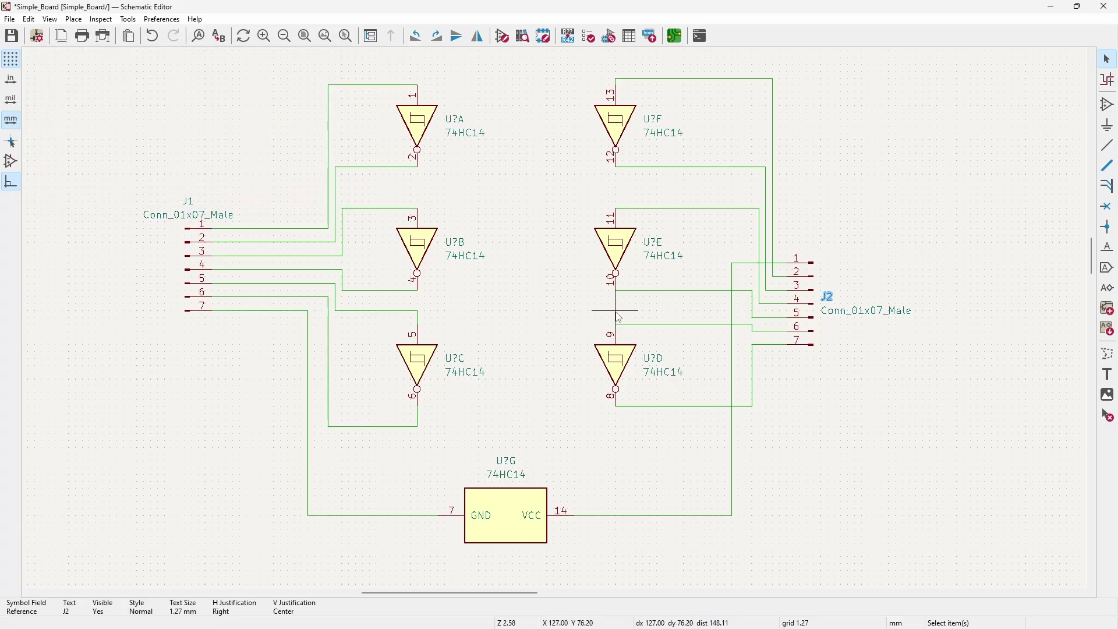
double_click(452, 119)
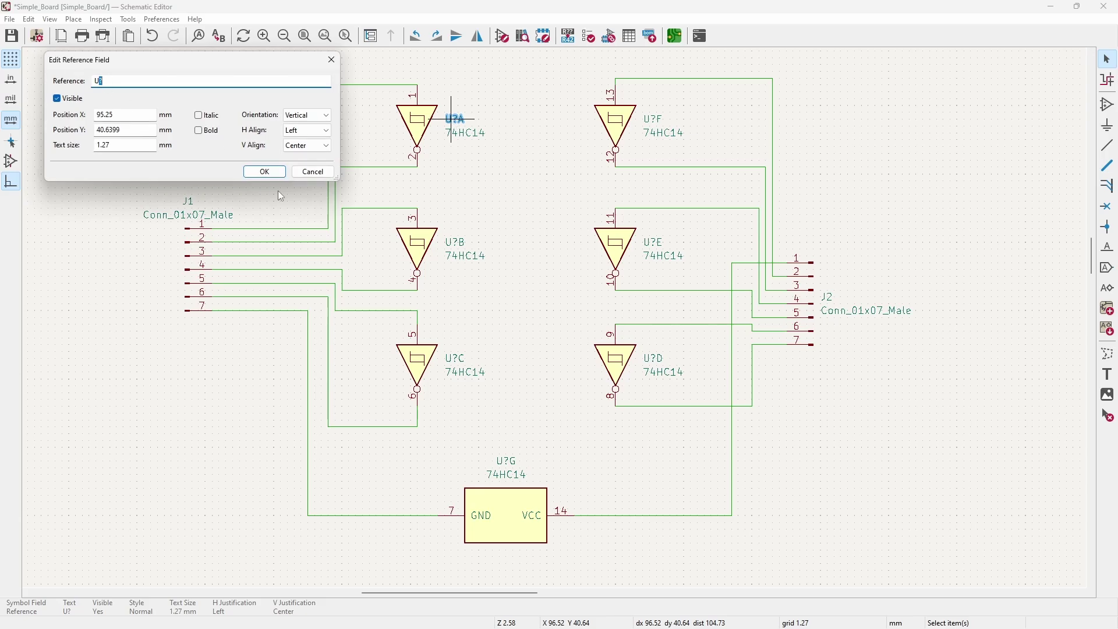
key("Escape")
left_click(128, 20)
key("Escape")
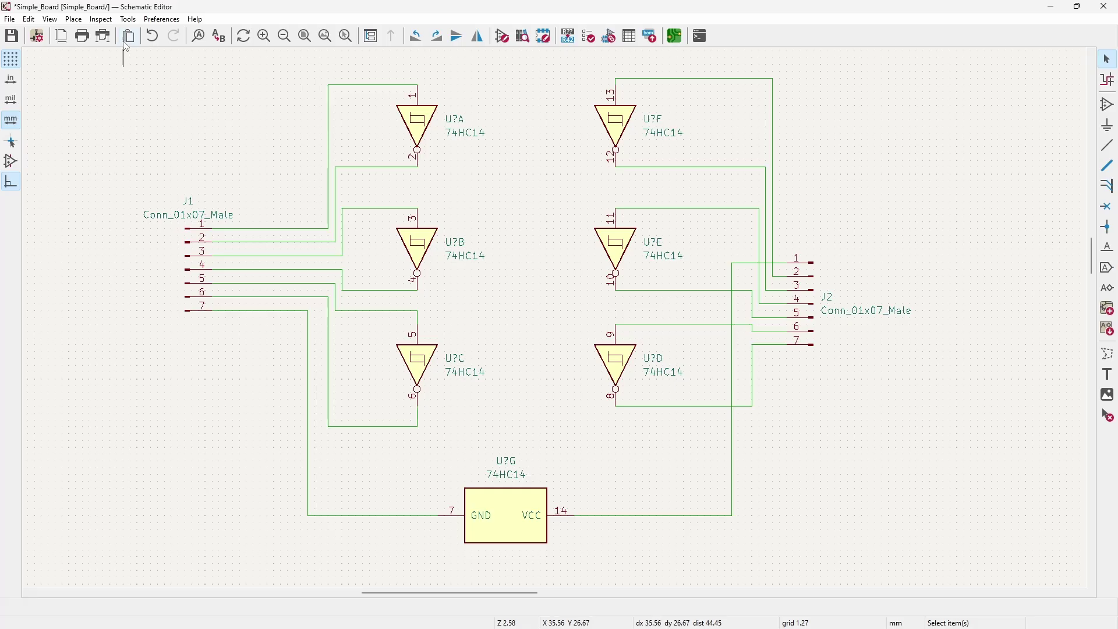
Step: Annotate the entire schematic, keeping existing annotations, sorting symbols by X position and using the first free number after 0
left_click(128, 21)
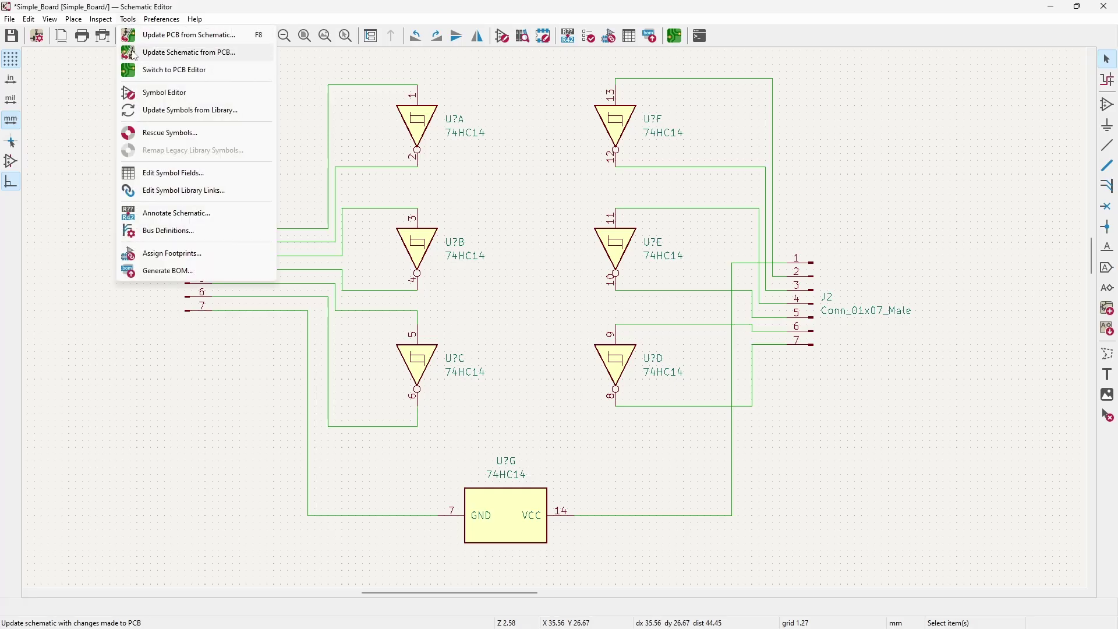
left_click(208, 223)
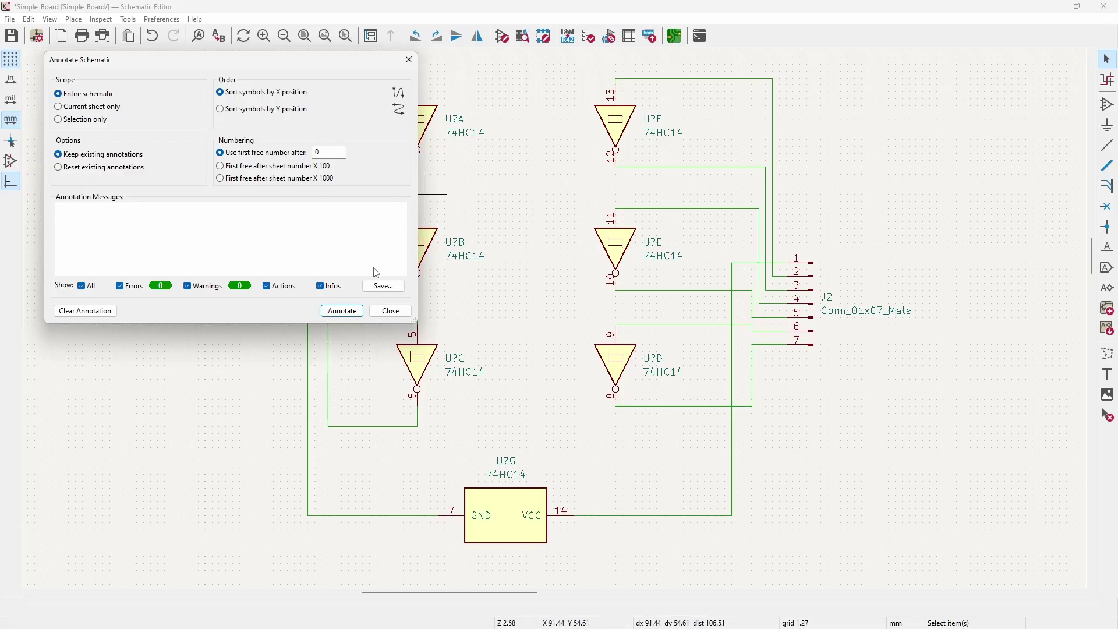
left_click(343, 311)
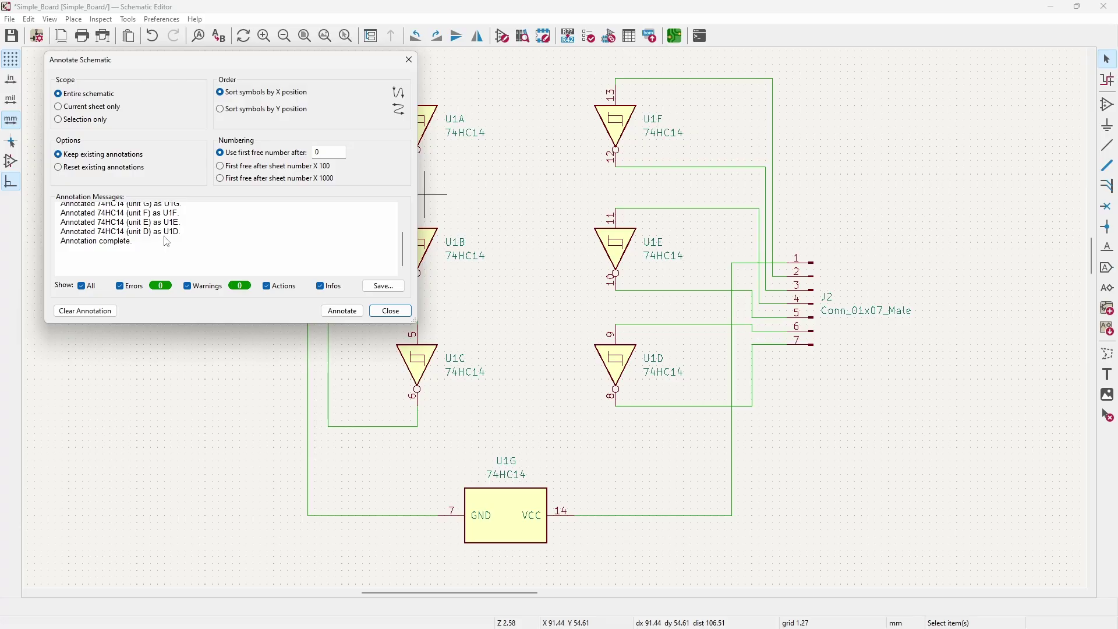
left_click(390, 315)
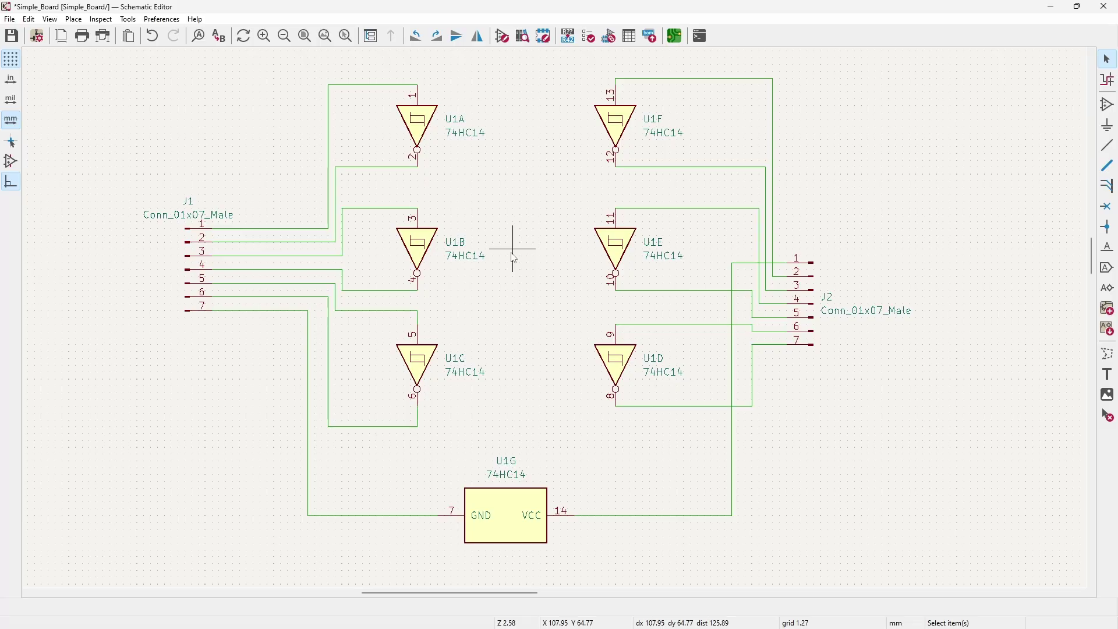
Step: Try to update the PCB from the schematic, and return to the schematic without applying changes
left_click(129, 19)
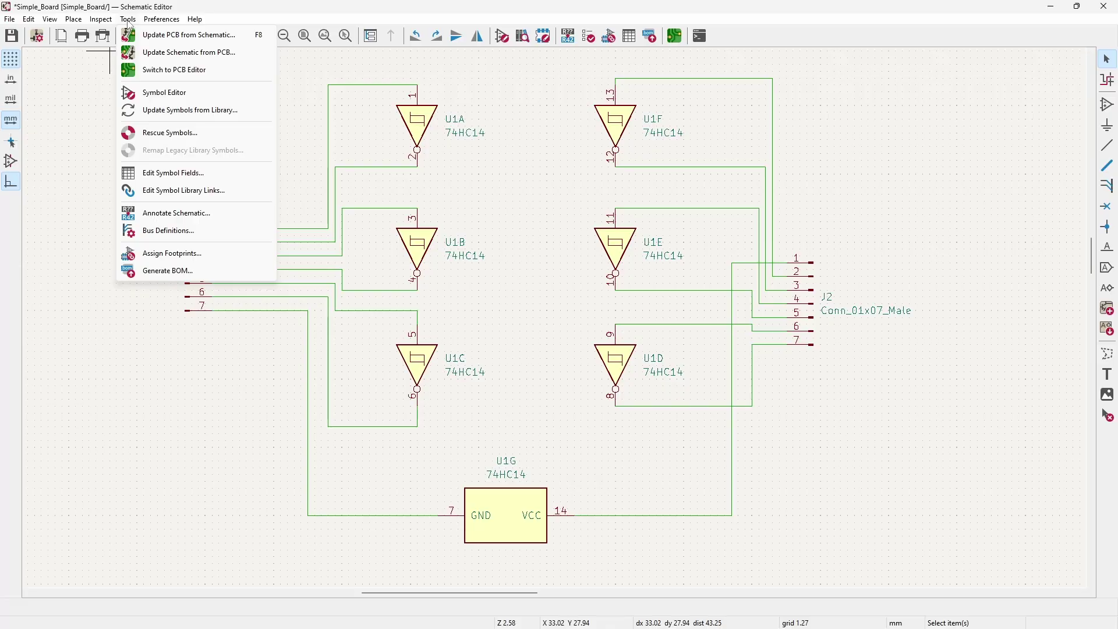
left_click(221, 36)
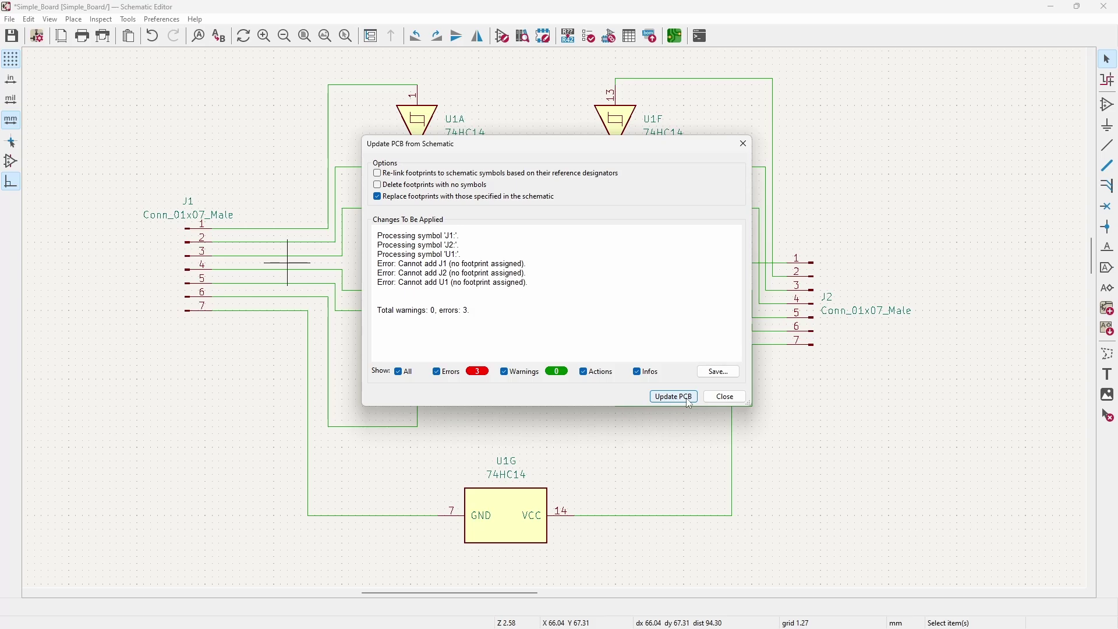
left_click(725, 396)
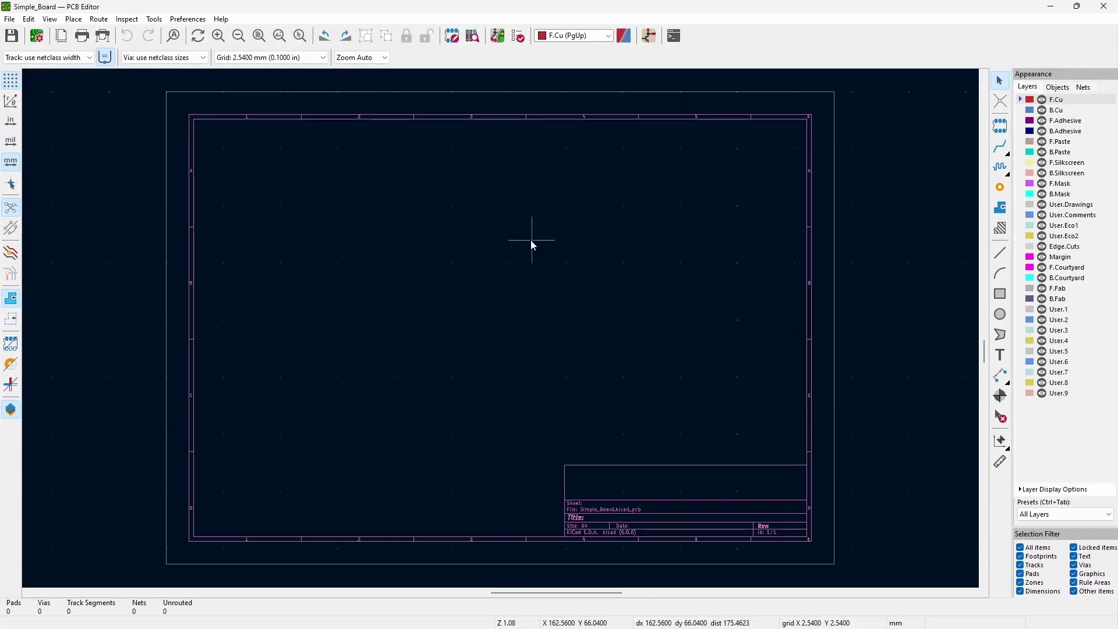
left_click(1108, 8)
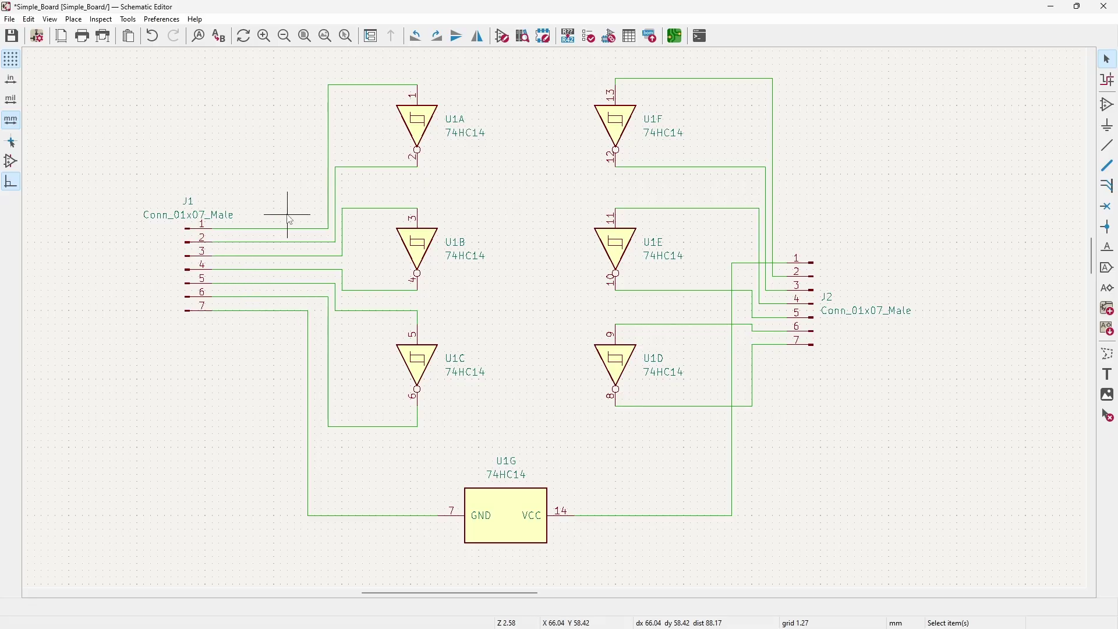
Step: Assign the footprint PinHeader_1x07_P2.54mm_Vertical from the Connector_PinHeader_2.54mm library to connector J1
right_click(209, 233)
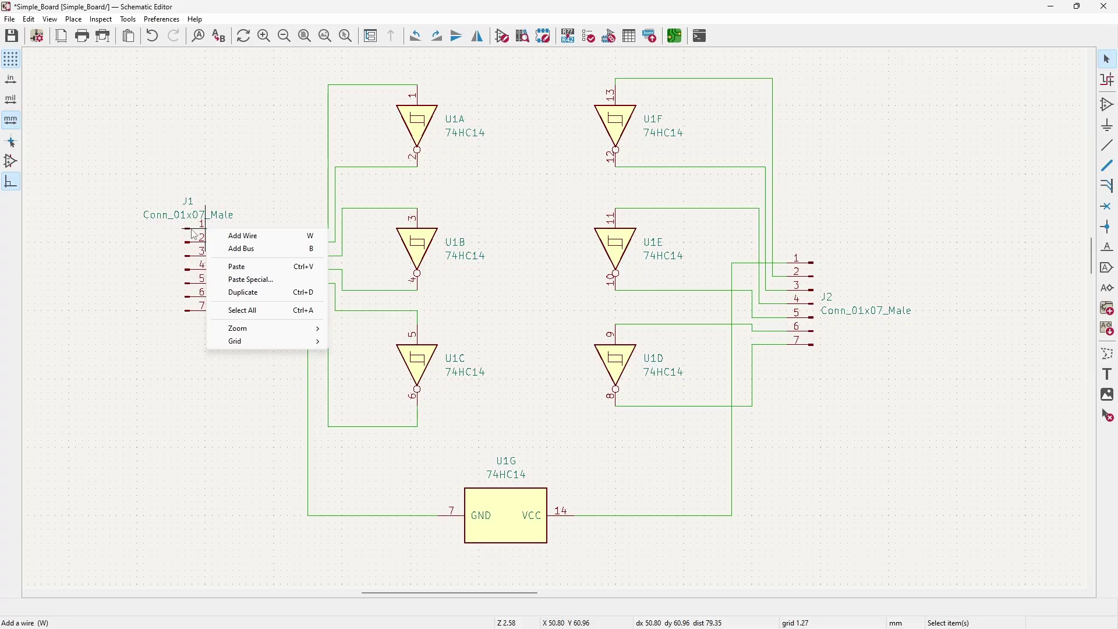
right_click(196, 232)
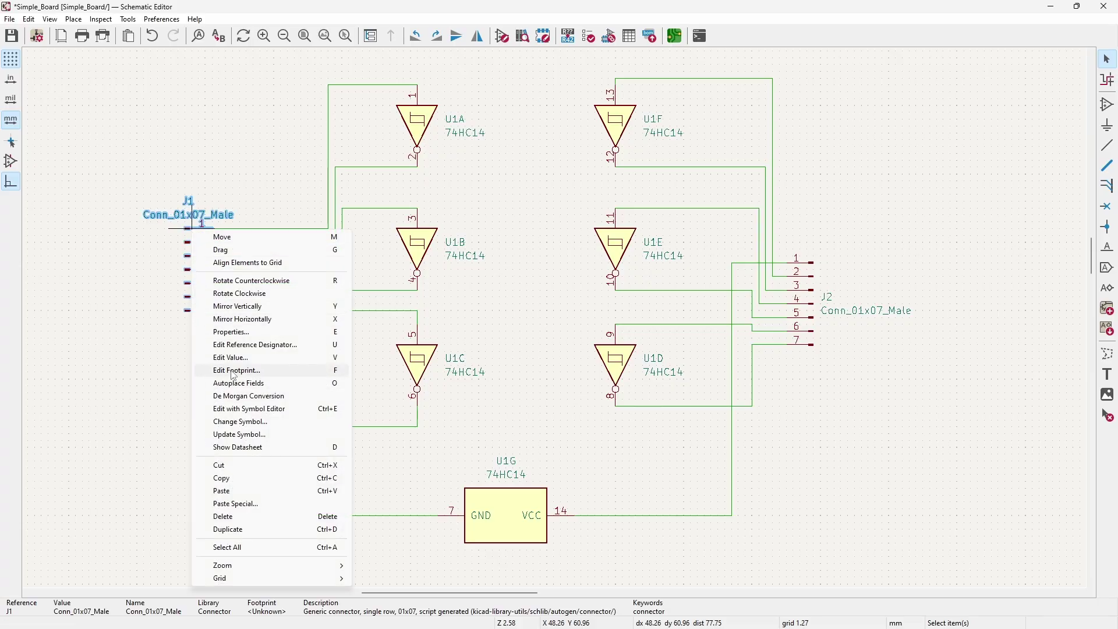
left_click(337, 375)
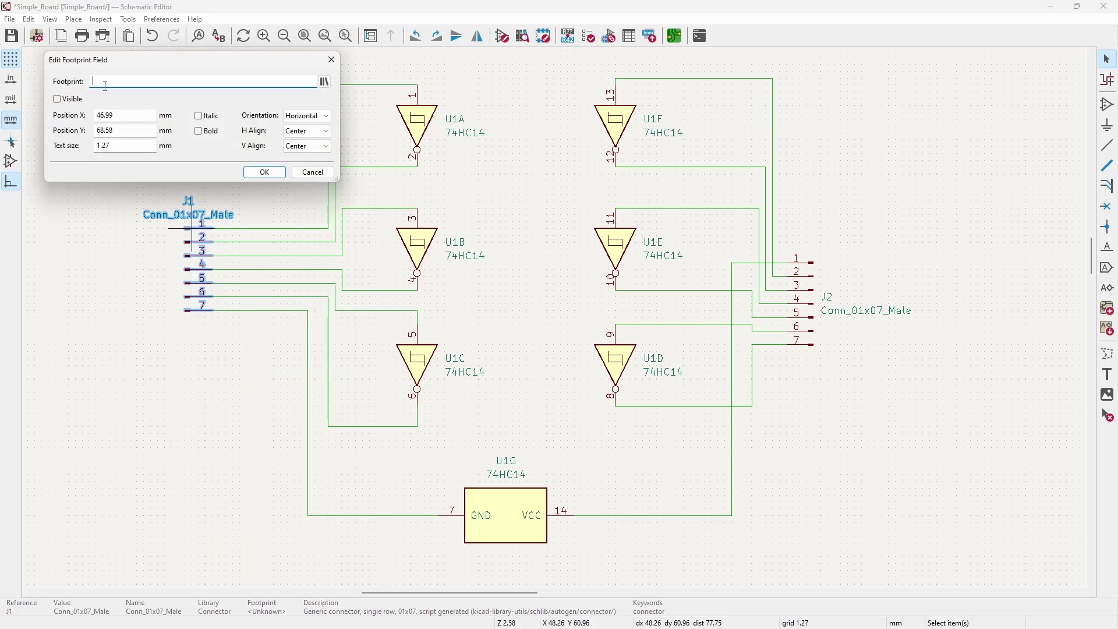
left_click(326, 86)
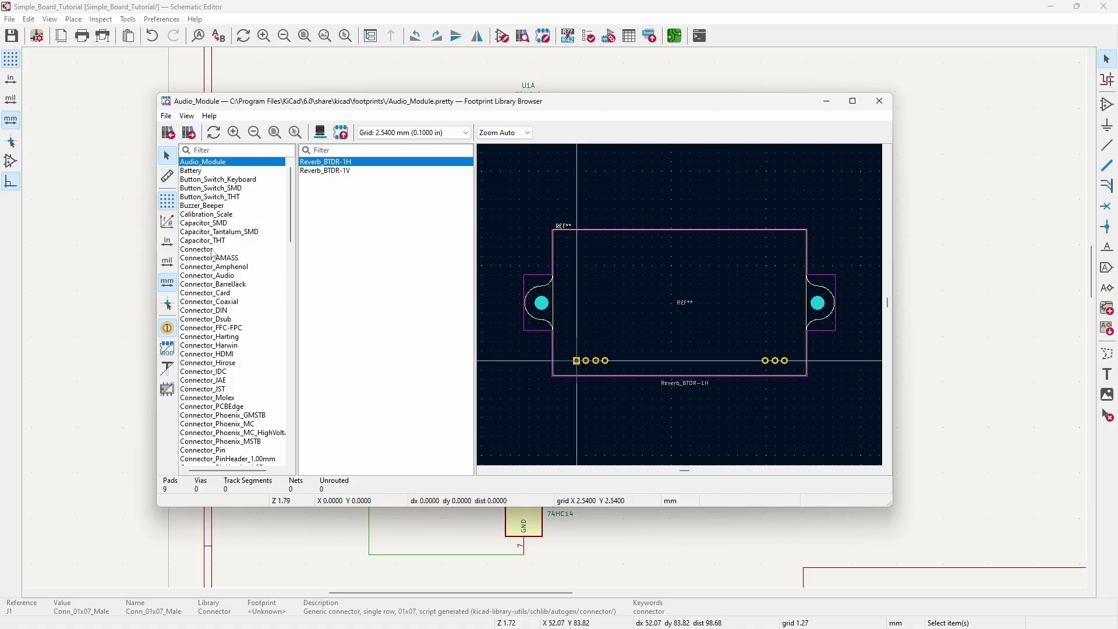
left_click_drag(291, 190, 291, 222)
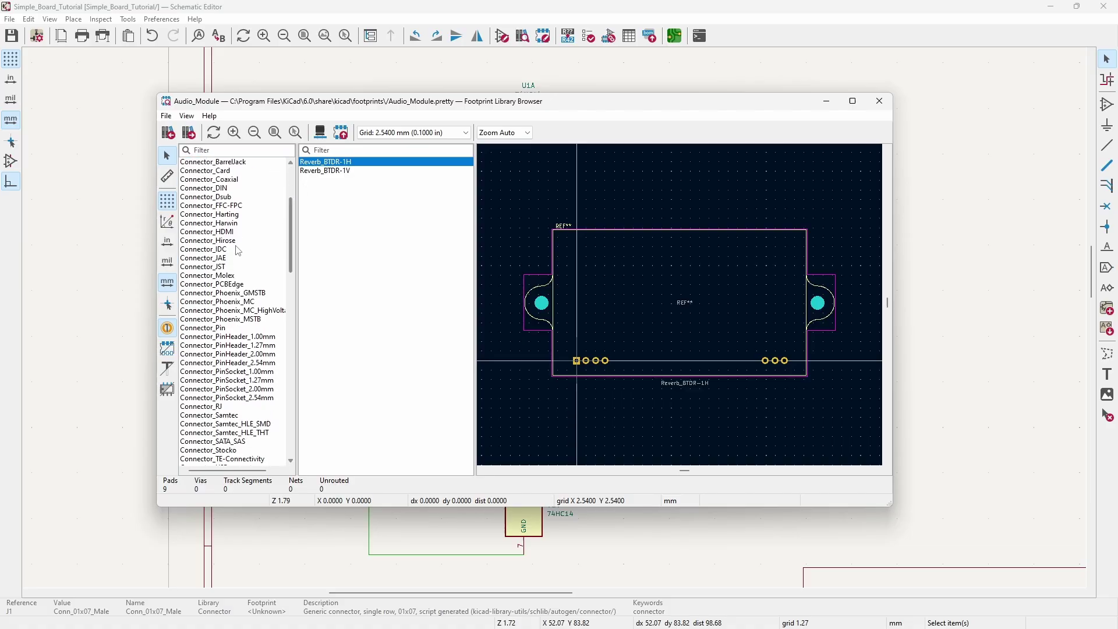
left_click(222, 337)
left_click(262, 363)
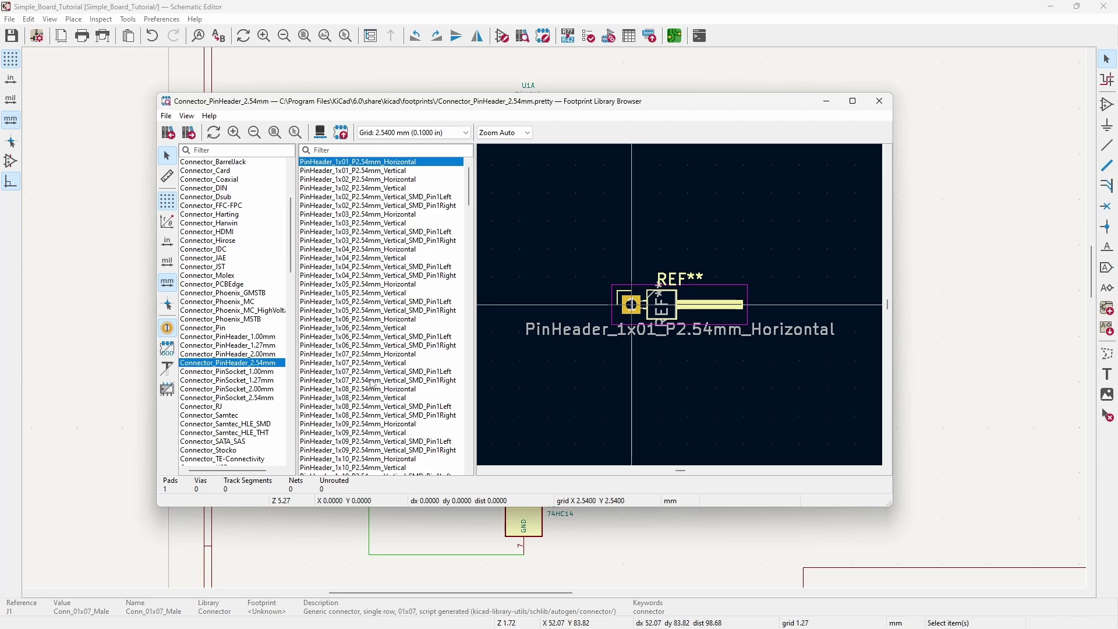
left_click(389, 365)
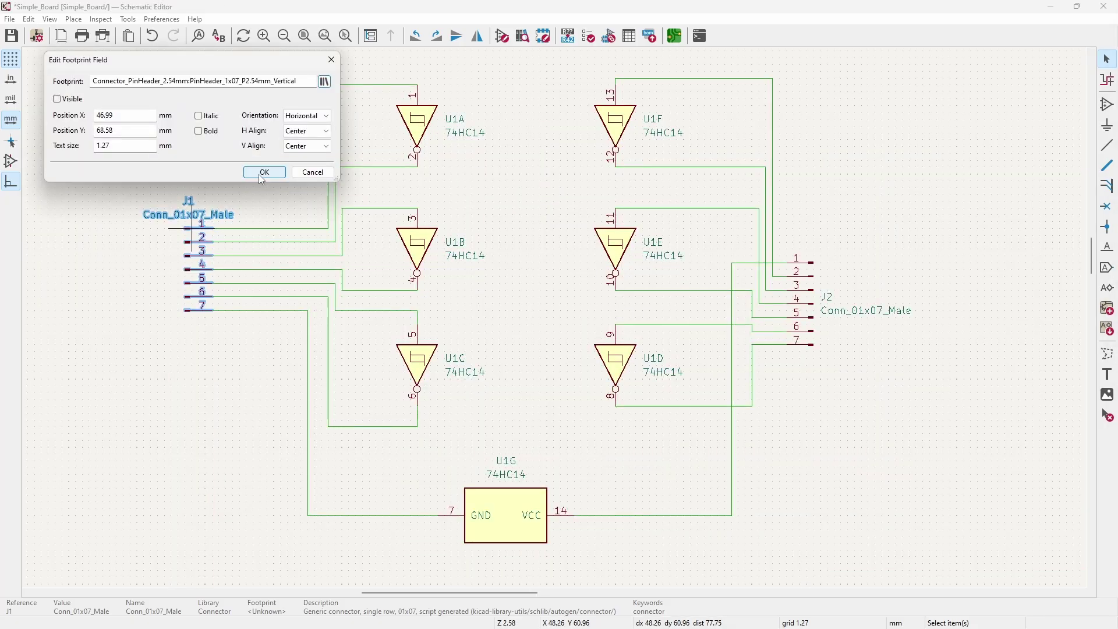
left_click(264, 172)
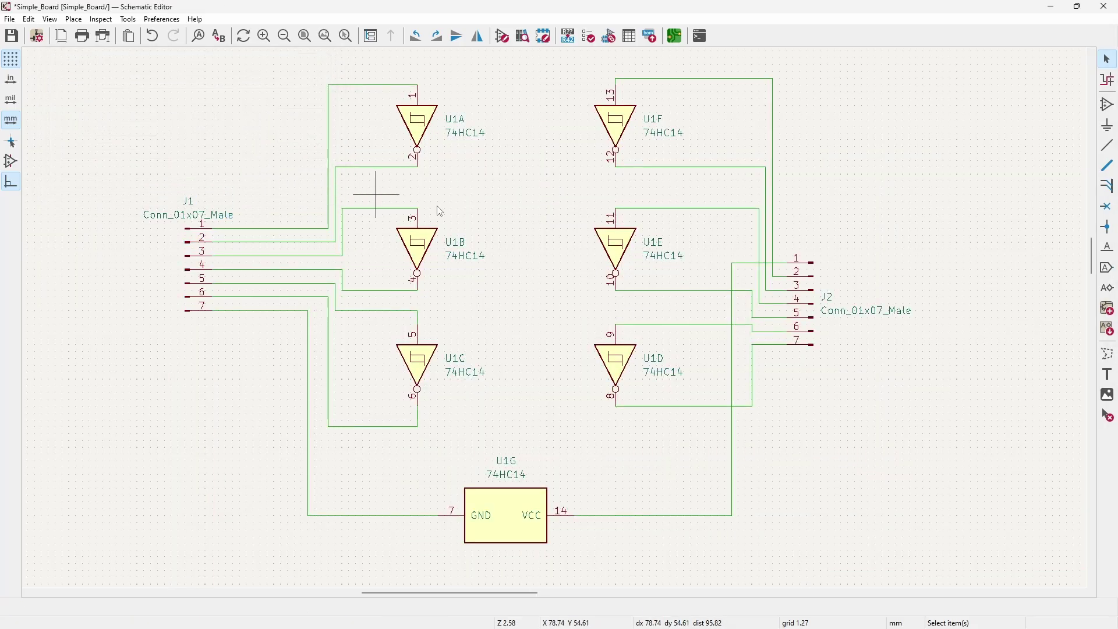
Step: Assign the footprint PinHeader_1x07_P2.54mm_Vertical from the Connector_PinHeader_2.54mm library to connector J2
left_click(810, 284)
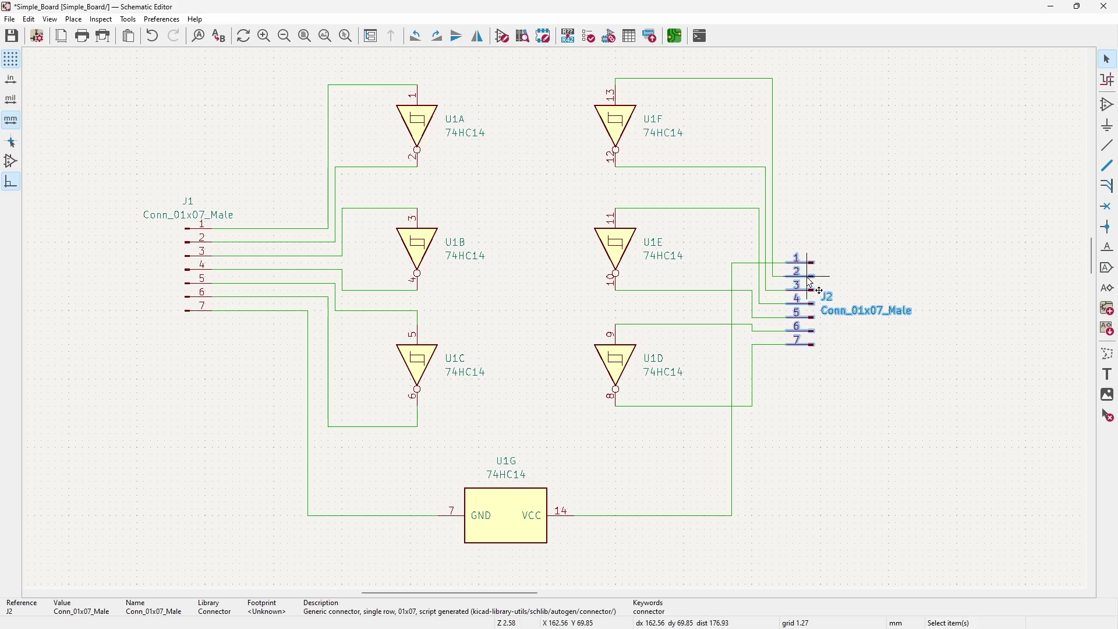
right_click(811, 283)
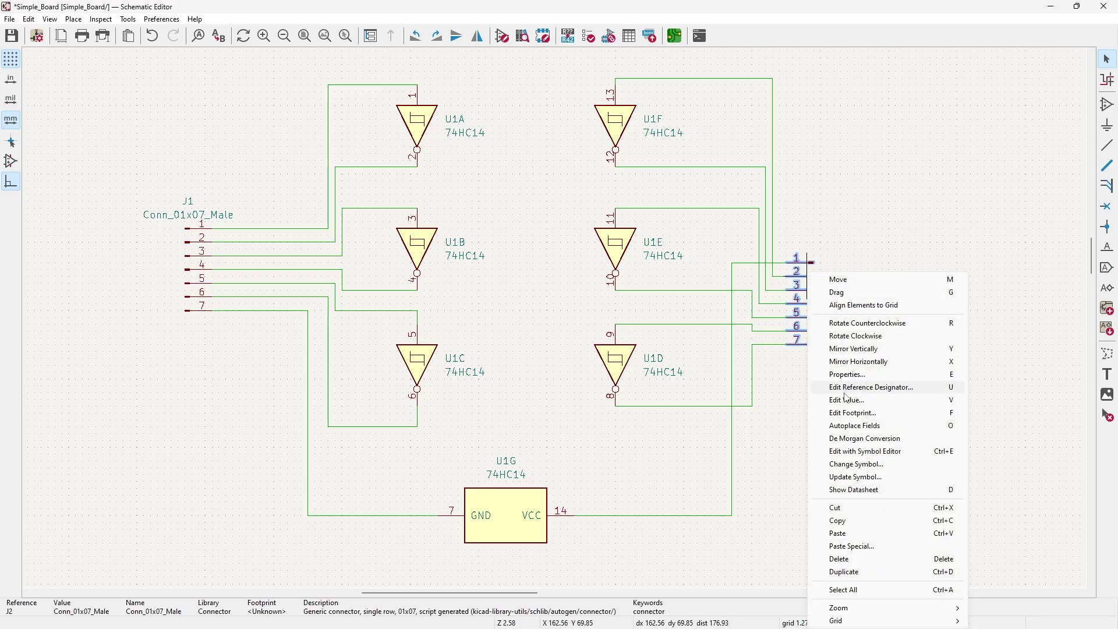
left_click(839, 413)
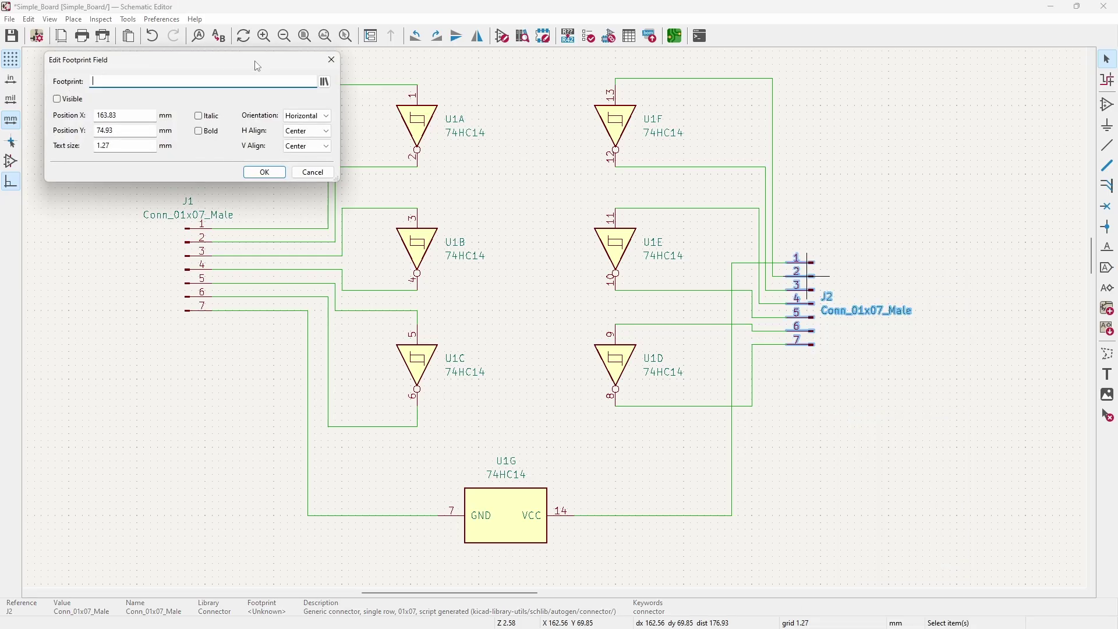
left_click(324, 81)
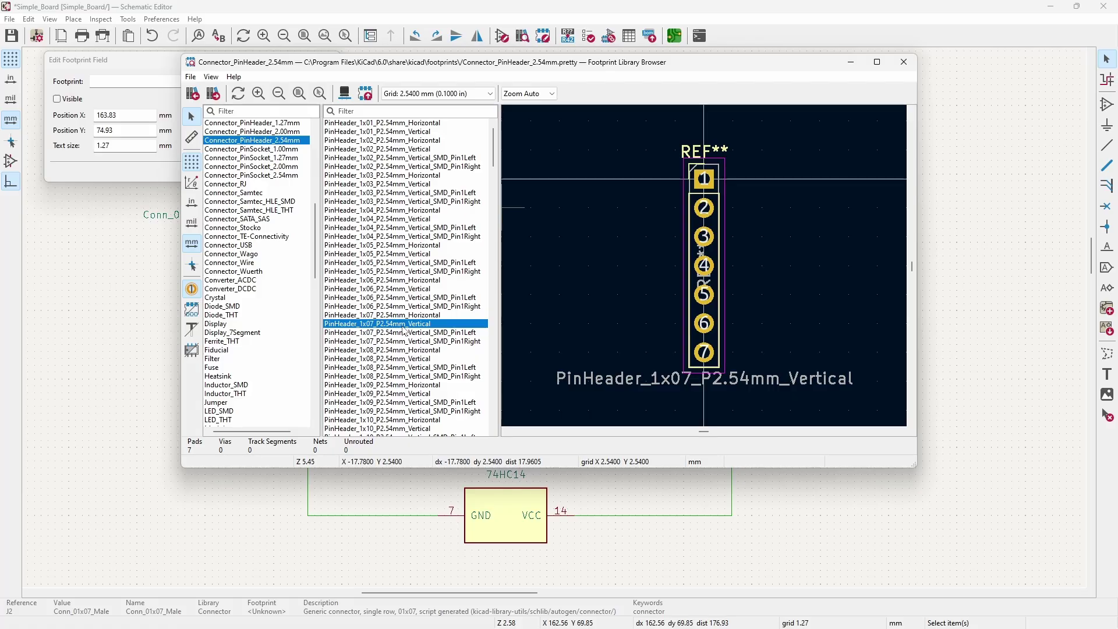
double_click(398, 324)
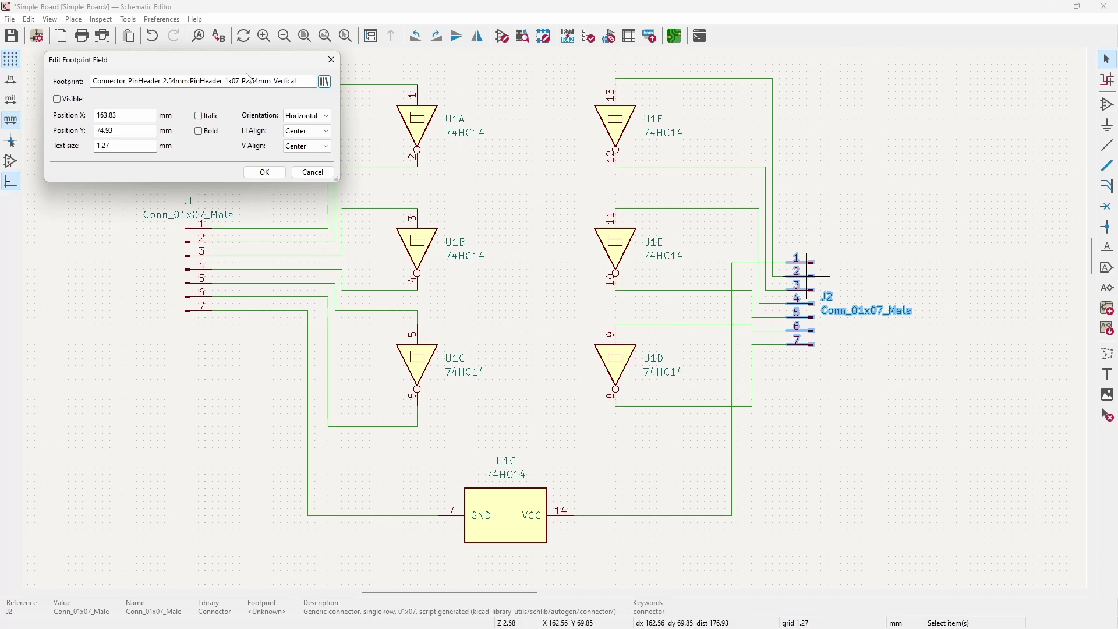
left_click(263, 173)
Step: Open the footprint library browser for the footprint field of inverter U1A
left_click(457, 243)
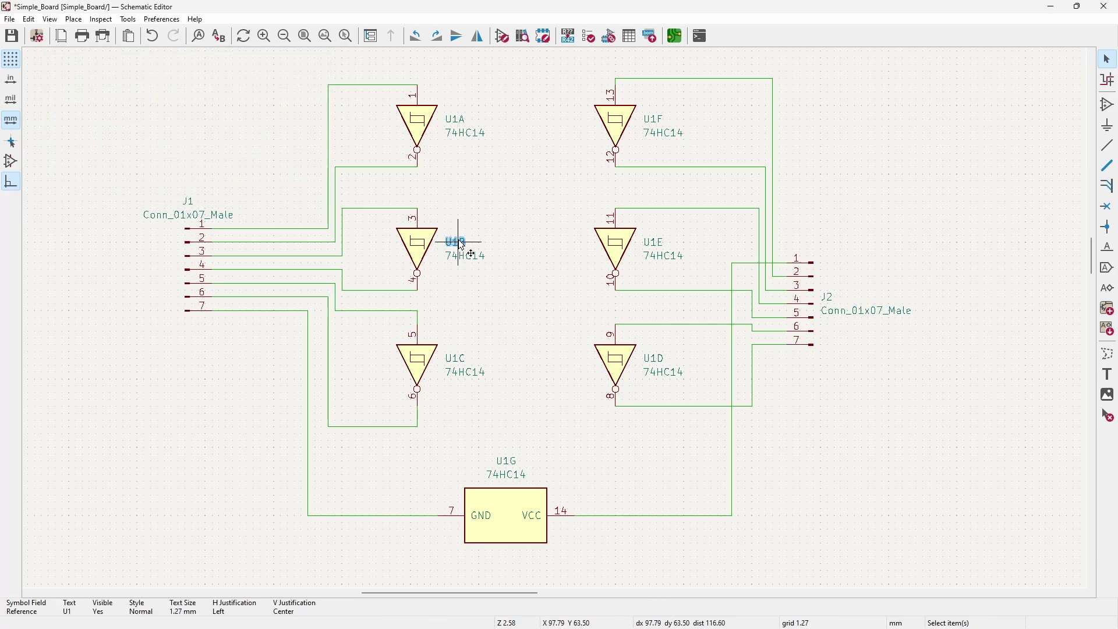
left_click(569, 237)
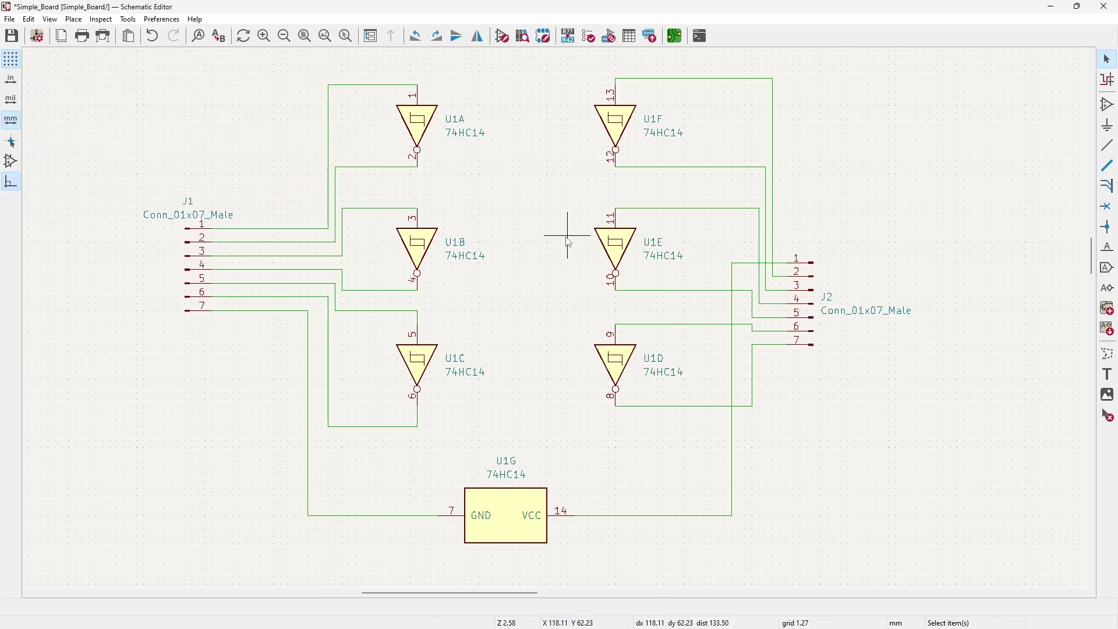
double_click(415, 123)
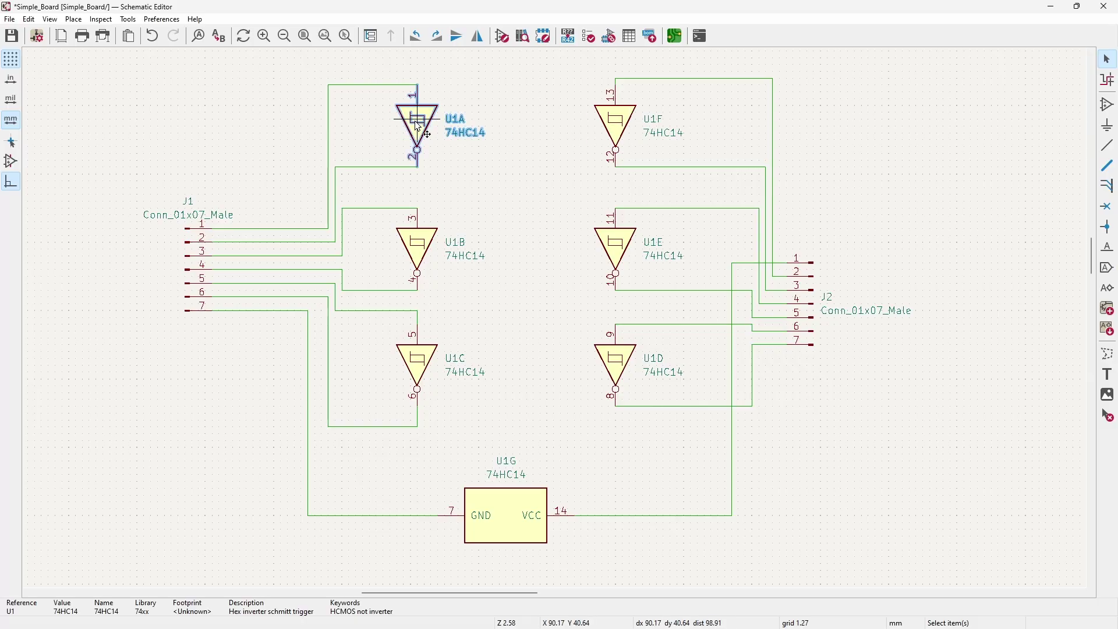
left_click_drag(310, 73, 562, 141)
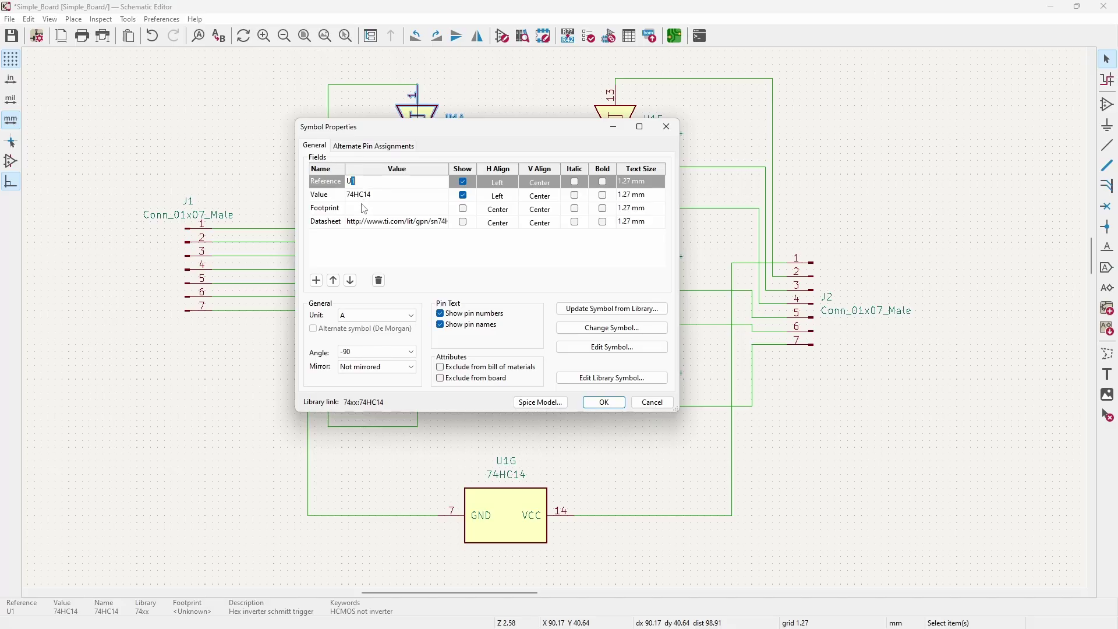
left_click(422, 209)
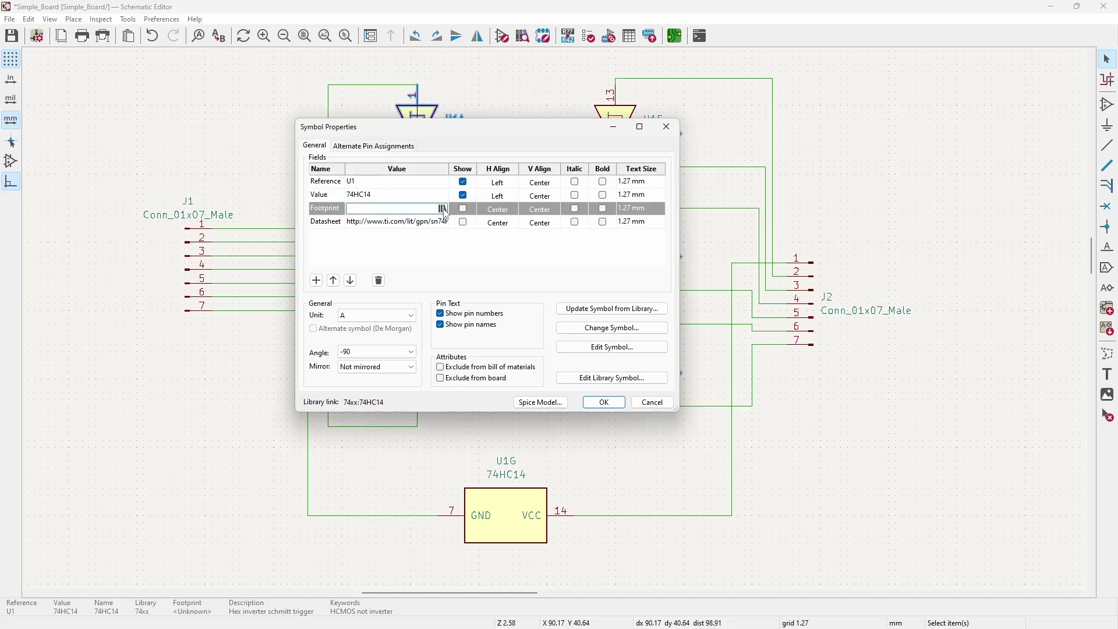
left_click(443, 208)
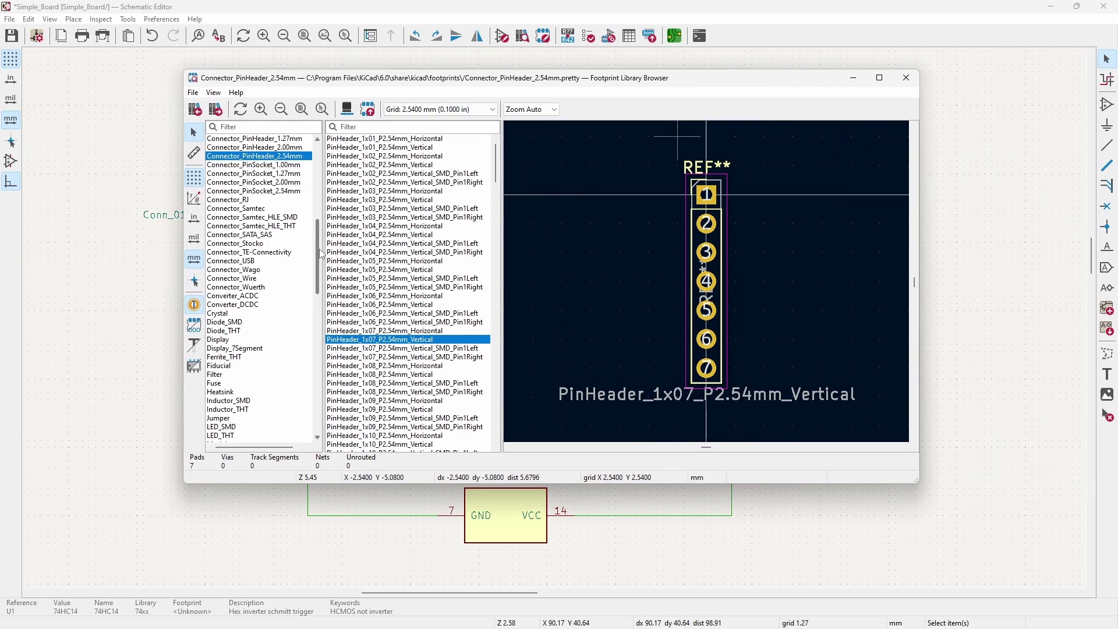
Step: Filter the footprint libraries by "Package" and select the Package_SO library
scroll(249, 207, "down", 12)
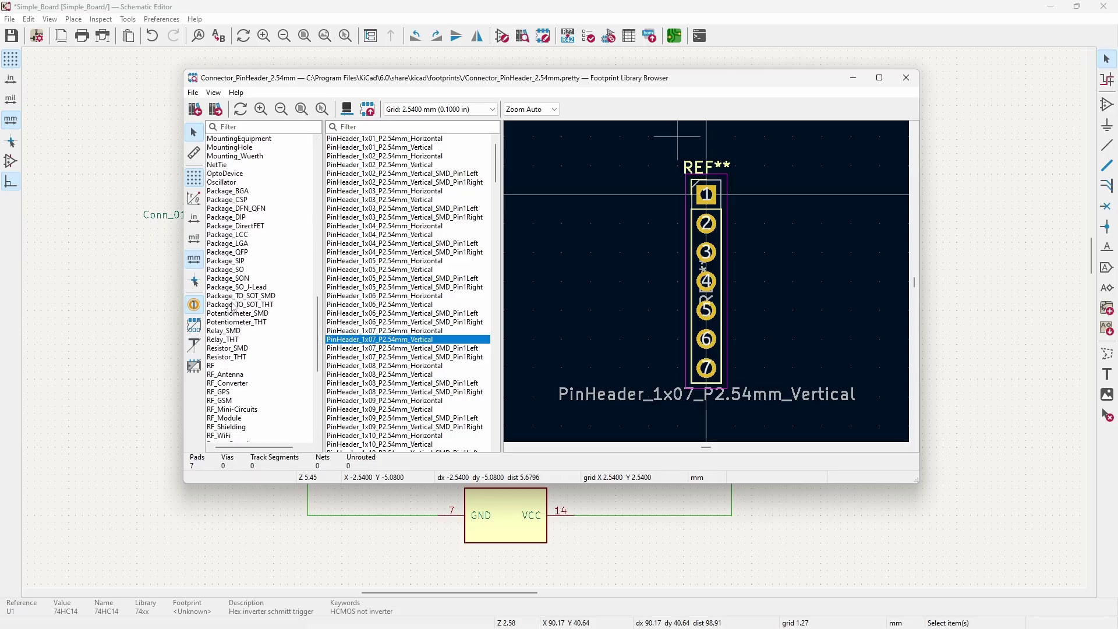
left_click(261, 129)
type("Package")
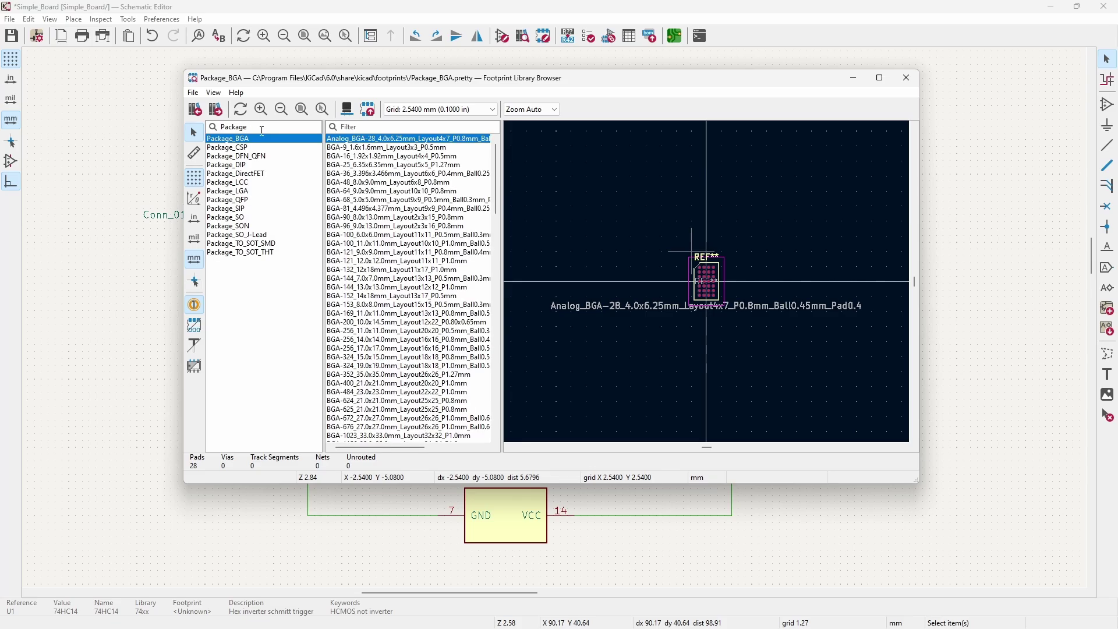
left_click(230, 217)
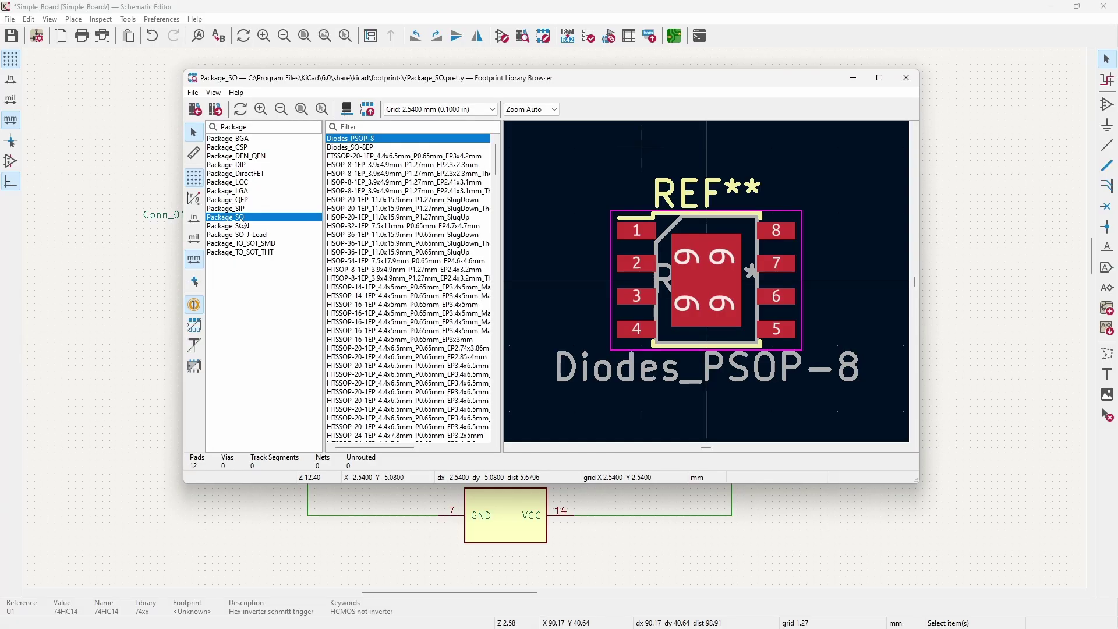
Step: Assign the footprint TSSOP-14_4.4x5mm_P0.65mm from the Package_SO library to U1 and apply the symbol properties
left_click_drag(497, 168, 495, 229)
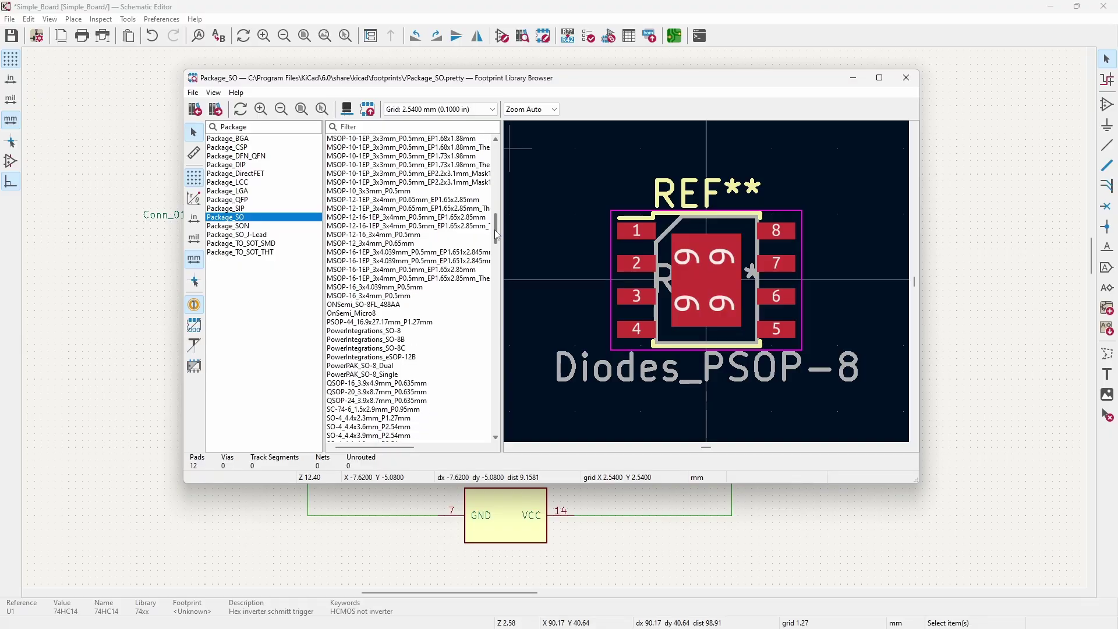
left_click_drag(495, 230, 498, 259)
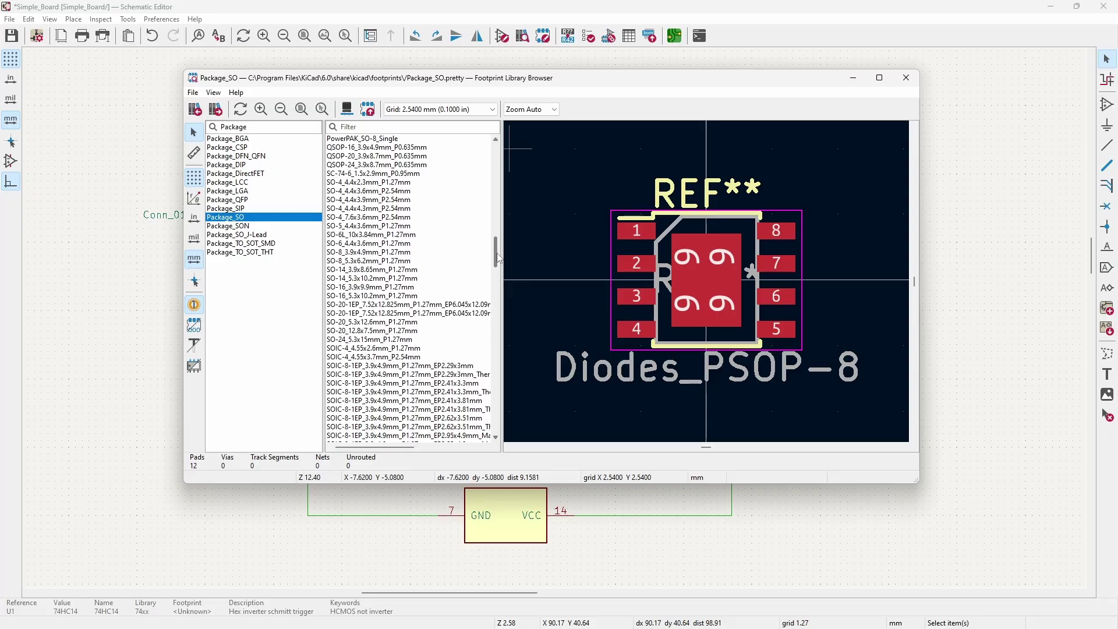
left_click_drag(497, 254, 496, 378)
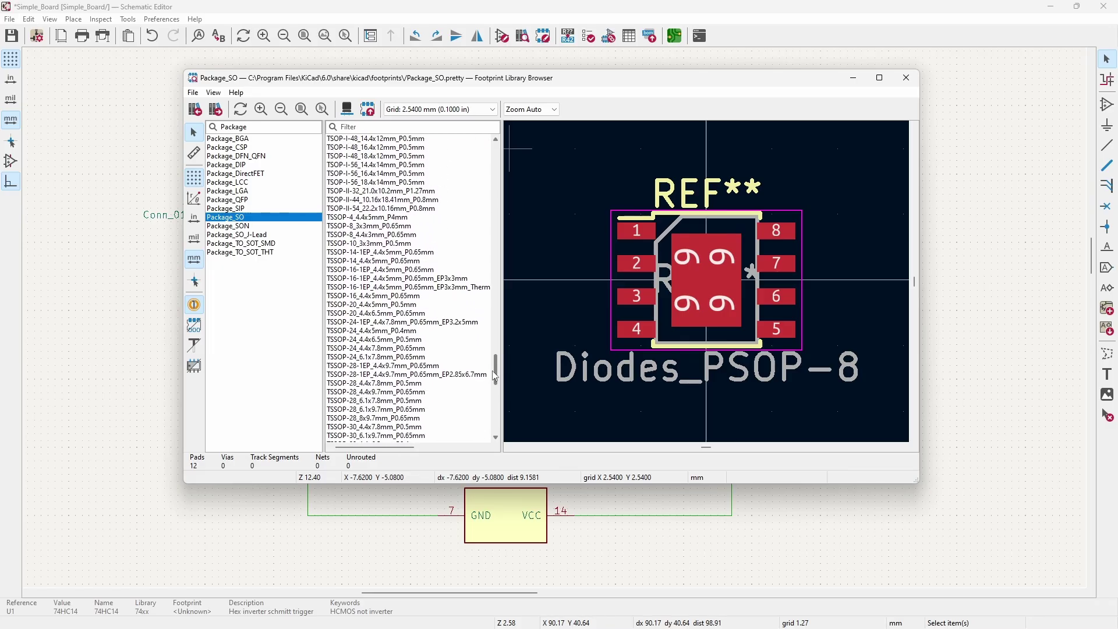
left_click(382, 254)
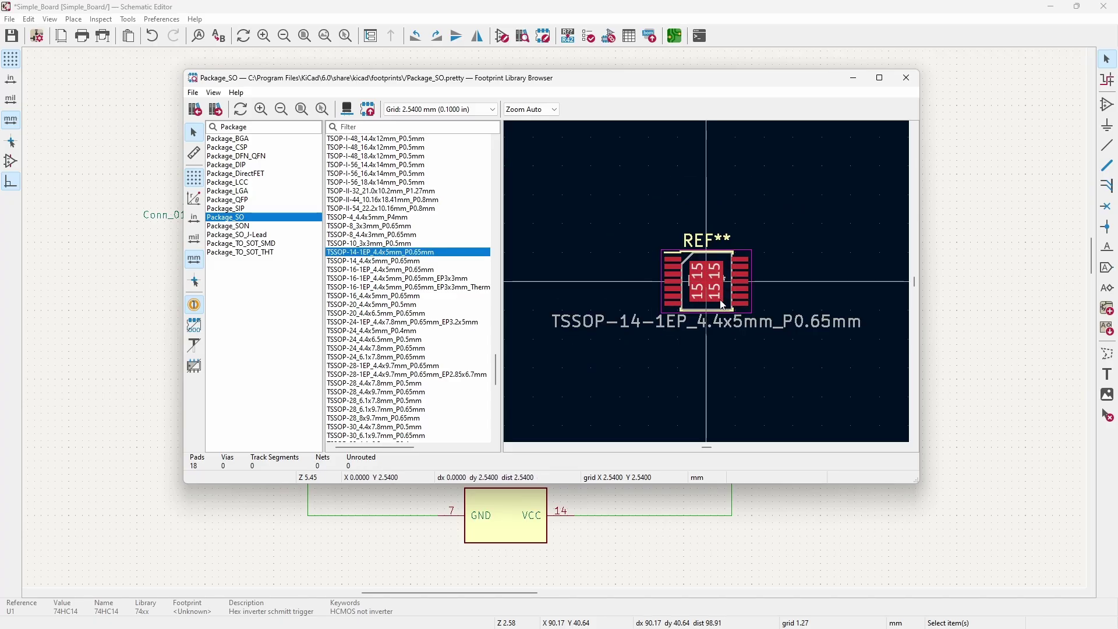
left_click(381, 261)
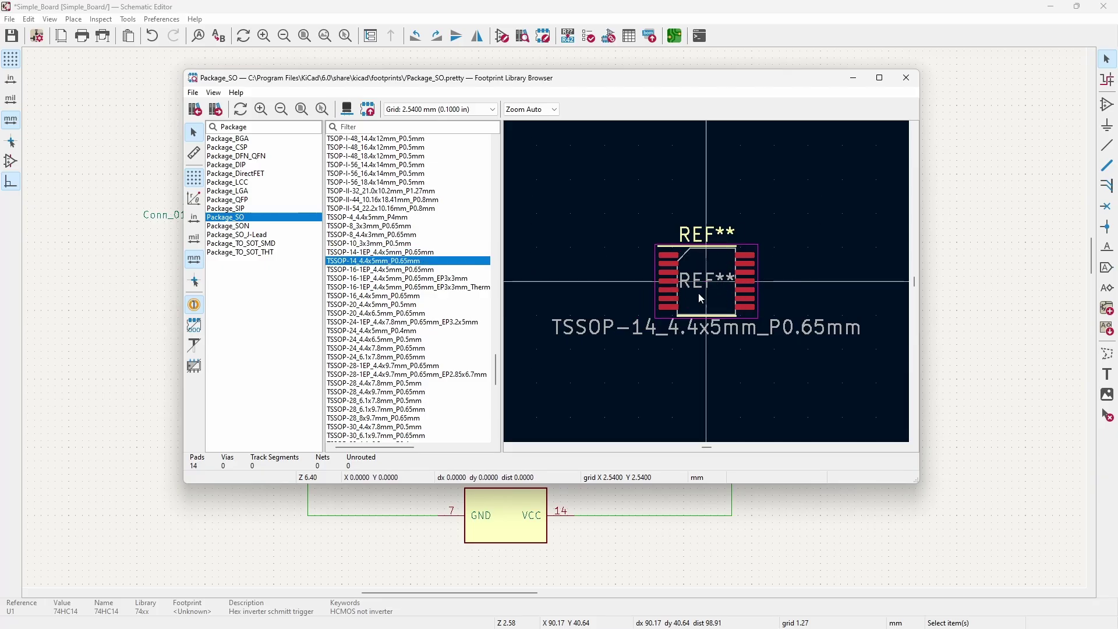
double_click(395, 262)
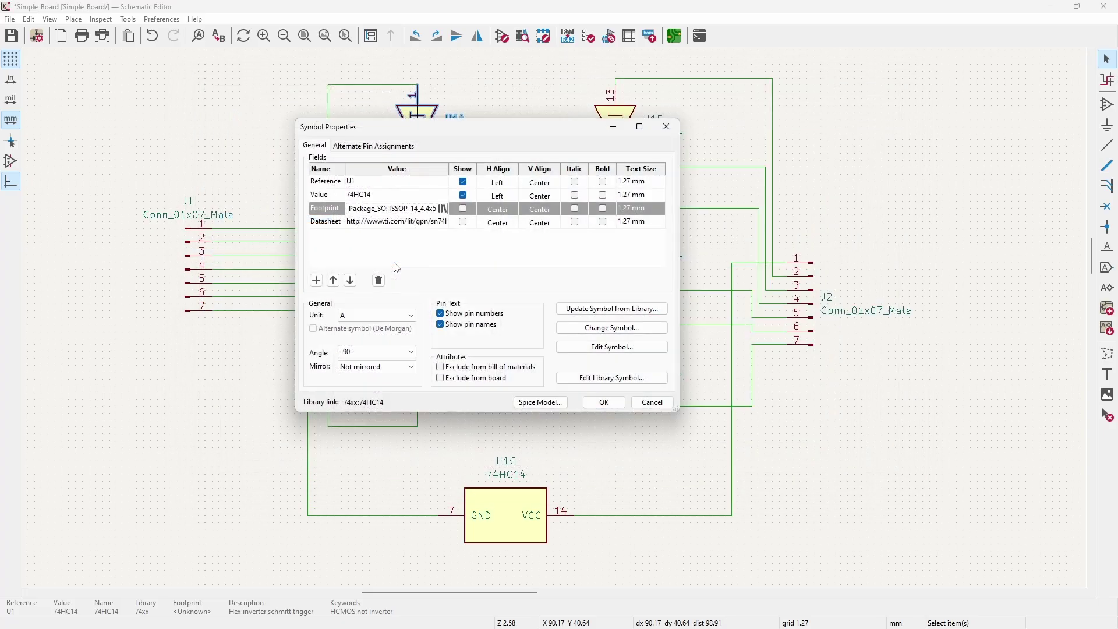
left_click(609, 403)
left_click(537, 368)
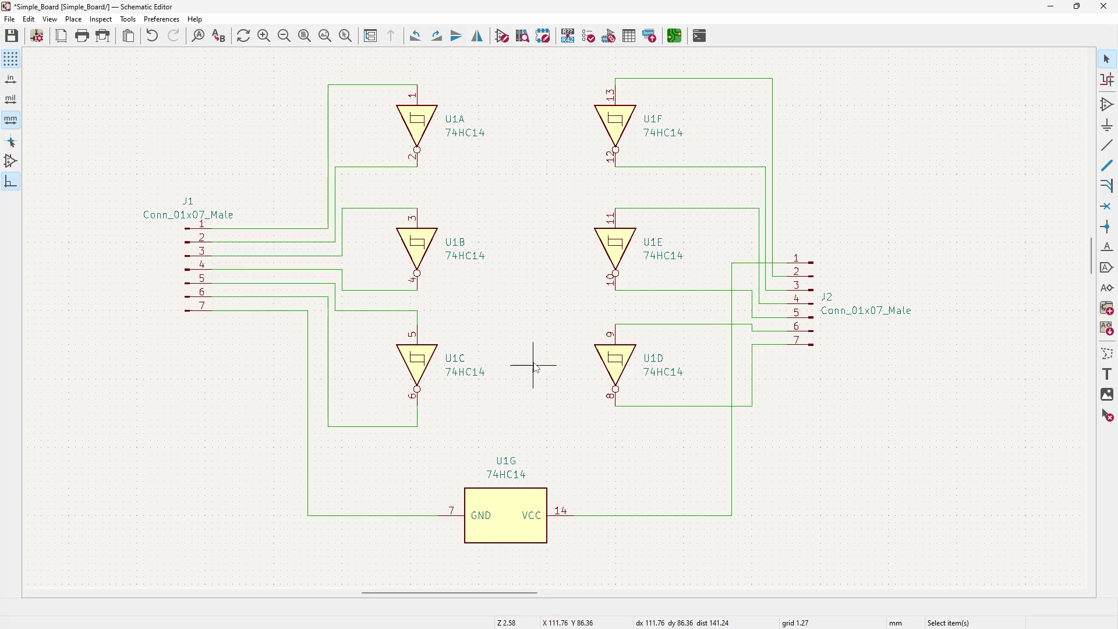
Step: Check the footprint in the symbol properties of inverter U1B, and view its Spice model settings without changing them
double_click(425, 251)
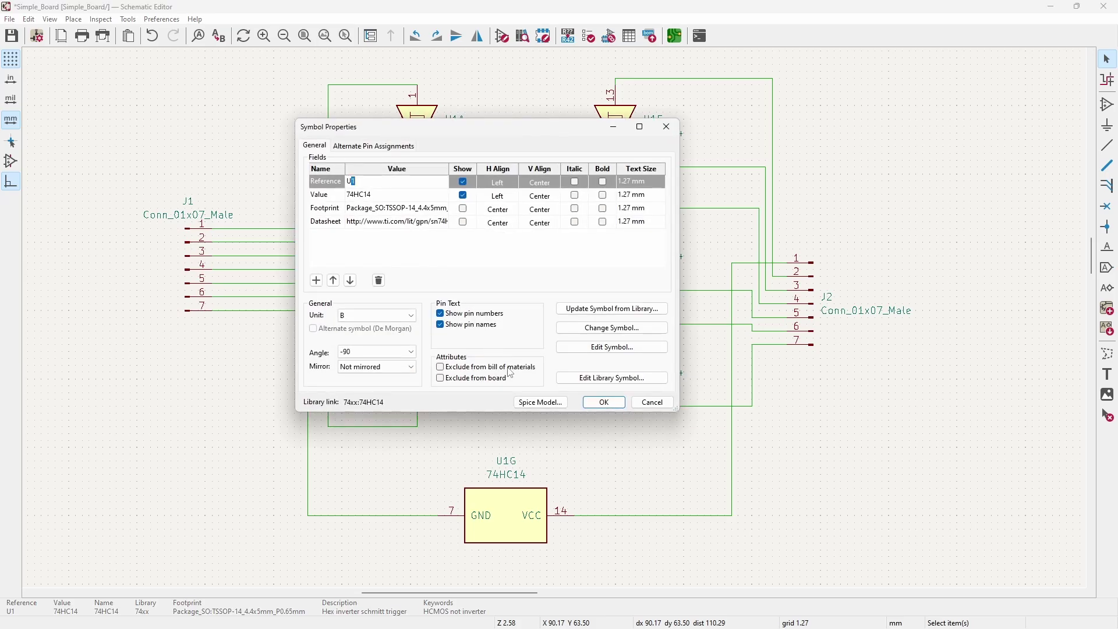
left_click(541, 404)
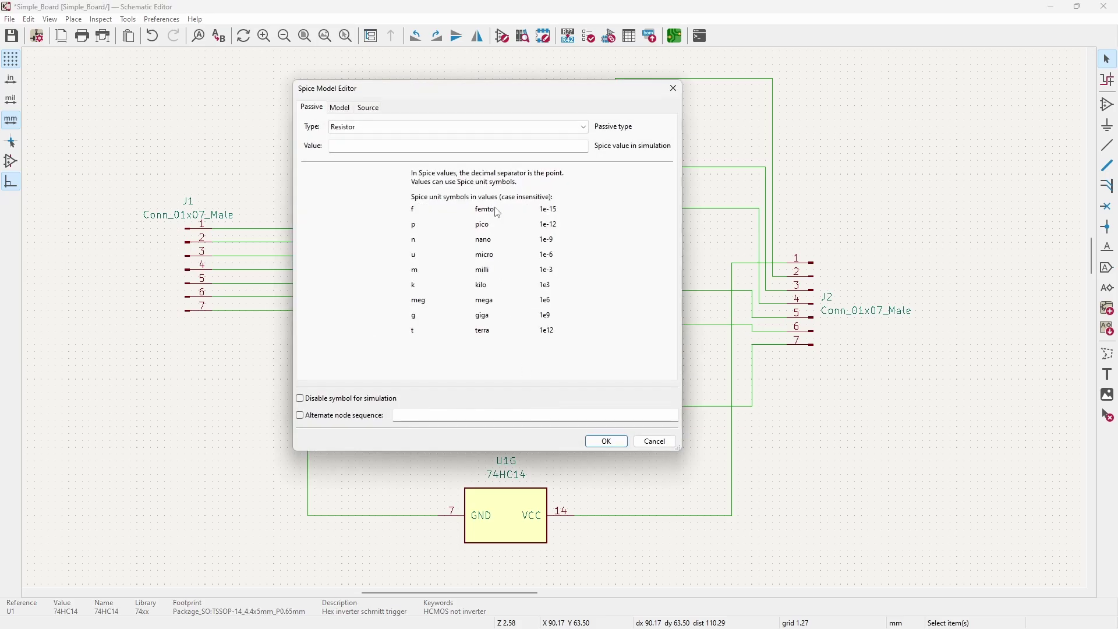
left_click(656, 443)
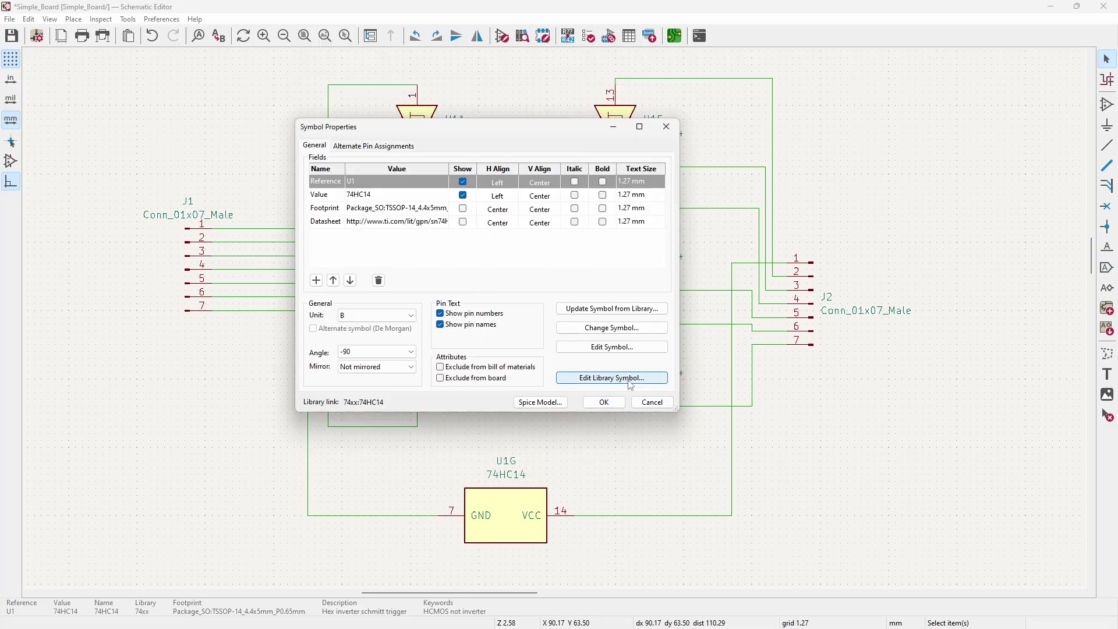
left_click(605, 404)
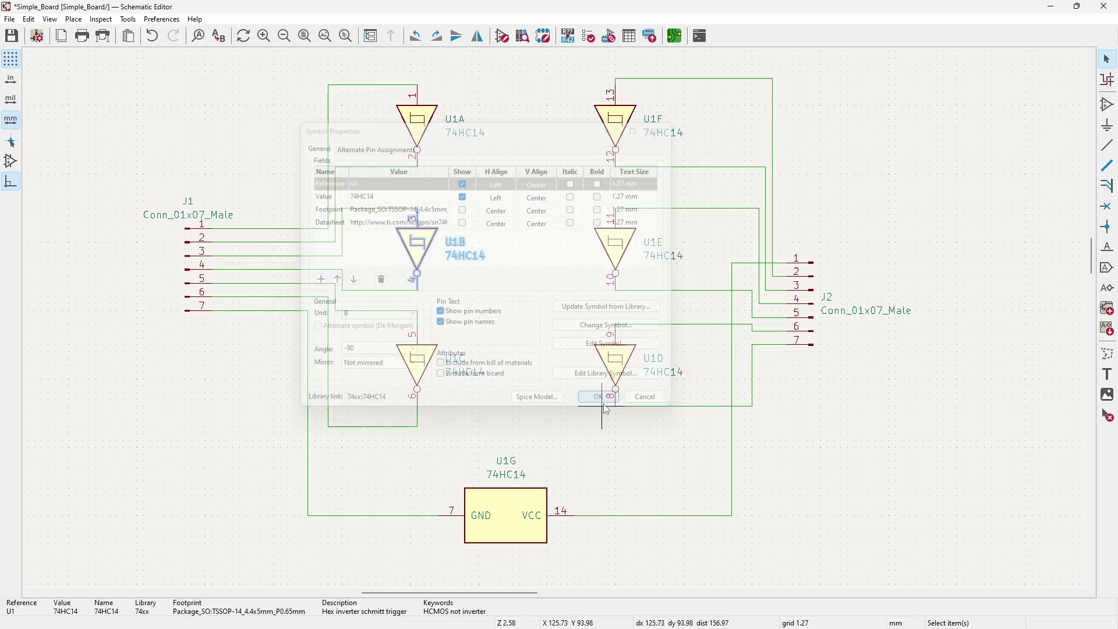
Step: Update the PCB from the schematic, replacing footprints with those specified in the schematic, and go to the PCB Editor
left_click(128, 20)
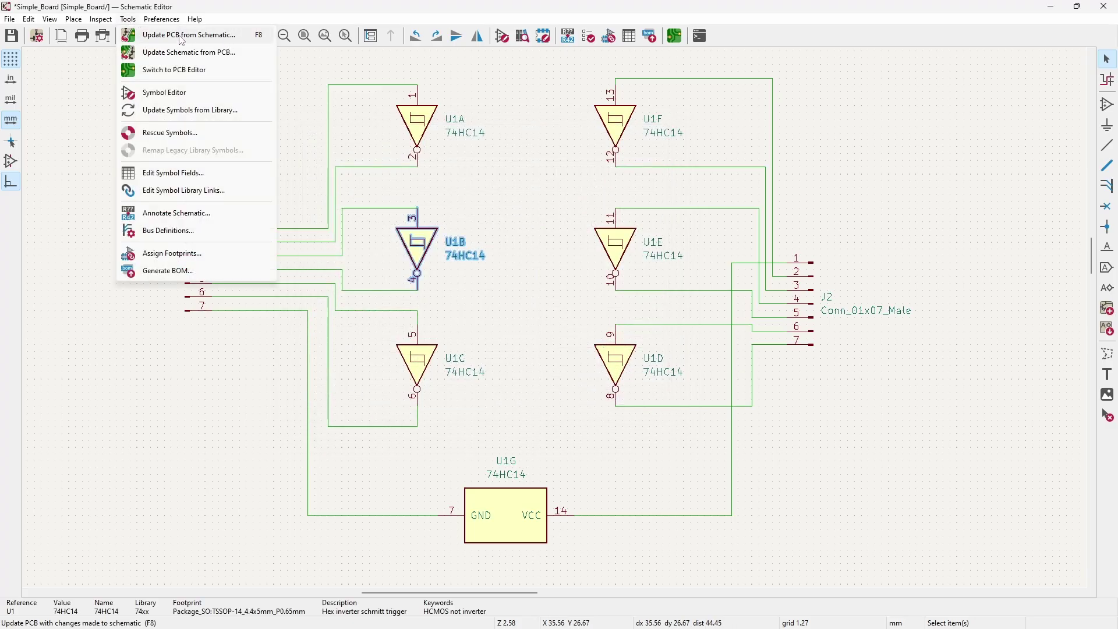
left_click(198, 41)
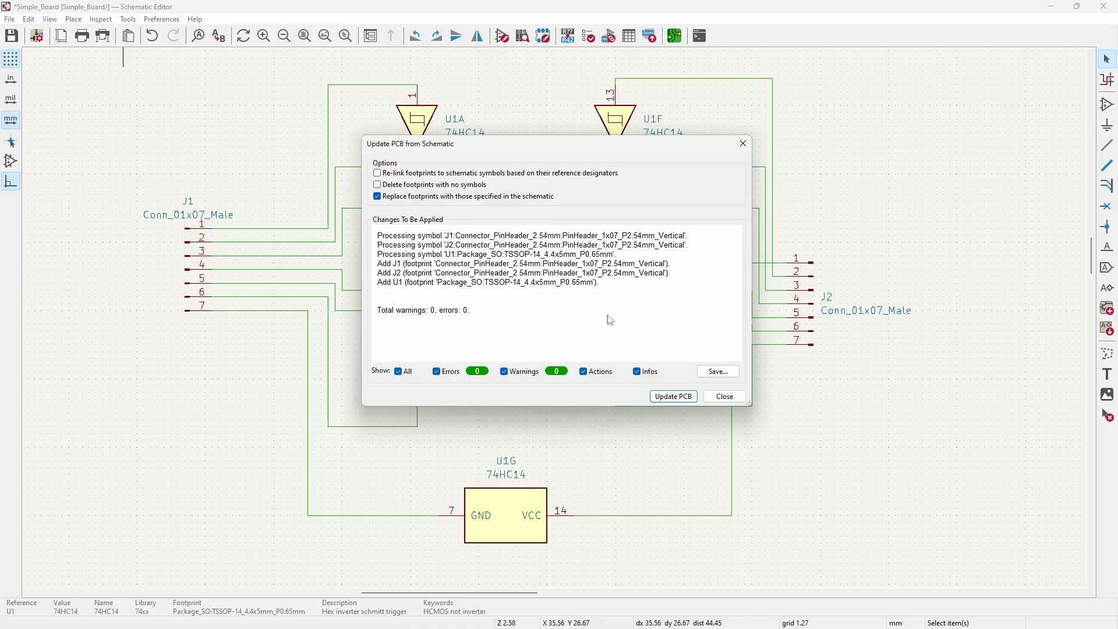
left_click(676, 397)
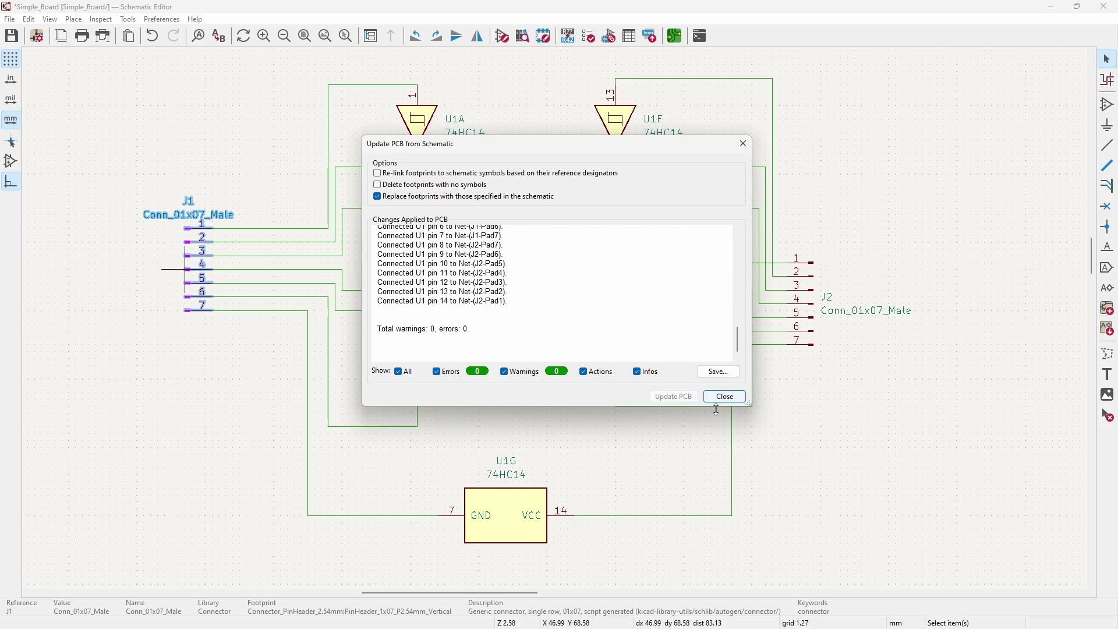
left_click(733, 403)
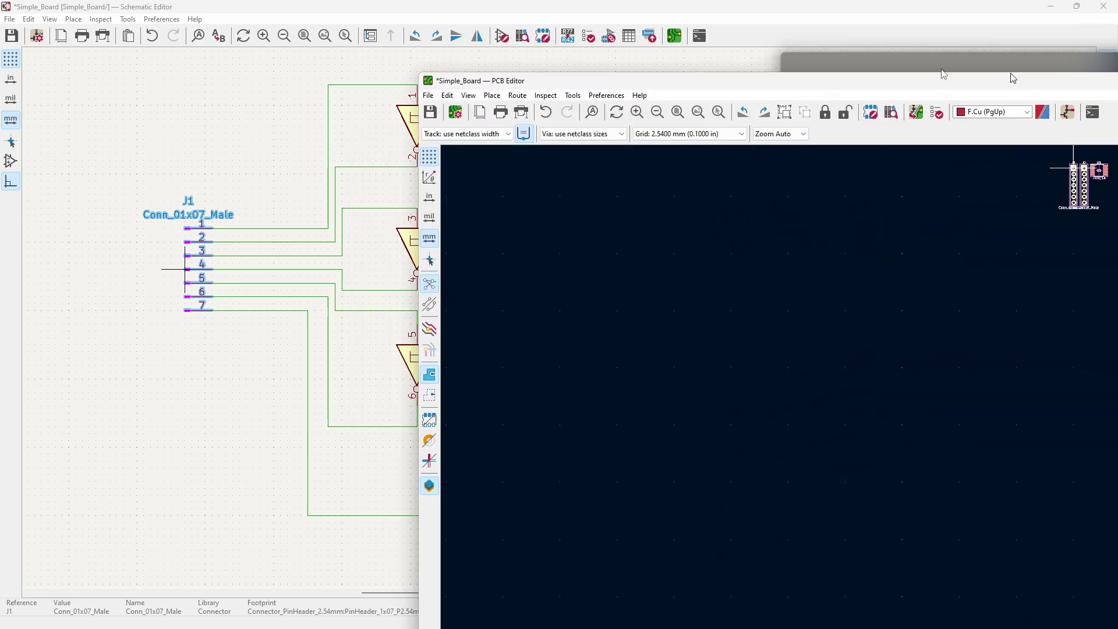
Step: Place the imported footprints J1, J2 and U1 together near the middle of the drawing sheet
scroll(575, 289, "down", 1)
scroll(505, 328, "down", 1)
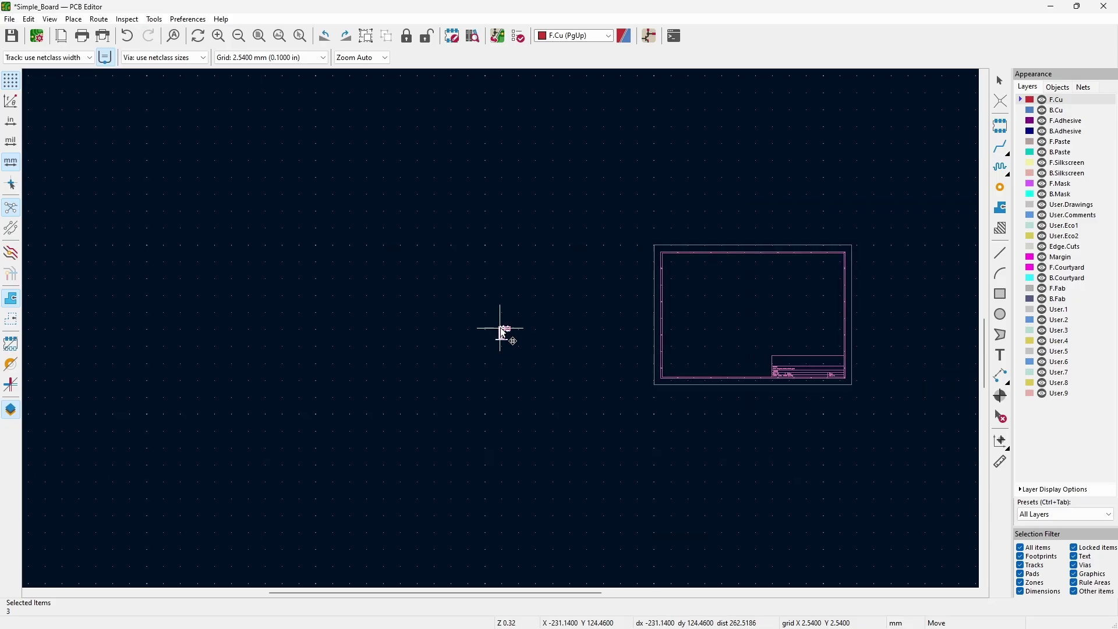
scroll(896, 341, "up", 1)
scroll(297, 326, "up", 1)
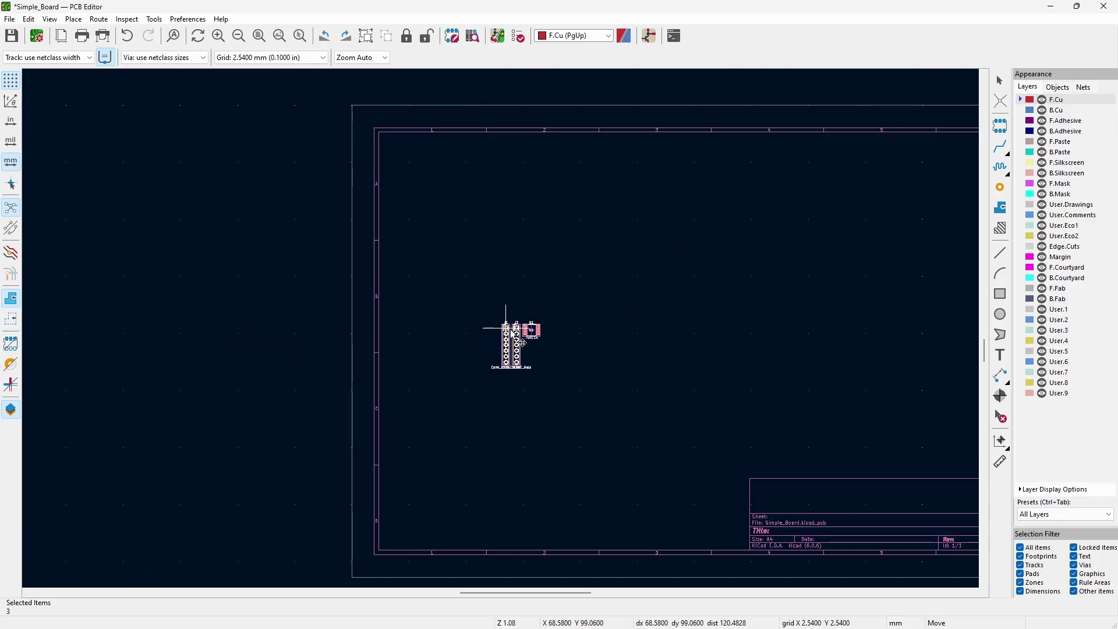
scroll(637, 342, "down", 1)
scroll(562, 338, "up", 1)
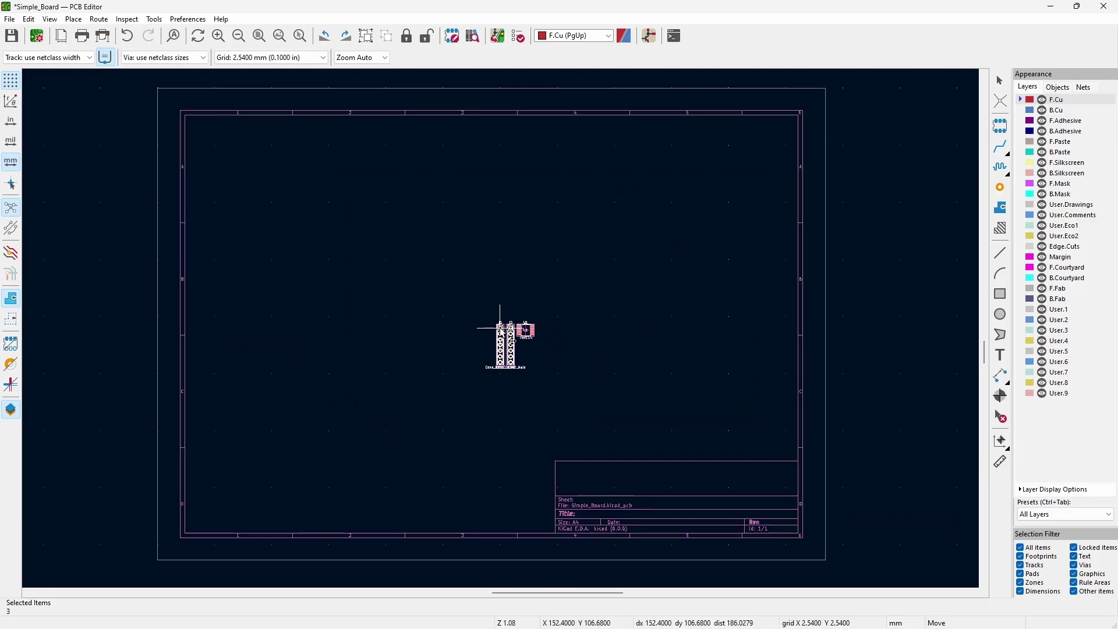
left_click_drag(522, 297, 473, 296)
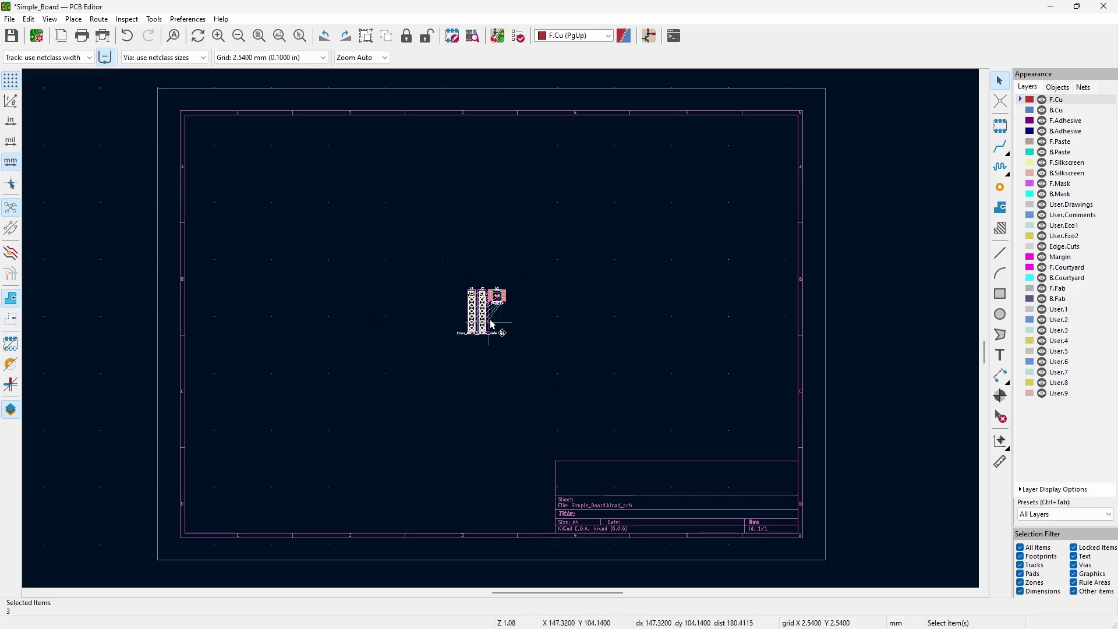
Step: Move footprint U1 well away from connectors J1 and J2, up and to their right
scroll(499, 330, "up", 2)
scroll(500, 330, "up", 6)
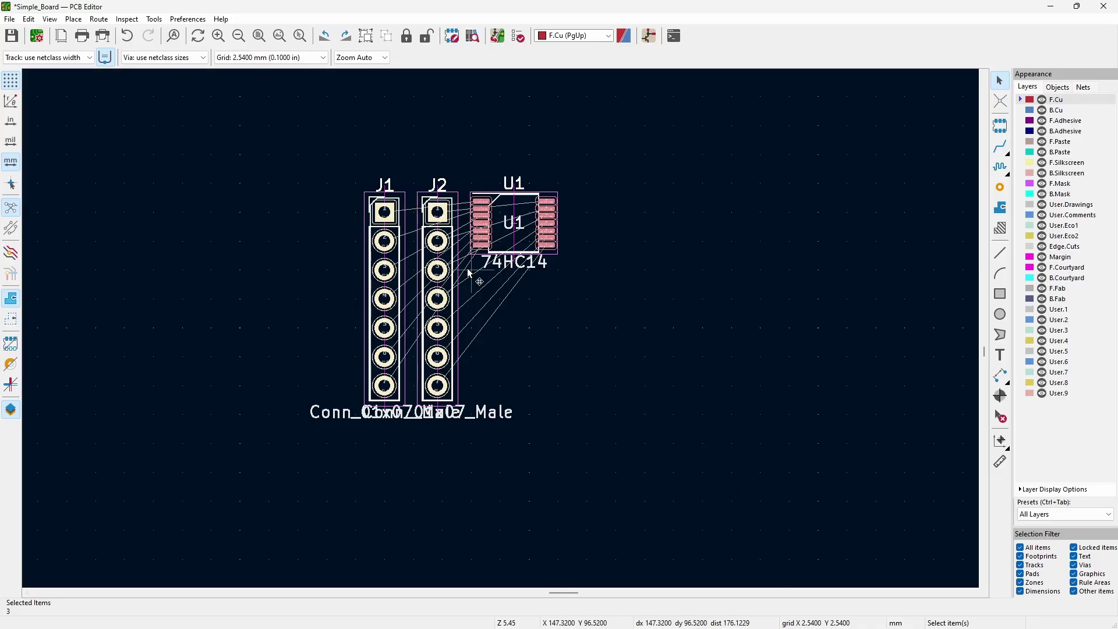
left_click_drag(524, 226, 776, 149)
left_click(380, 233)
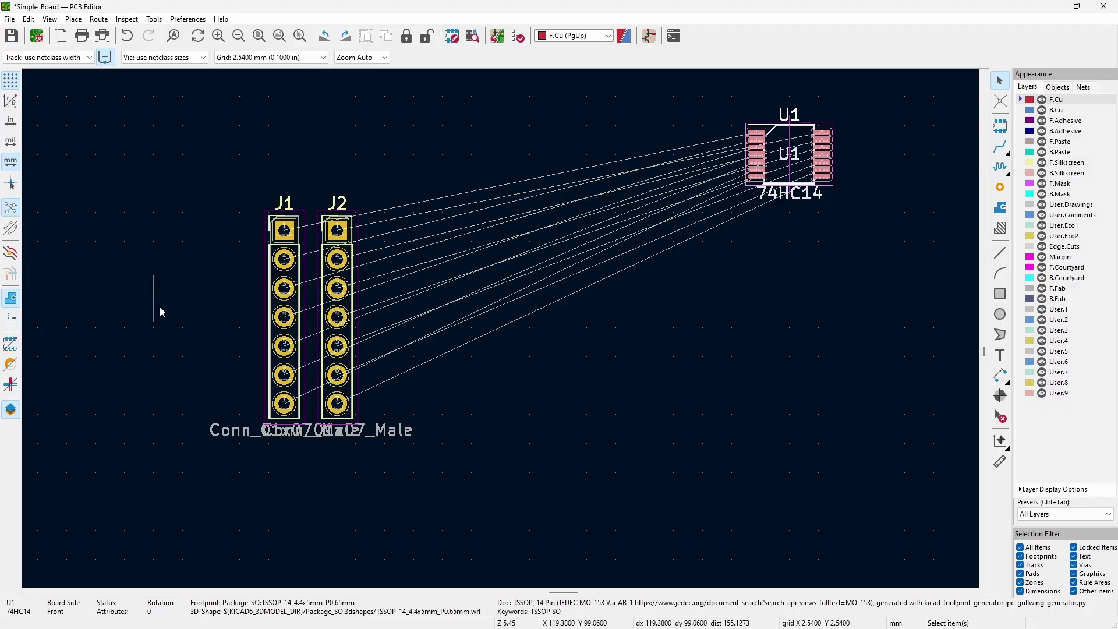
Step: Move connector J2 slightly closer to J1, and shift J1 a little down and to the left
left_click(339, 277)
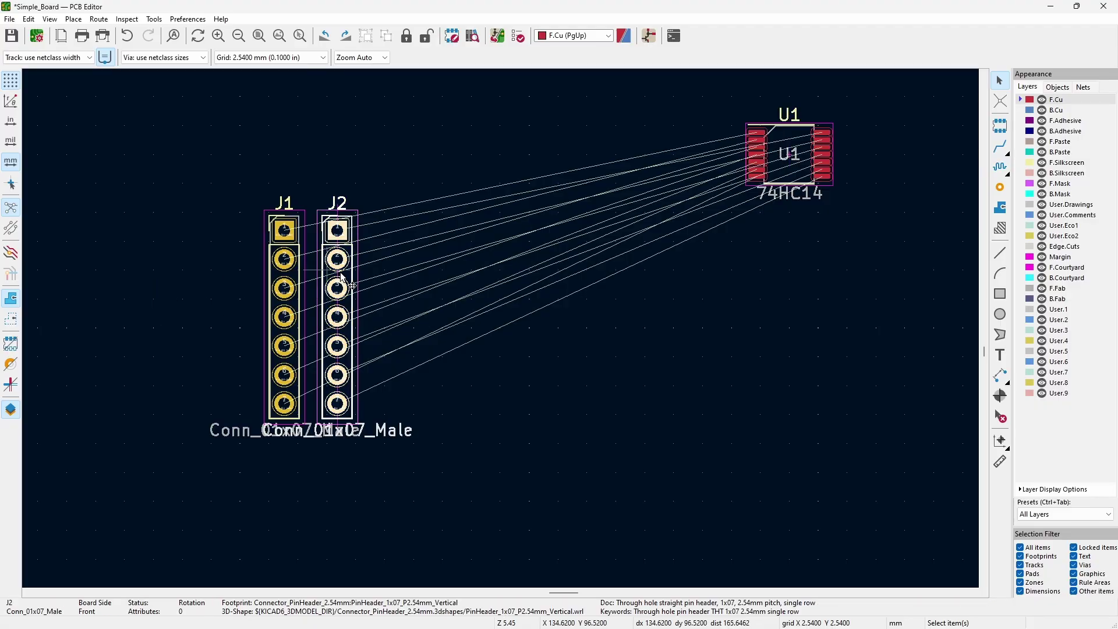
key("m")
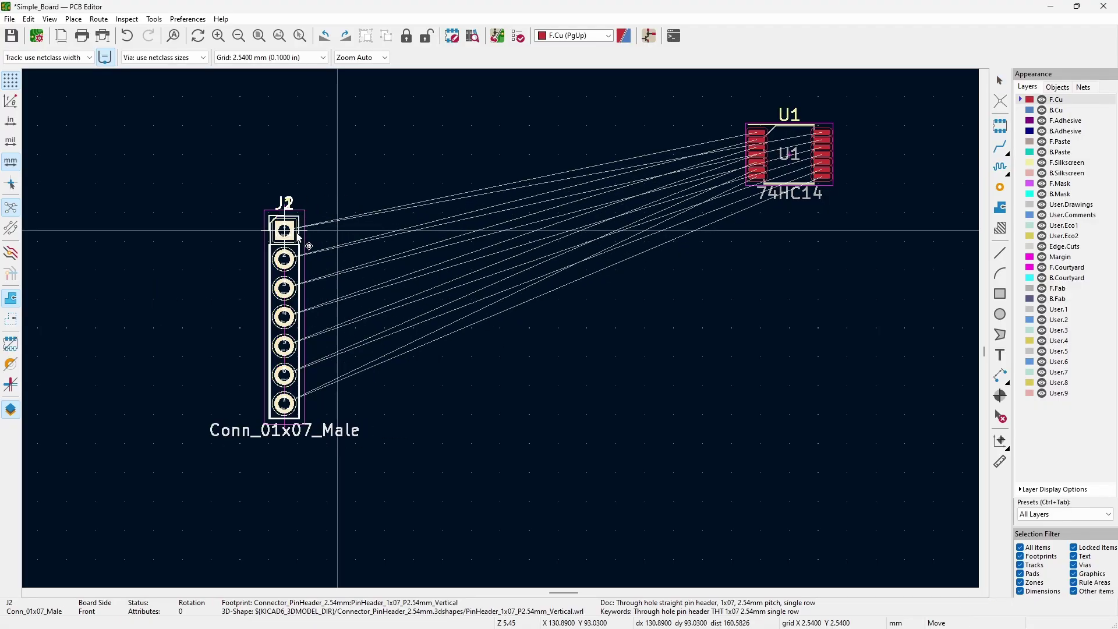
key("Escape")
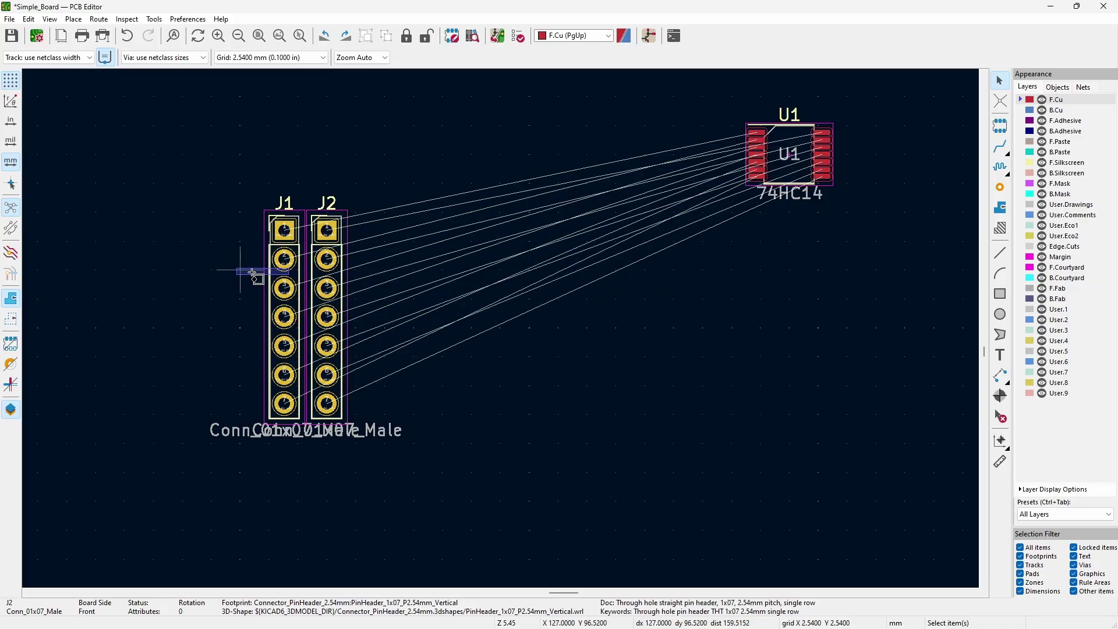
left_click(279, 265)
key("m")
key("Escape")
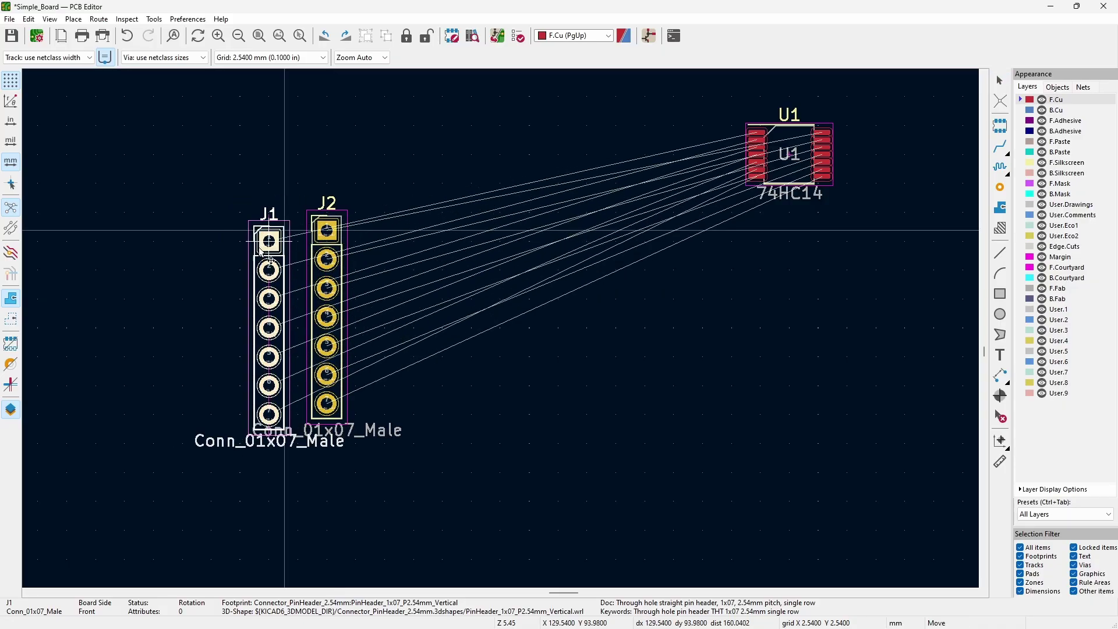
left_click(331, 238)
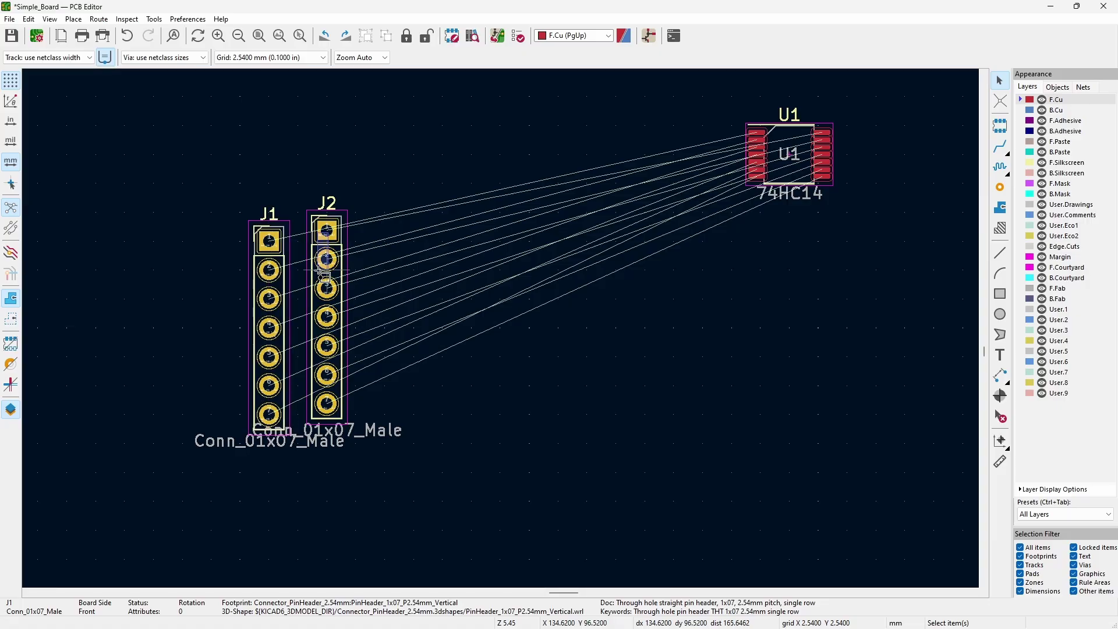
Step: Move connector J2 level with J1, with about 7.6 mm between their pin columns
left_click(329, 236)
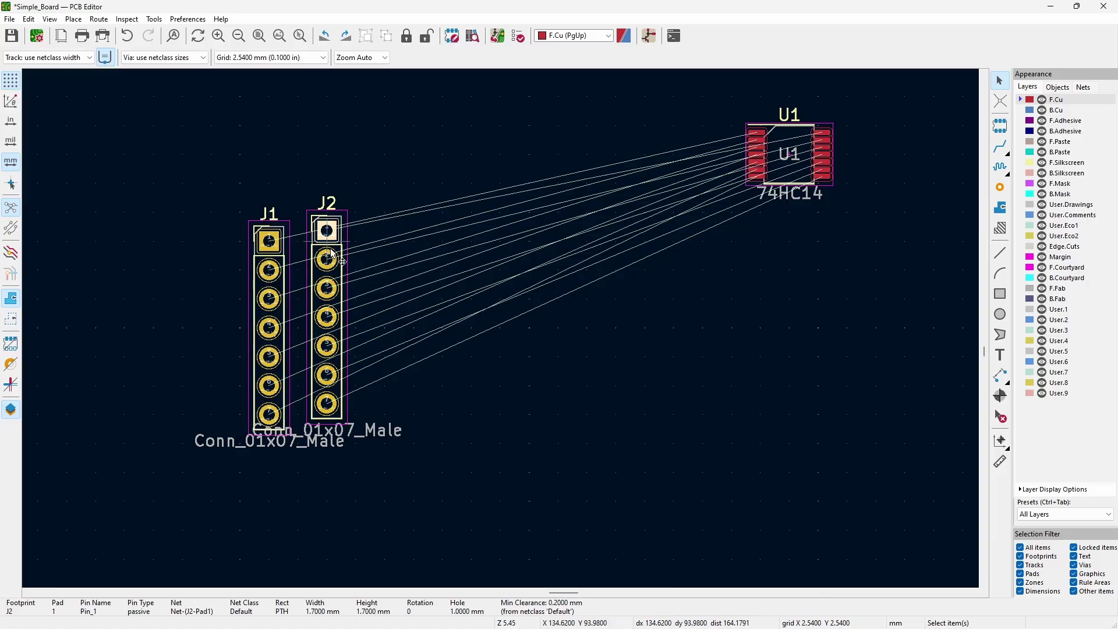
key("m")
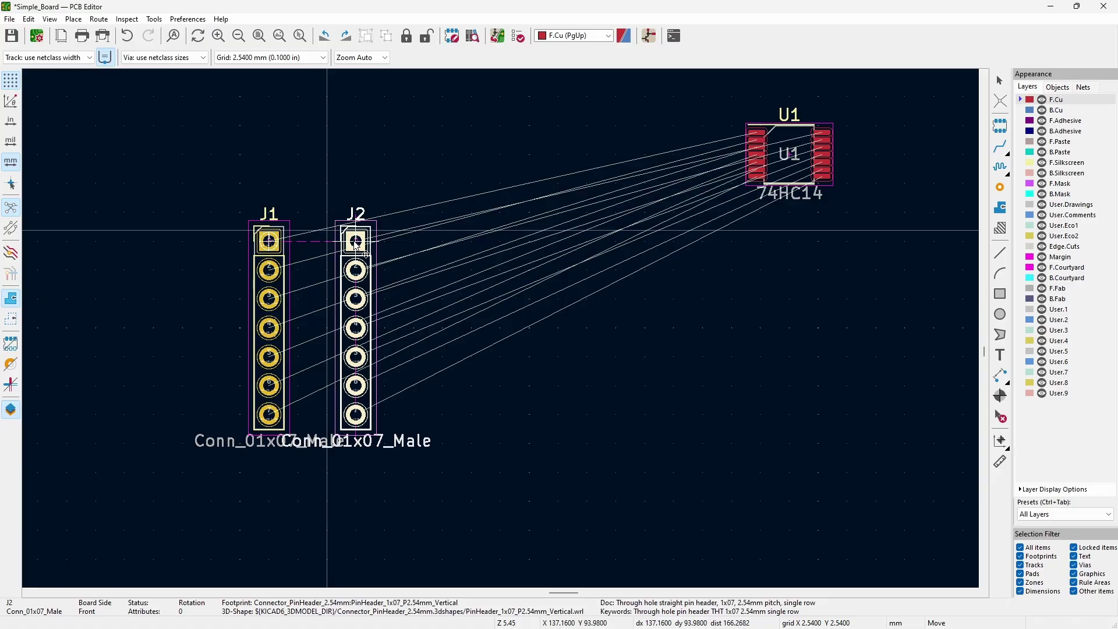
left_click(357, 245)
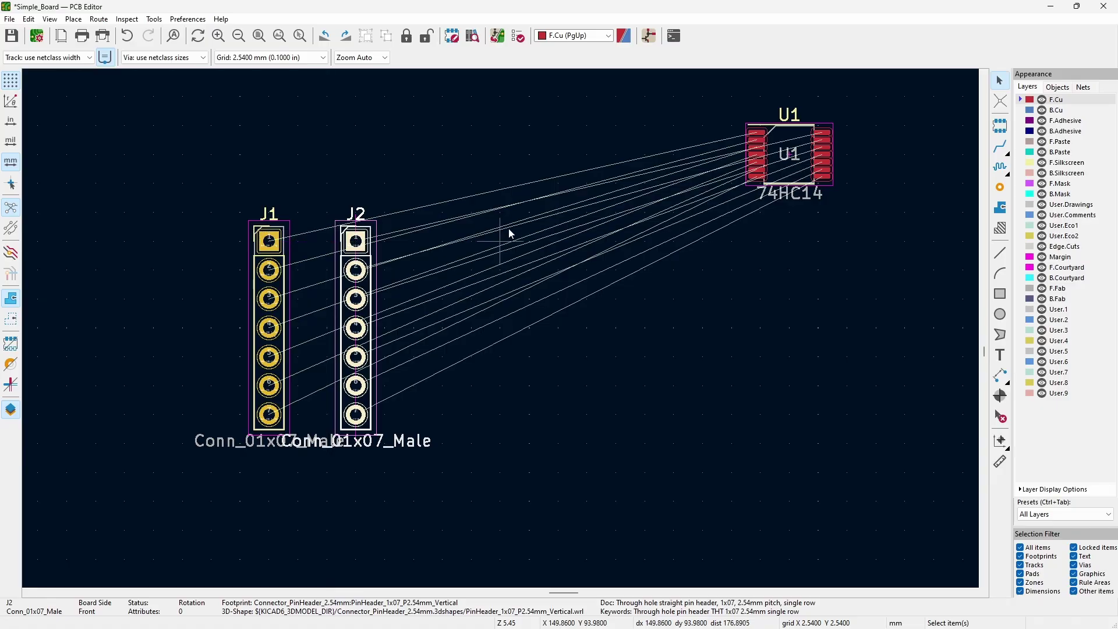
Step: Bring footprint U1 closer to the connectors, parking it just above and to the right of J2
left_click_drag(695, 100, 927, 234)
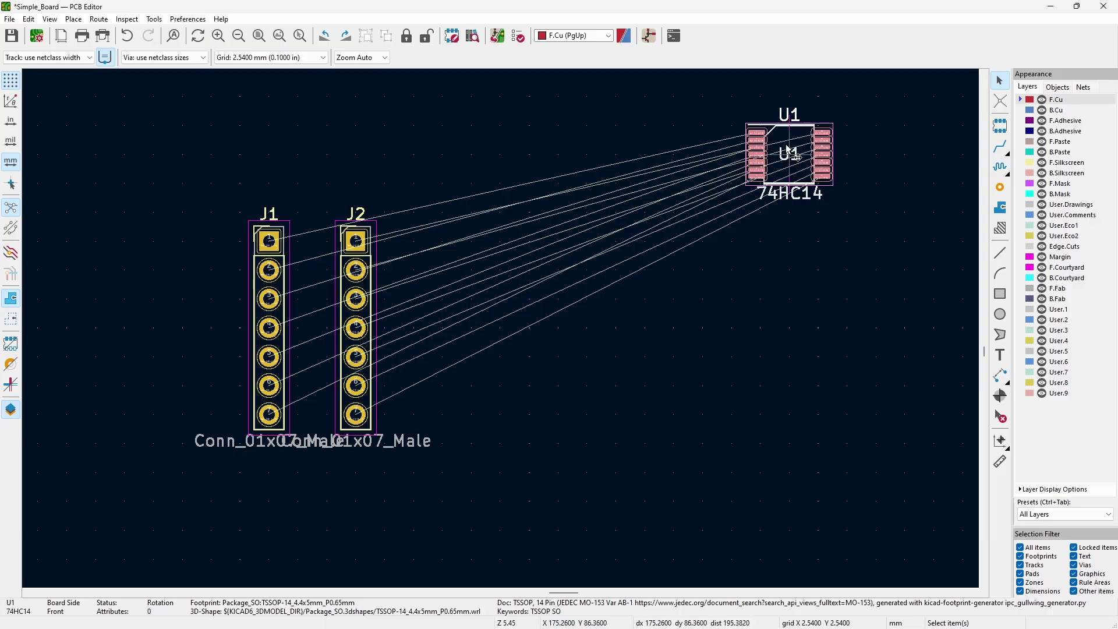
key("m")
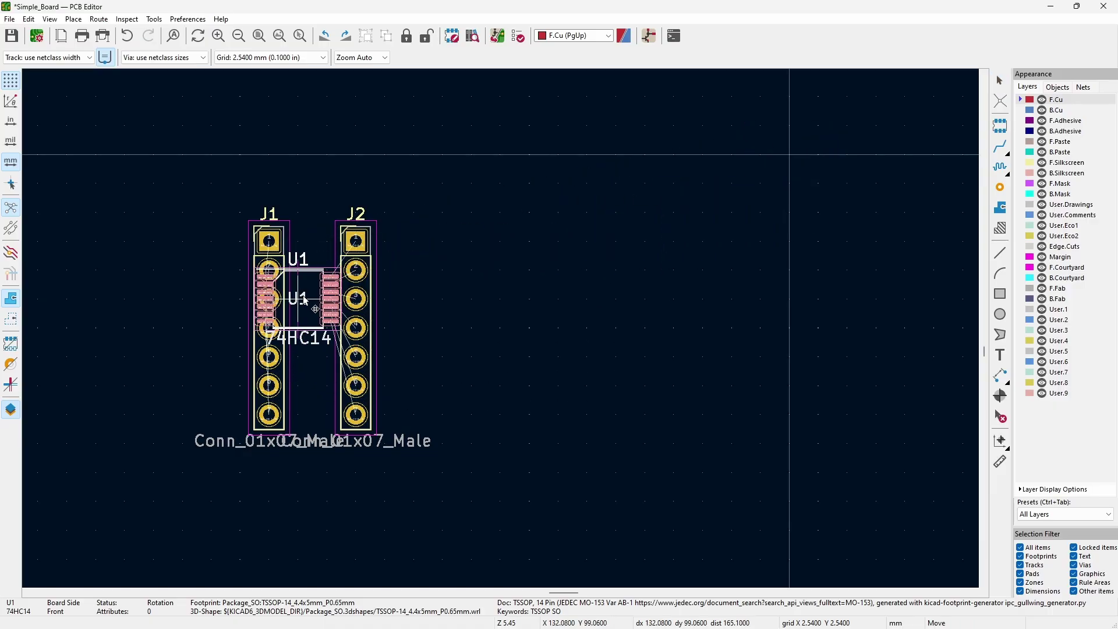
left_click(472, 155)
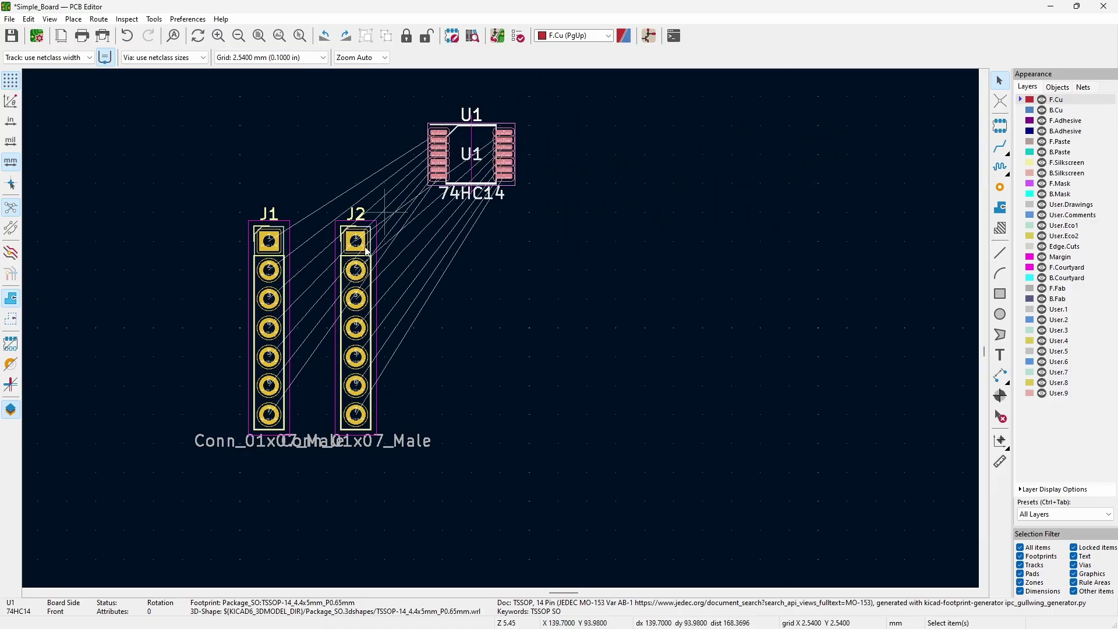
Step: Shift connector J2 horizontally to about 12.7 mm from J1, and move footprint U1 into the gap between them
left_click(357, 315)
key("m")
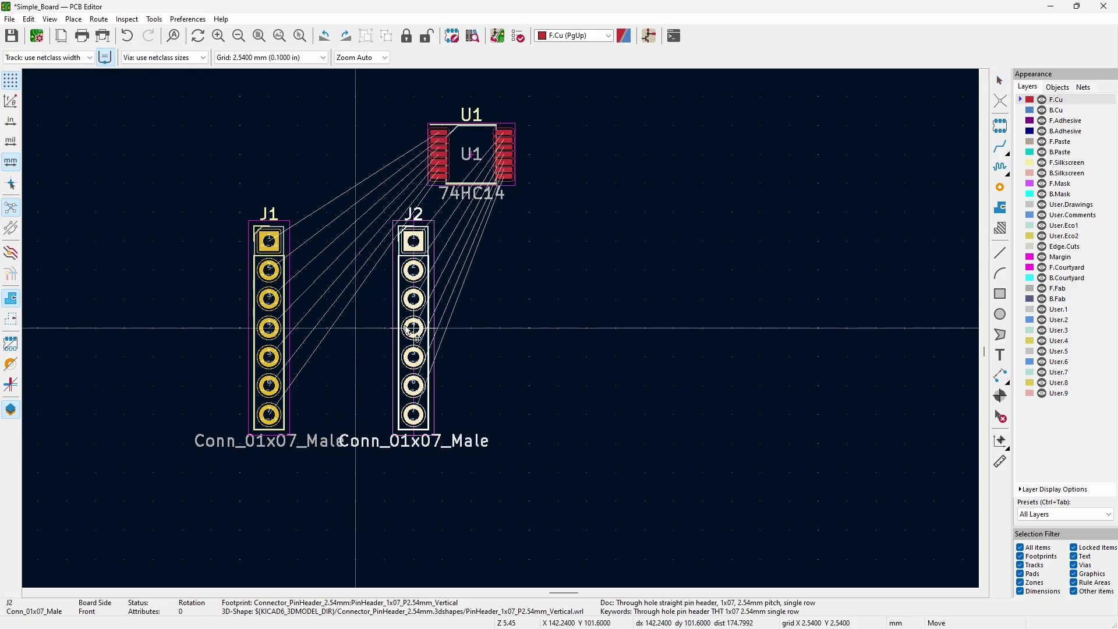
left_click(414, 329)
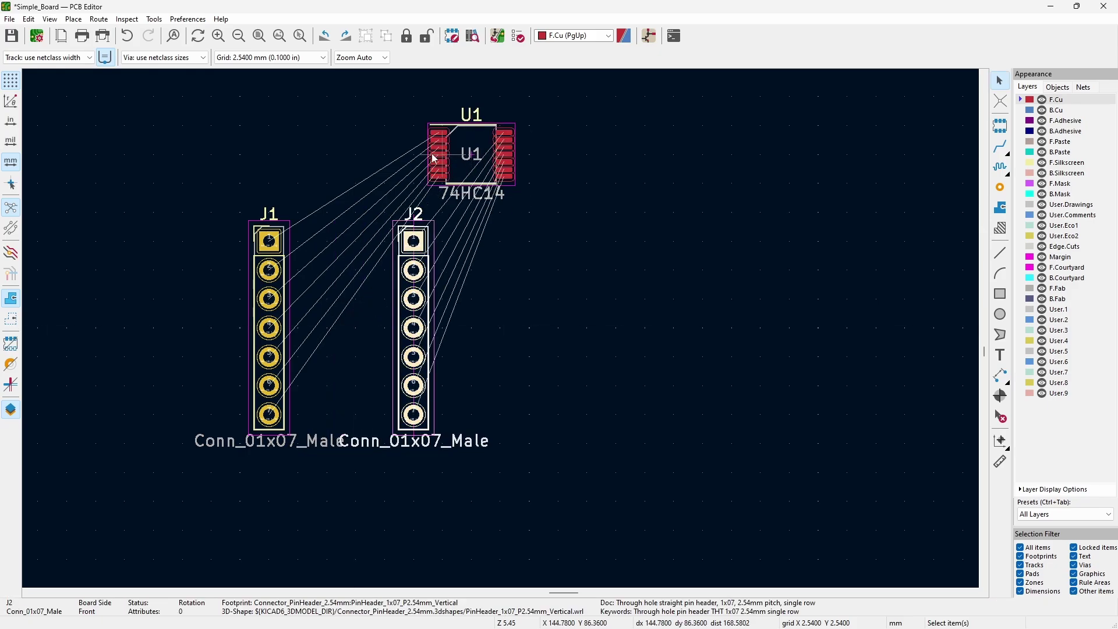
left_click_drag(380, 102, 516, 205, "shift")
left_click_drag(472, 153, 340, 334)
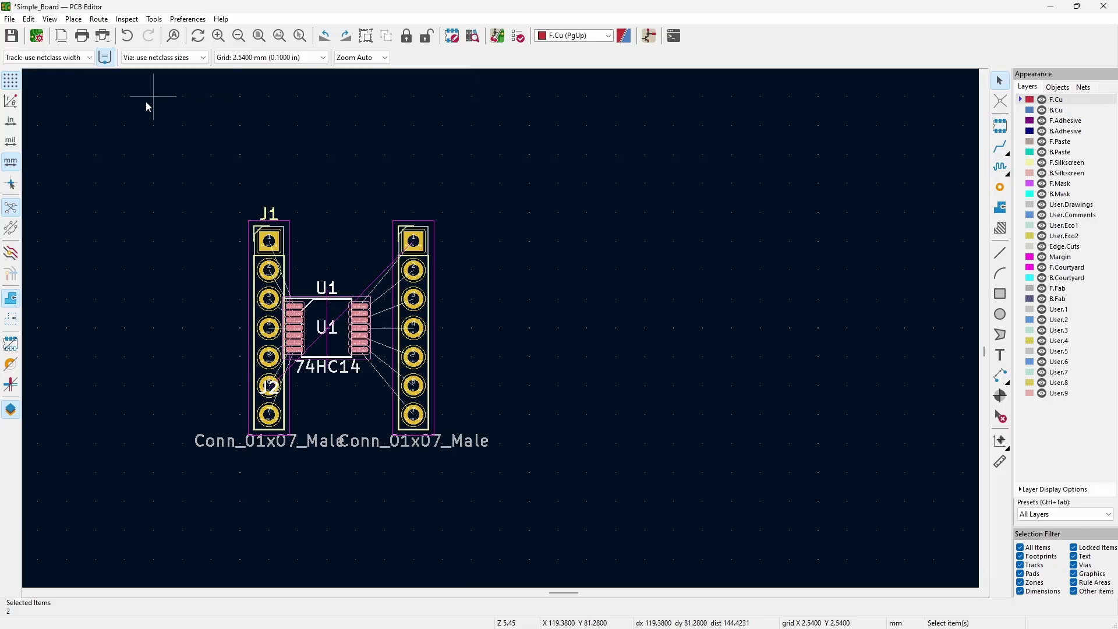
Step: Set fast-switching Grid 2 to 0.6350 mm (0.0250 in) in the grid settings
left_click(48, 21)
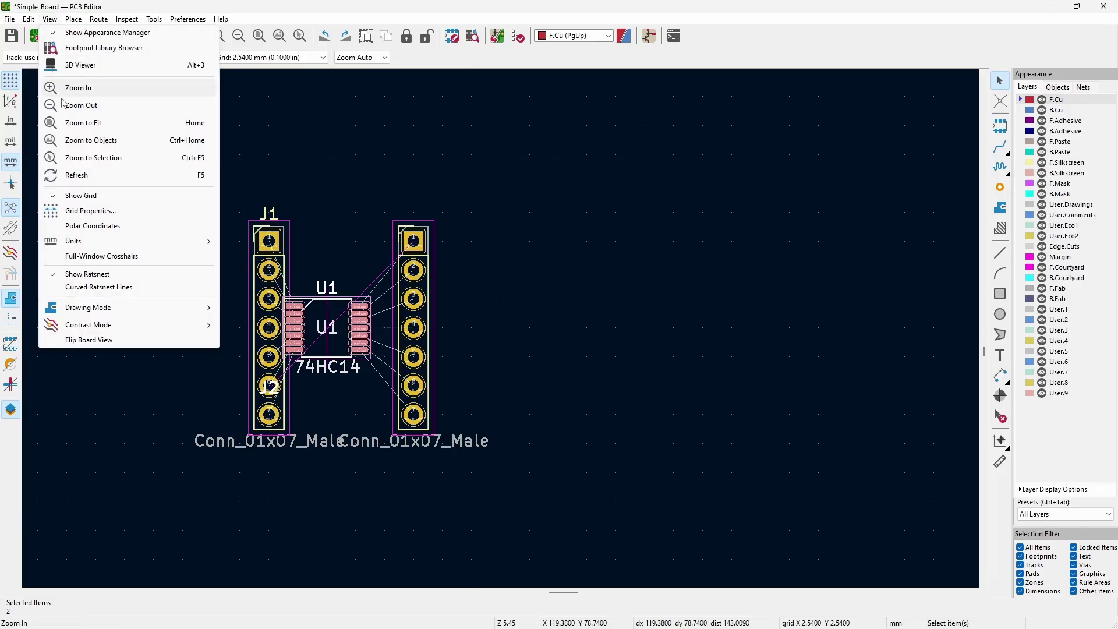
left_click(91, 211)
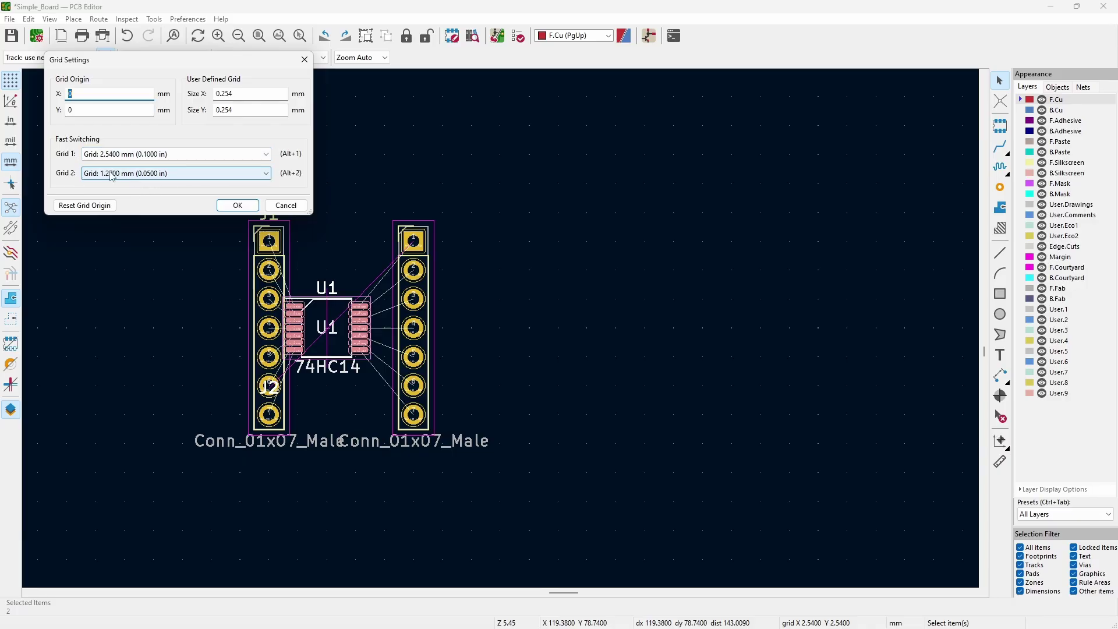
left_click(266, 174)
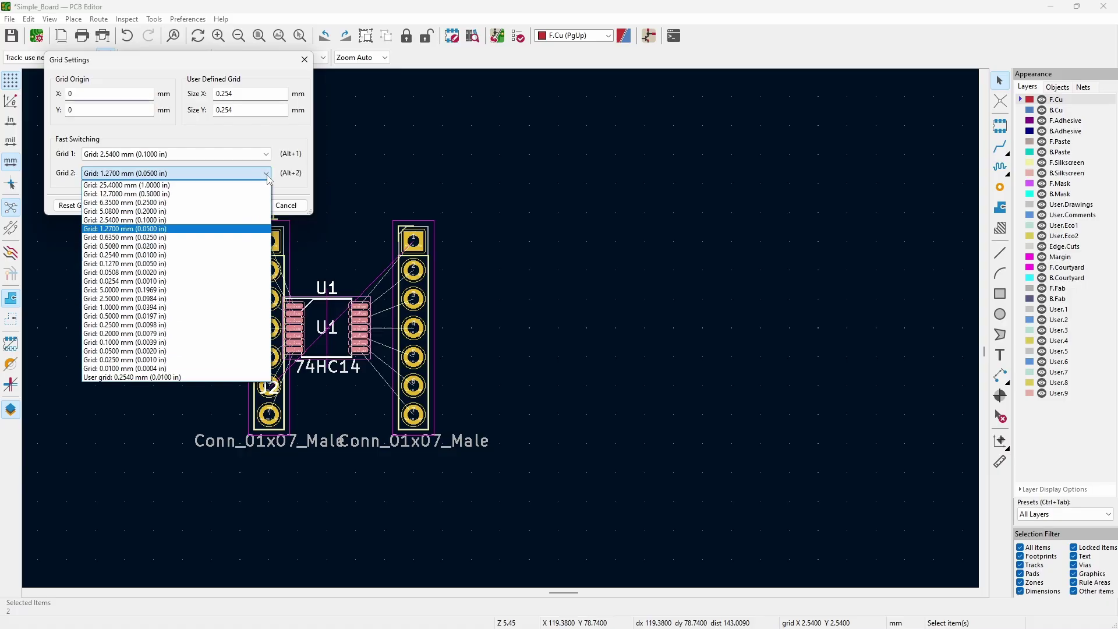
left_click(166, 240)
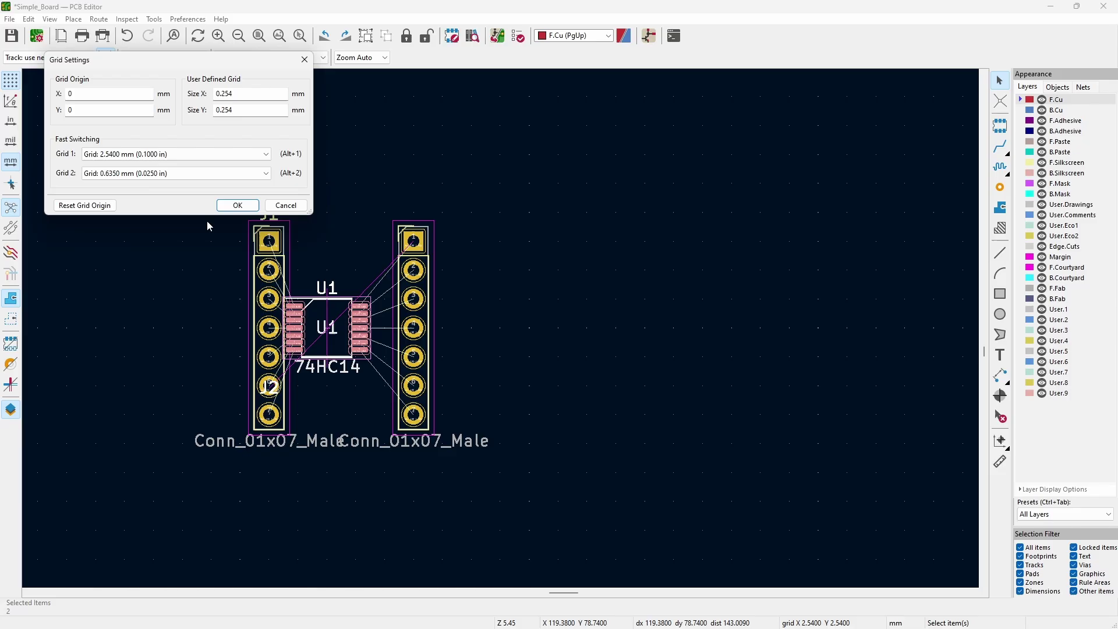
left_click(239, 205)
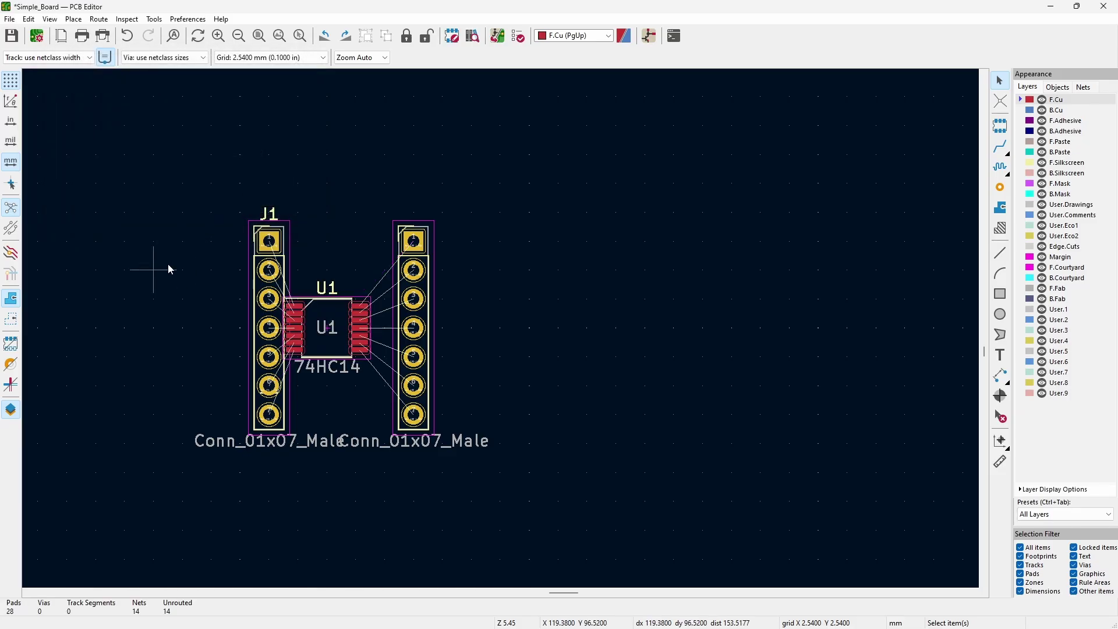
Step: Switch to the 0.6350 mm grid and move footprint U1 to the midpoint between J1 and J2
key("alt+2")
left_click(332, 323)
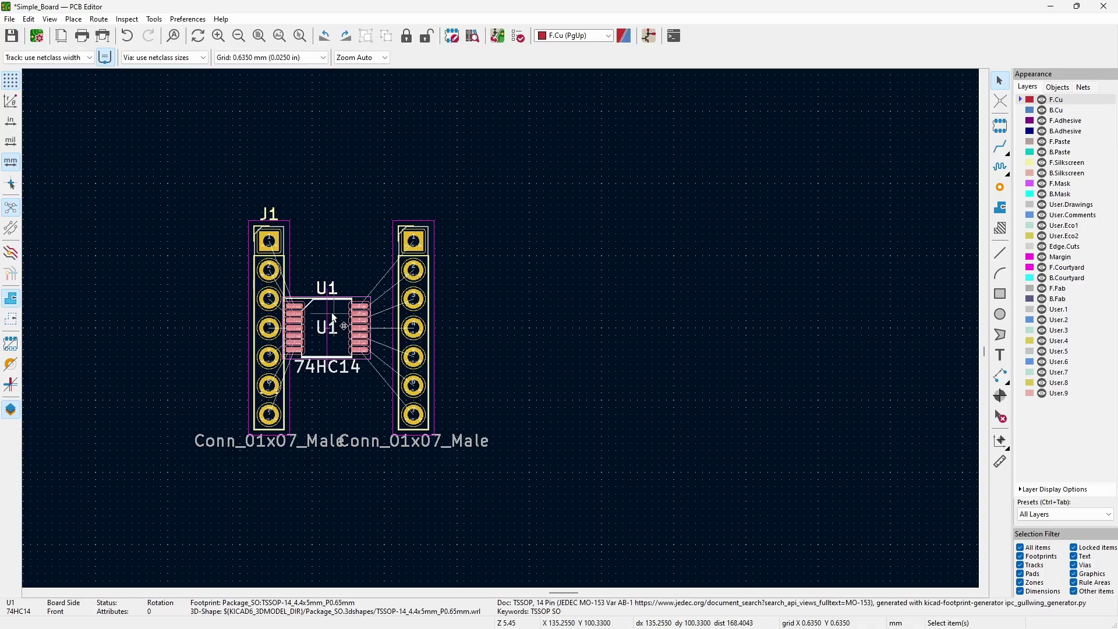
key("m")
left_click(344, 334)
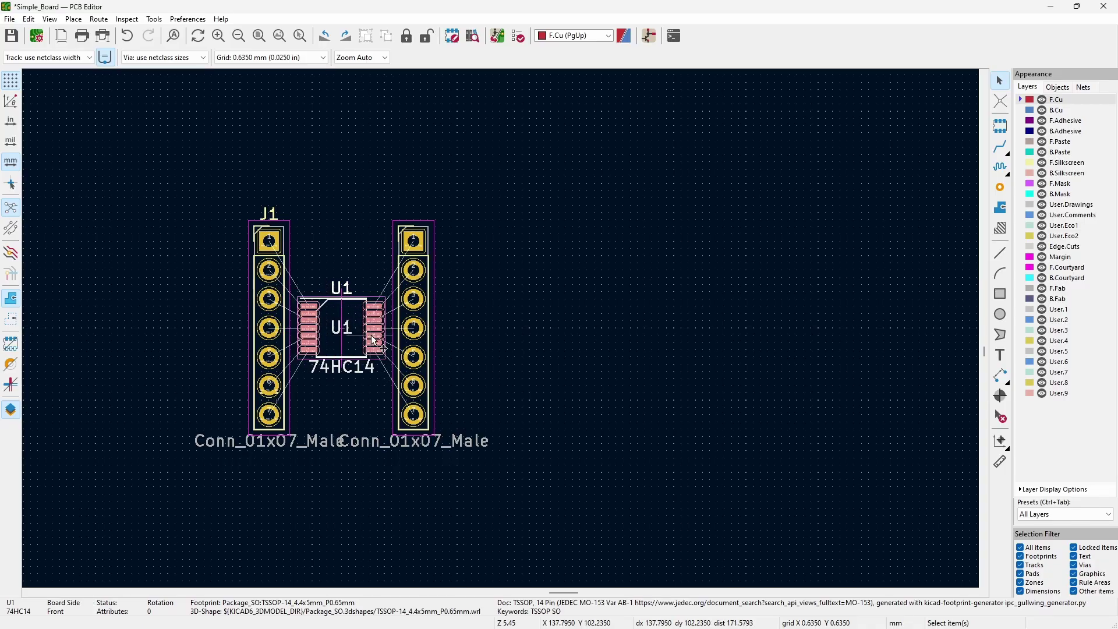
scroll(341, 345, "up", 2)
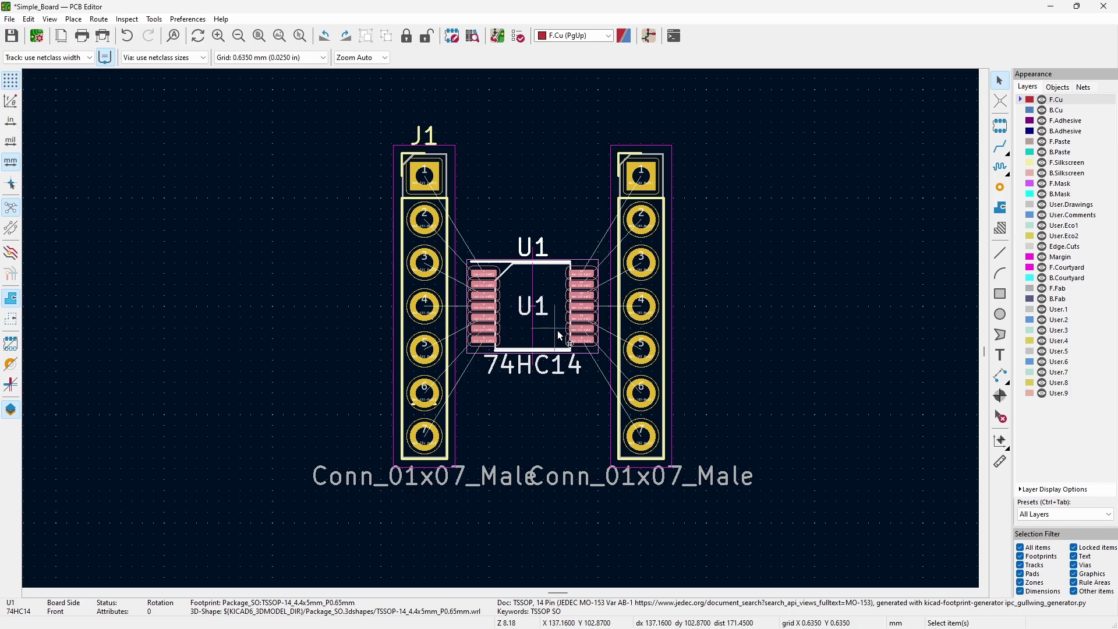
scroll(477, 340, "up", 2)
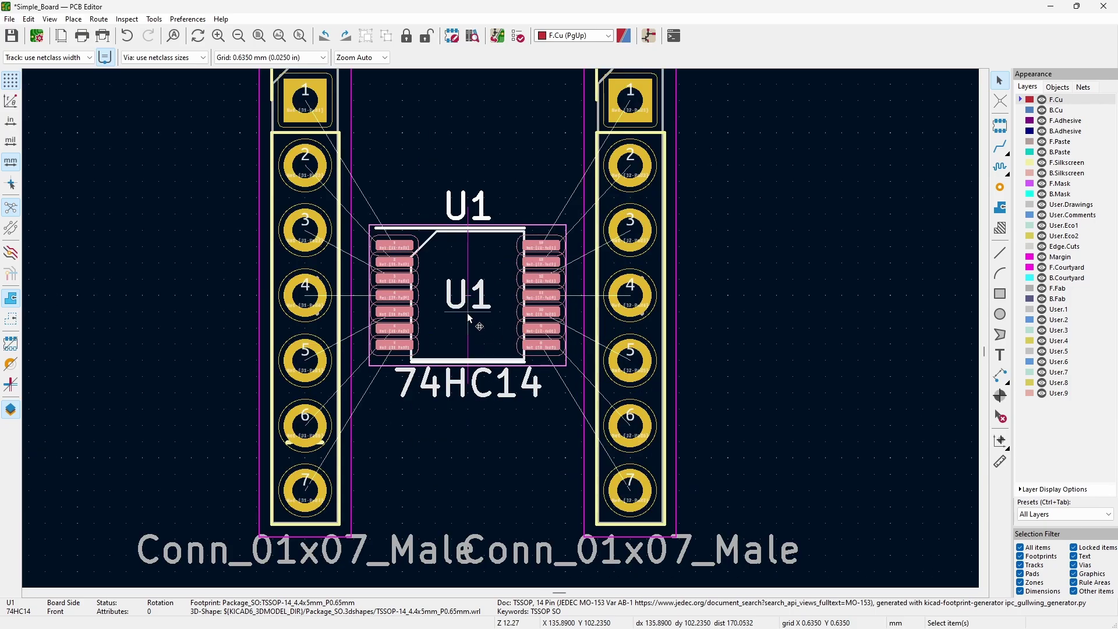
scroll(498, 327, "down", 2)
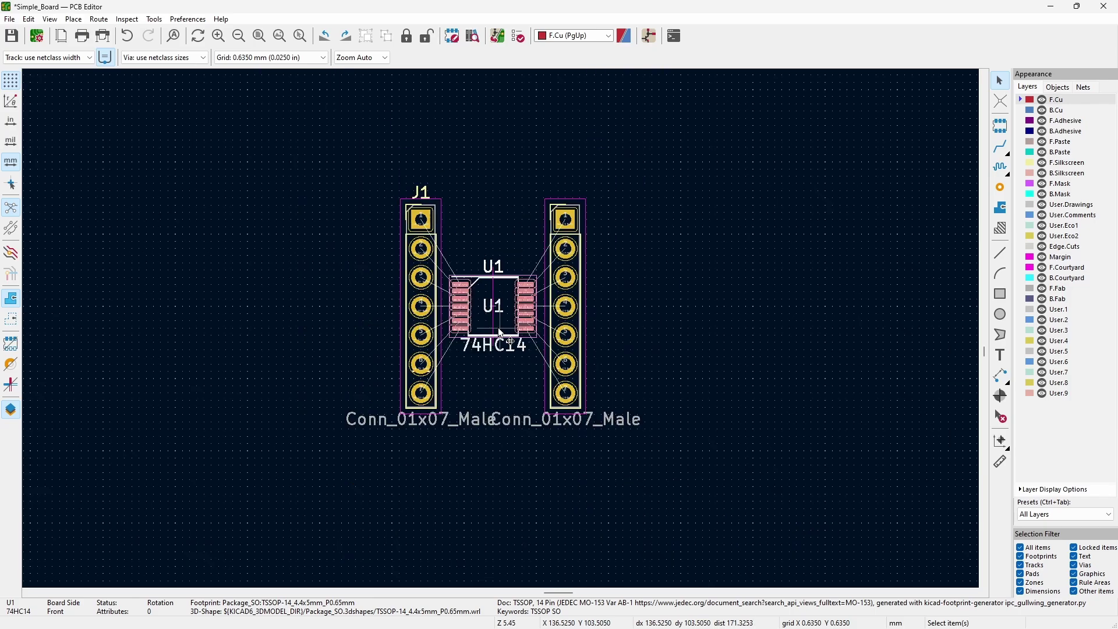
scroll(498, 327, "up", 1)
left_click(745, 281)
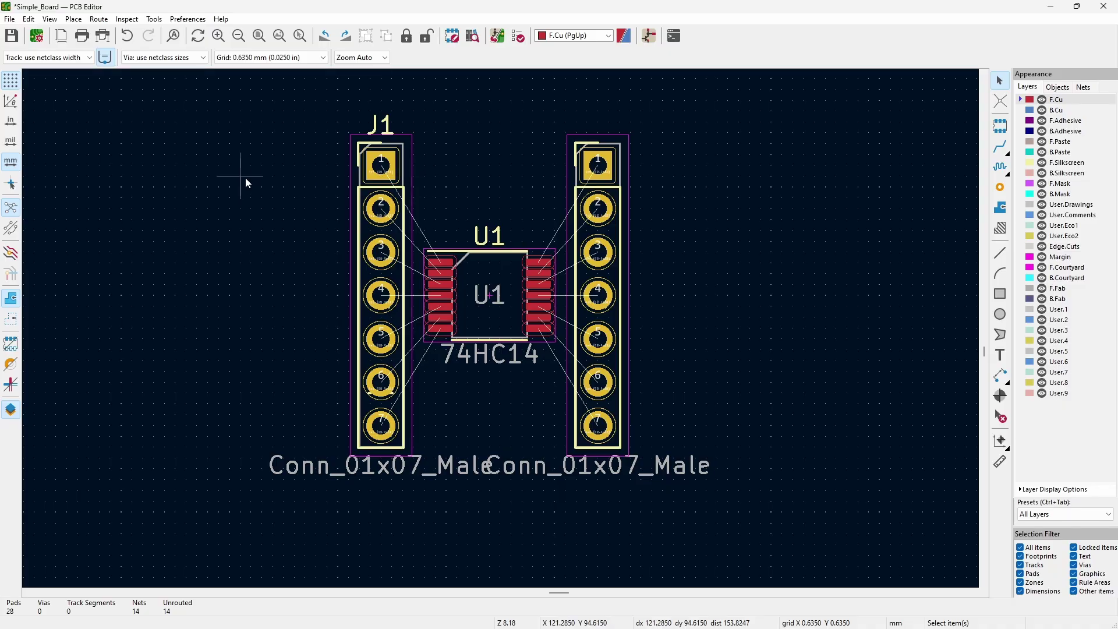
Step: Route single tracks on F.Cu from U1 pads 1 and 2 to J1 pads 1 and 2
left_click(73, 19)
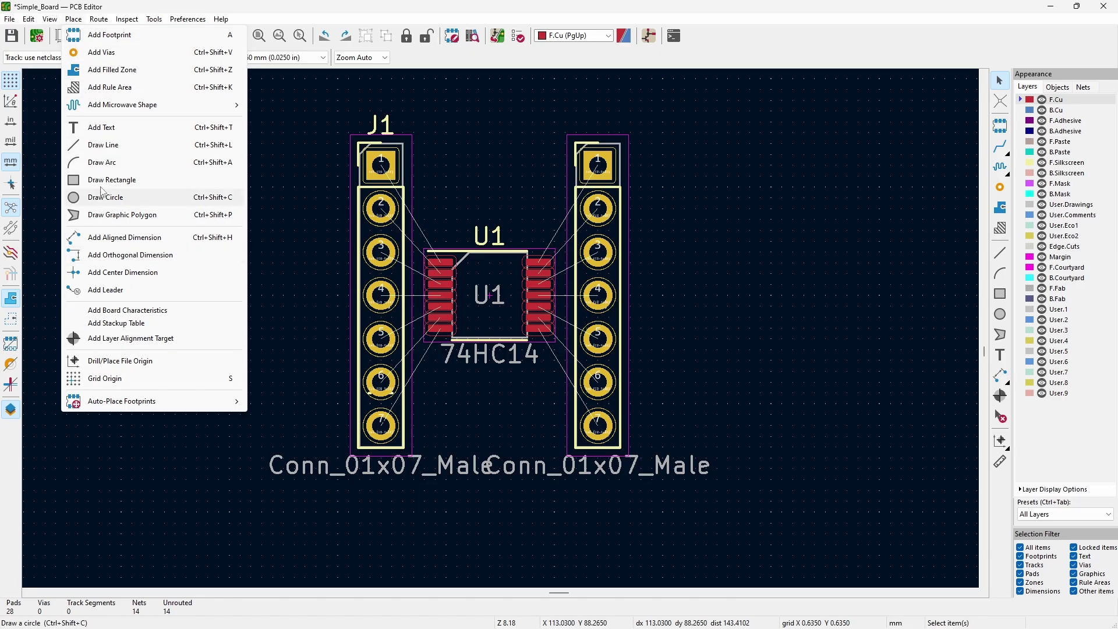
mouse_move(102, 23)
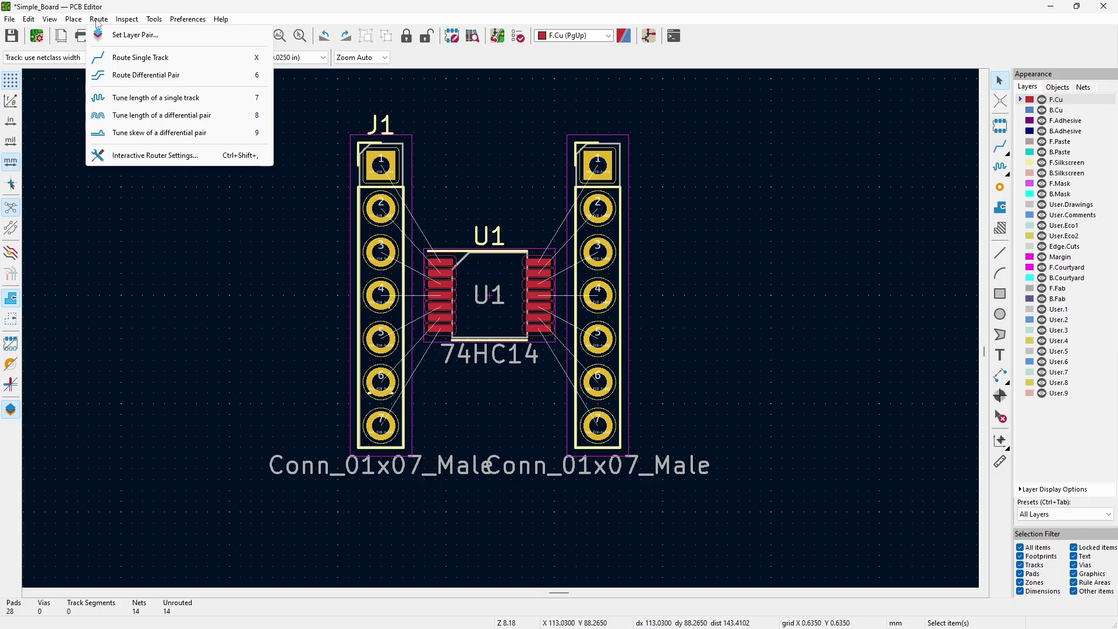
left_click(140, 59)
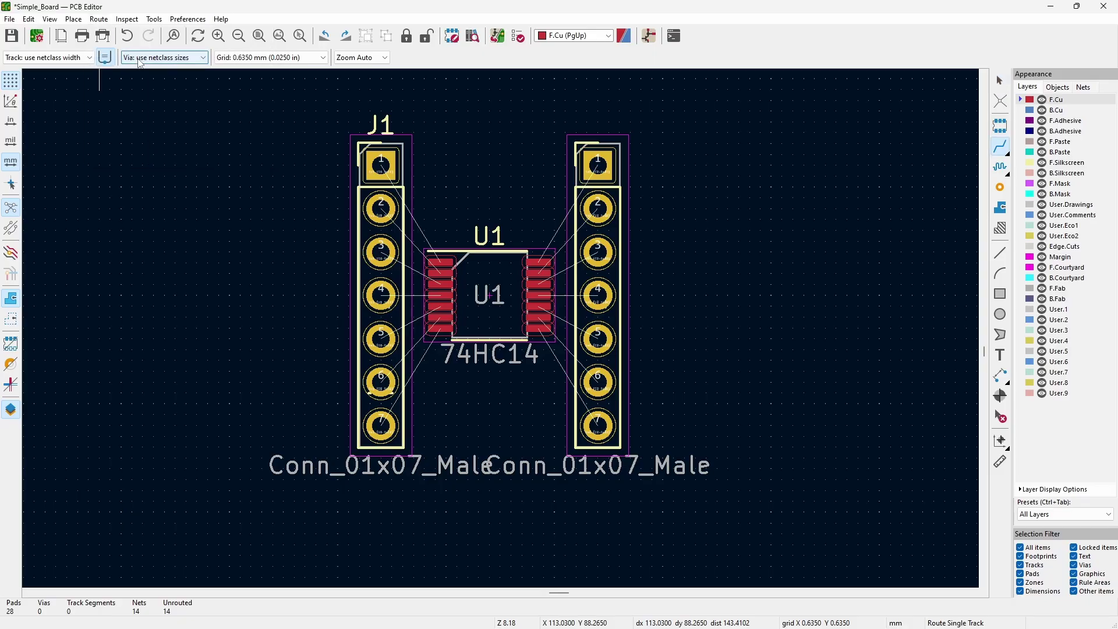
left_click(441, 262)
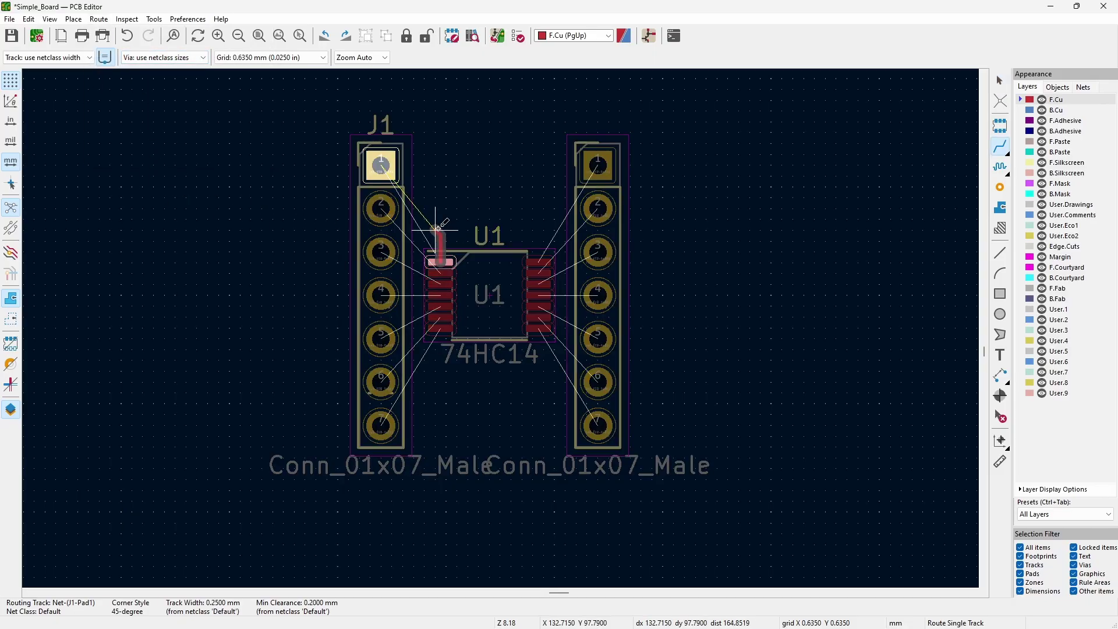
left_click(383, 167)
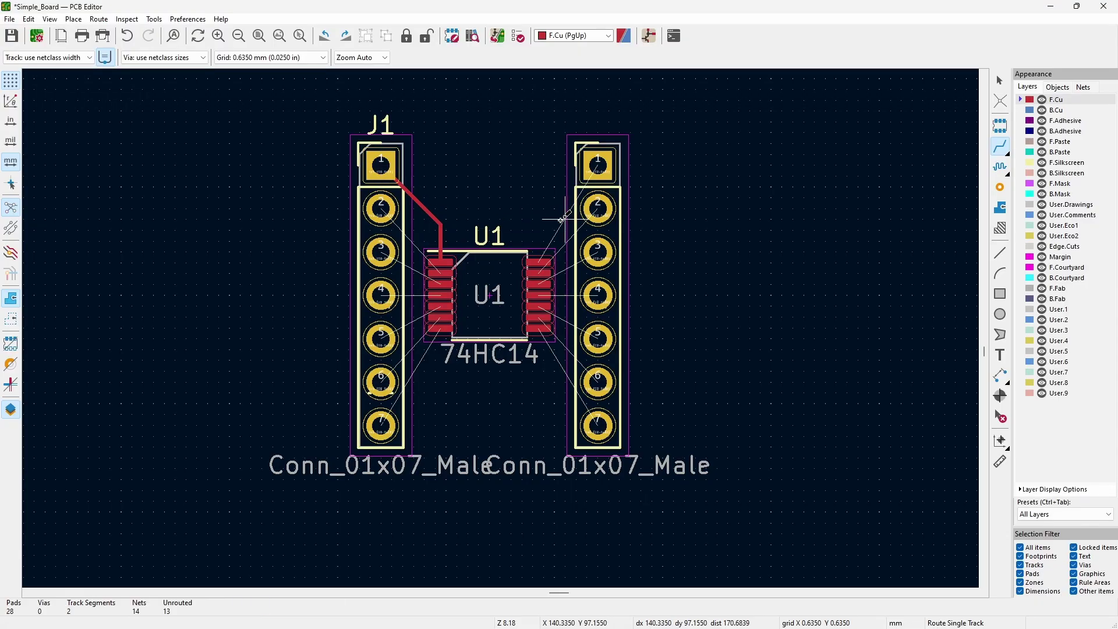
scroll(502, 250, "up", 3)
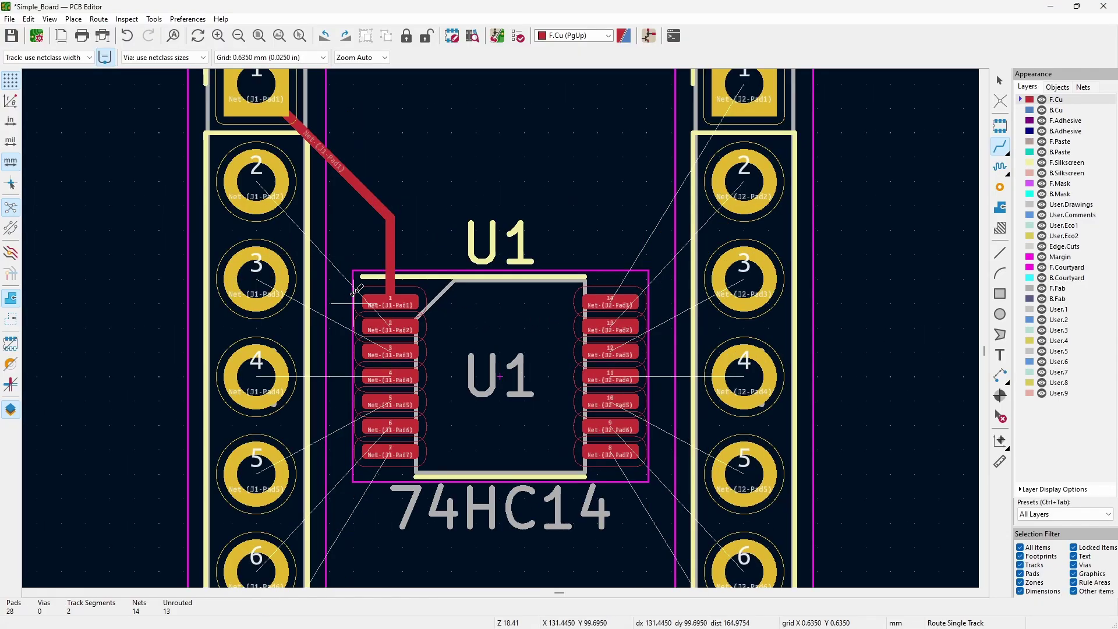
left_click(388, 328)
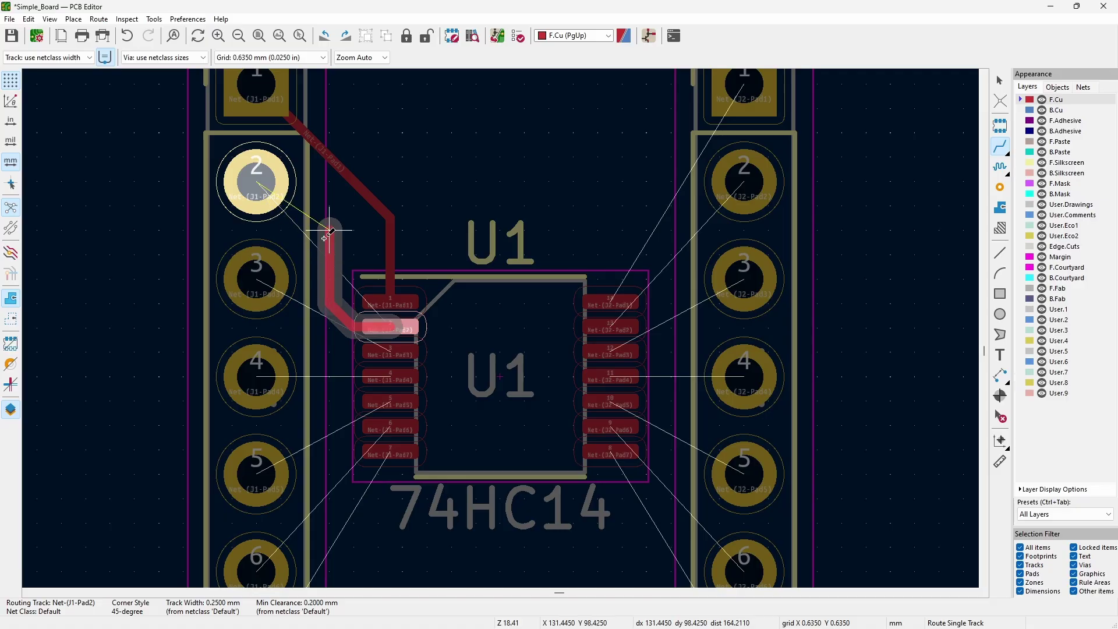
left_click(272, 188)
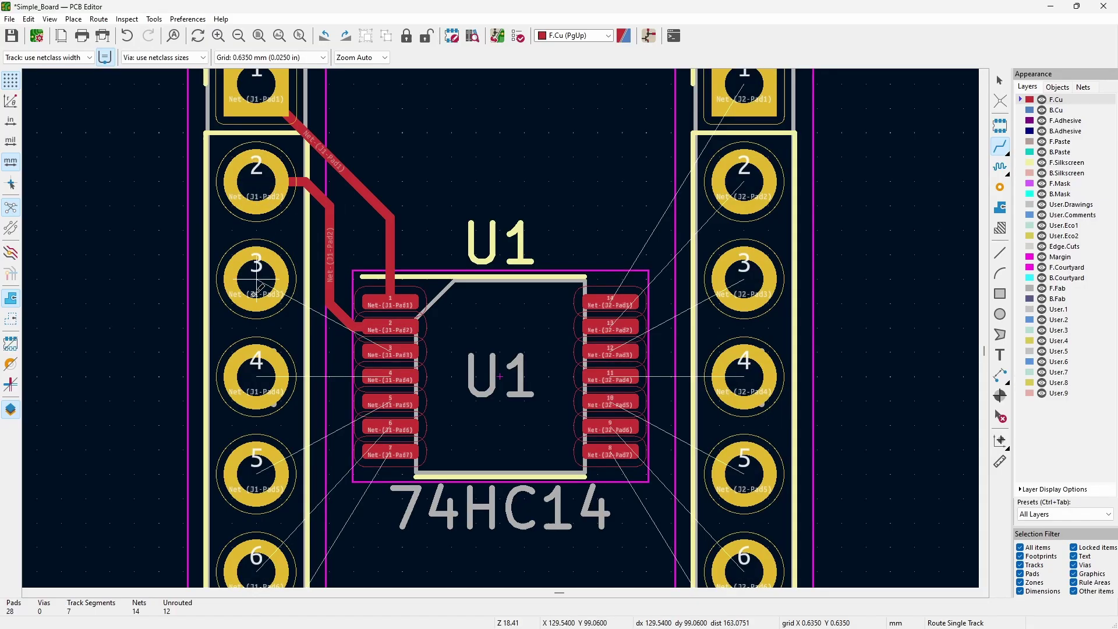
Step: Route F.Cu tracks from U1 pads 3, 4 and 5 to the matching J1 pads 3, 4 and 5
left_click(389, 352)
left_click(267, 286)
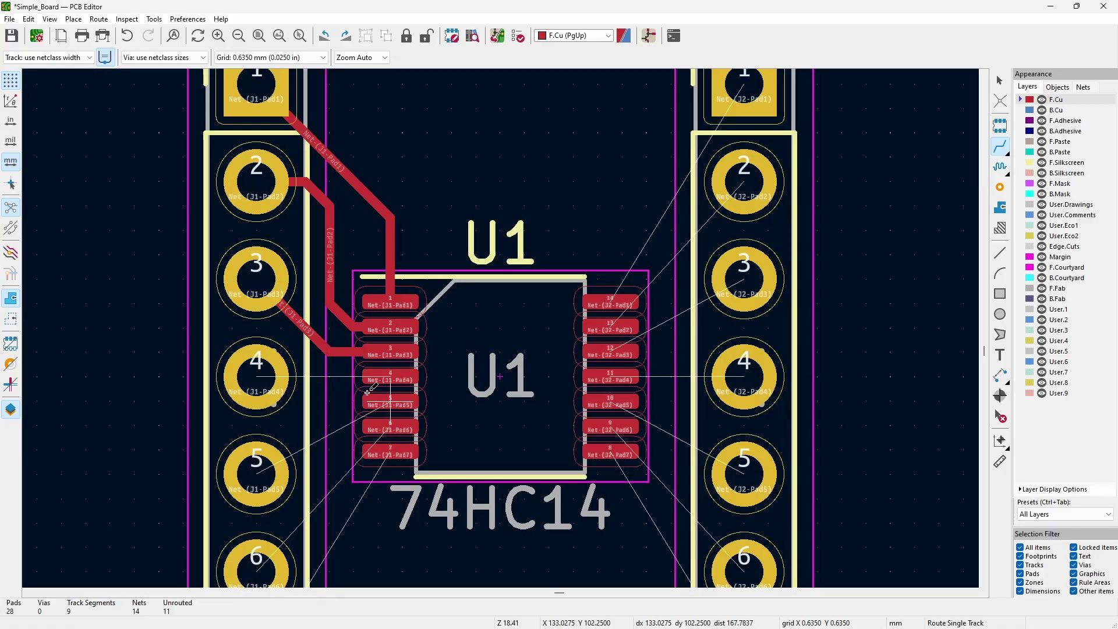
left_click(389, 378)
left_click(265, 375)
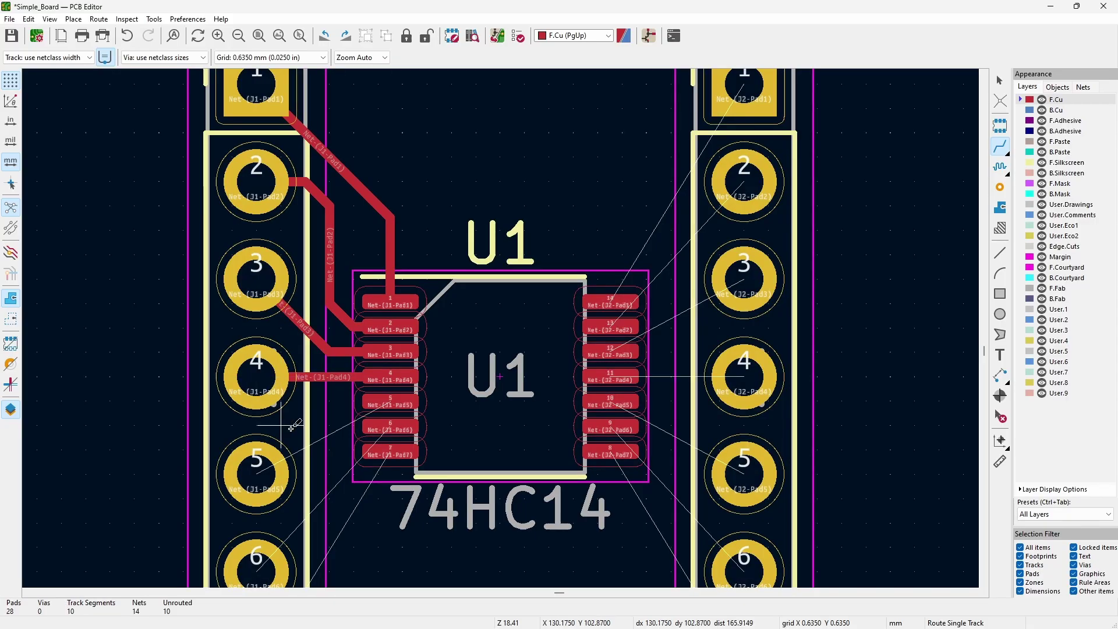
left_click(389, 402)
left_click(271, 452)
Step: Route F.Cu tracks from U1 pads 6 and 7 to J1 pads 6 and 7, and finish routing
scroll(501, 327, "down", 5)
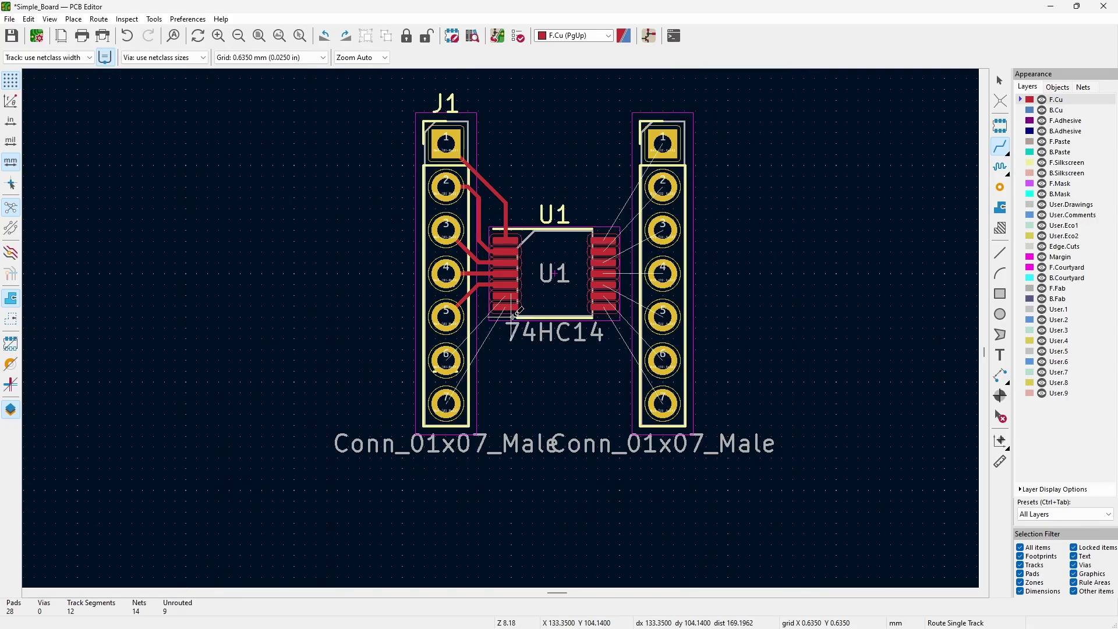
scroll(443, 320, "up", 4)
left_click(440, 315)
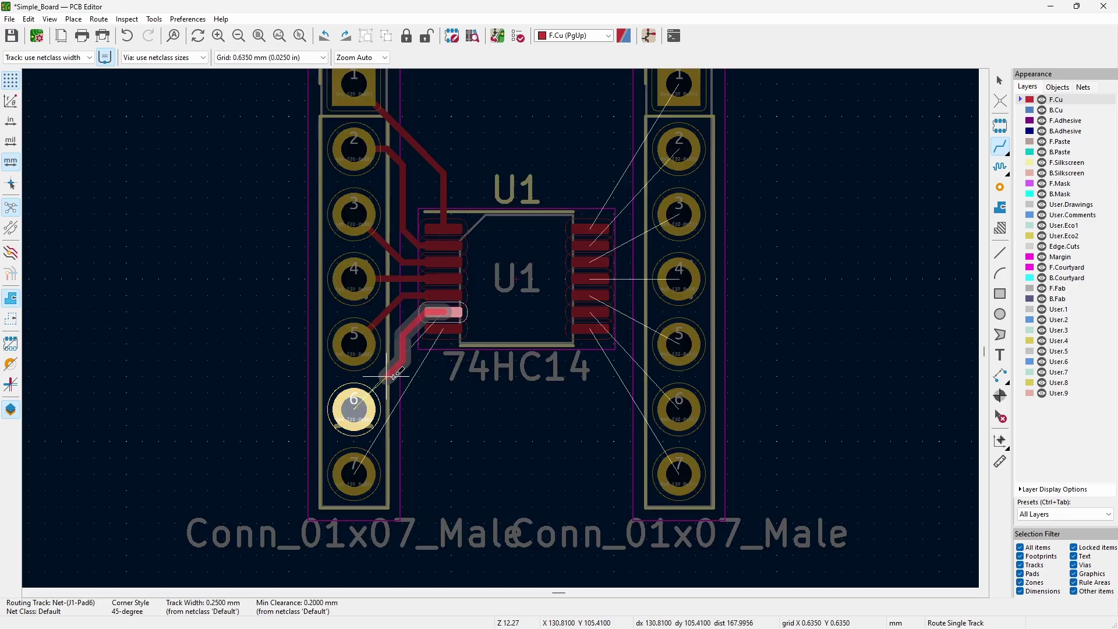
left_click(356, 409)
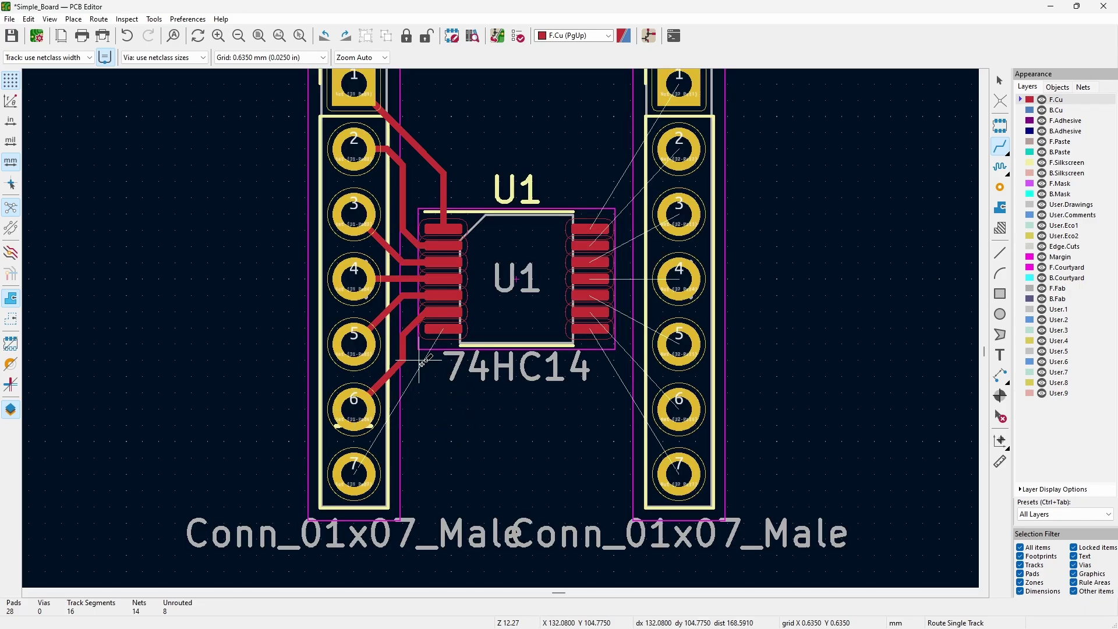
left_click(442, 328)
left_click(354, 470)
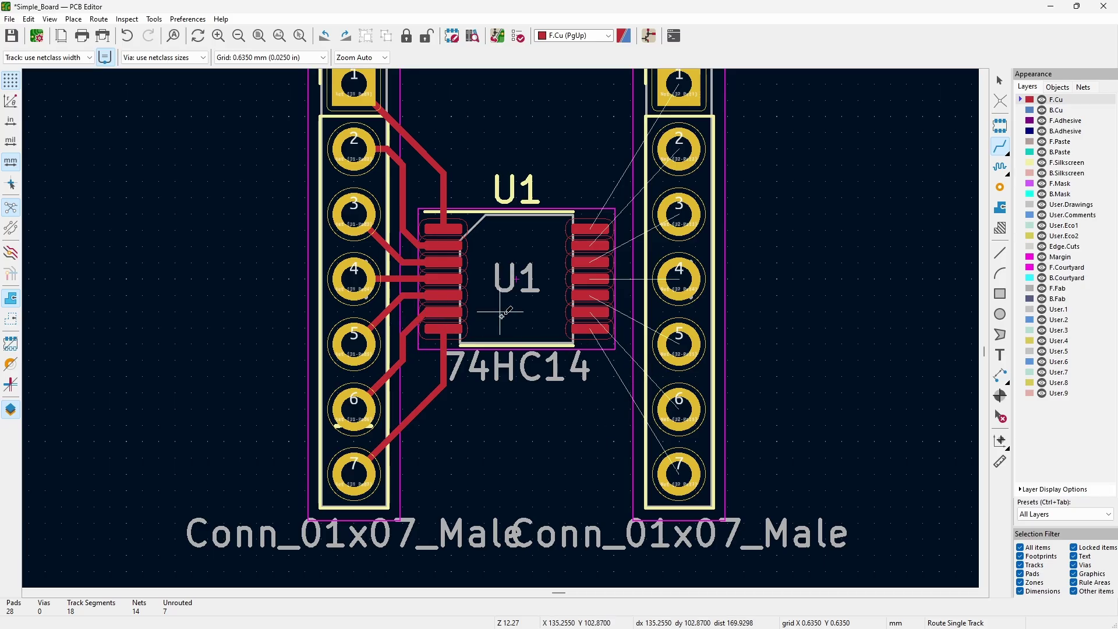
key("Escape")
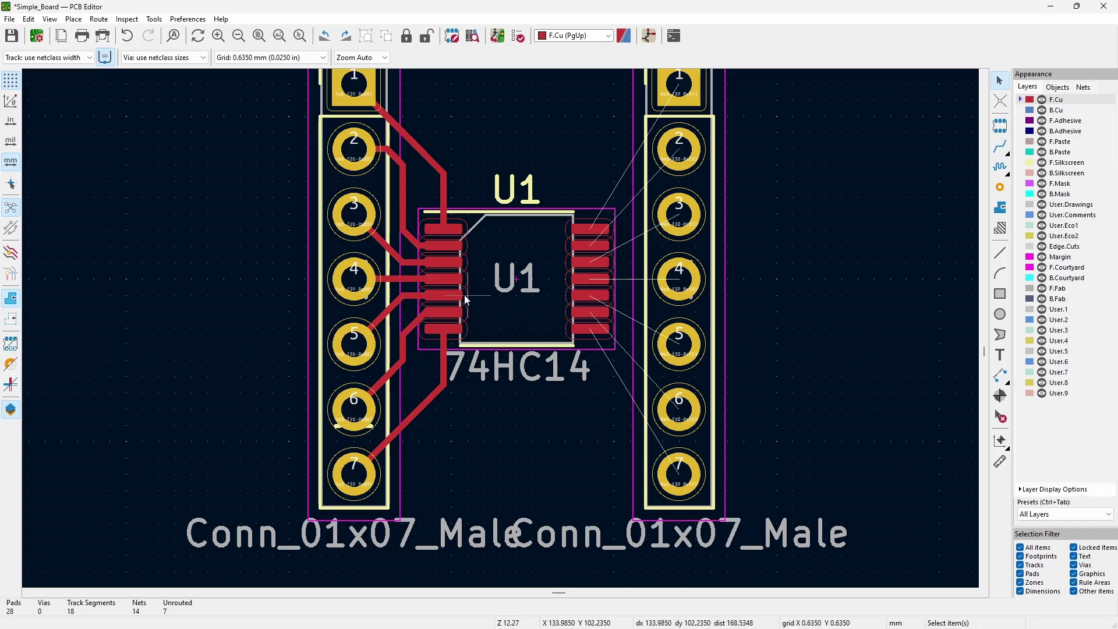
Step: Adjust the F.Cu track between J1 pad 6 and U1 pad 6, shifting its upper diagonal slightly away from U1 pad 7
scroll(411, 328, "up", 2)
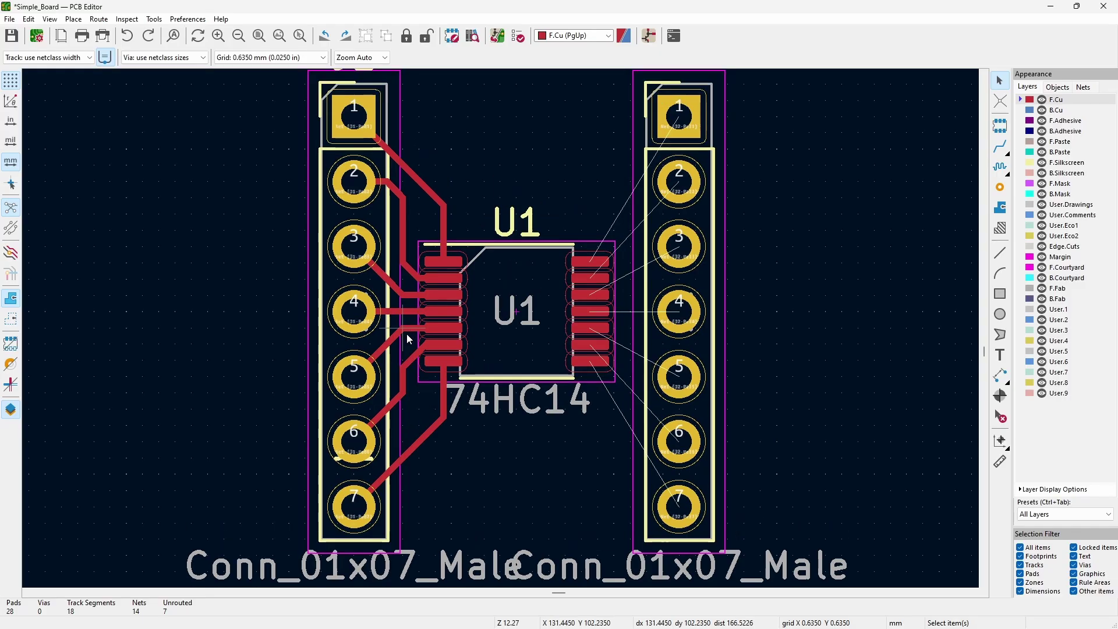
scroll(531, 333, "up", 2)
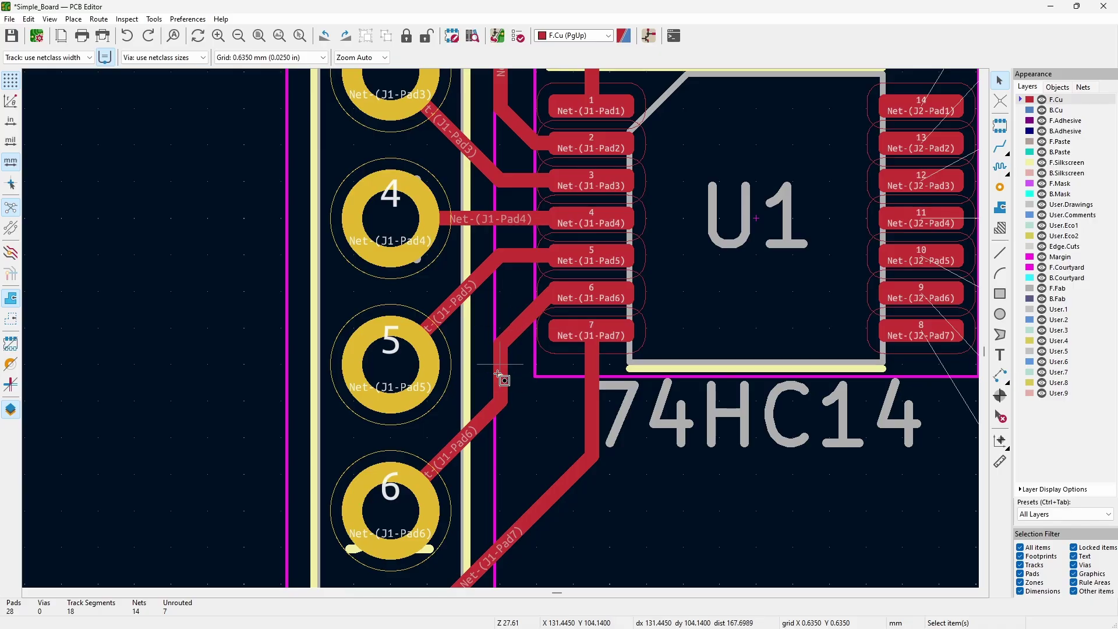
left_click_drag(505, 380, 509, 327)
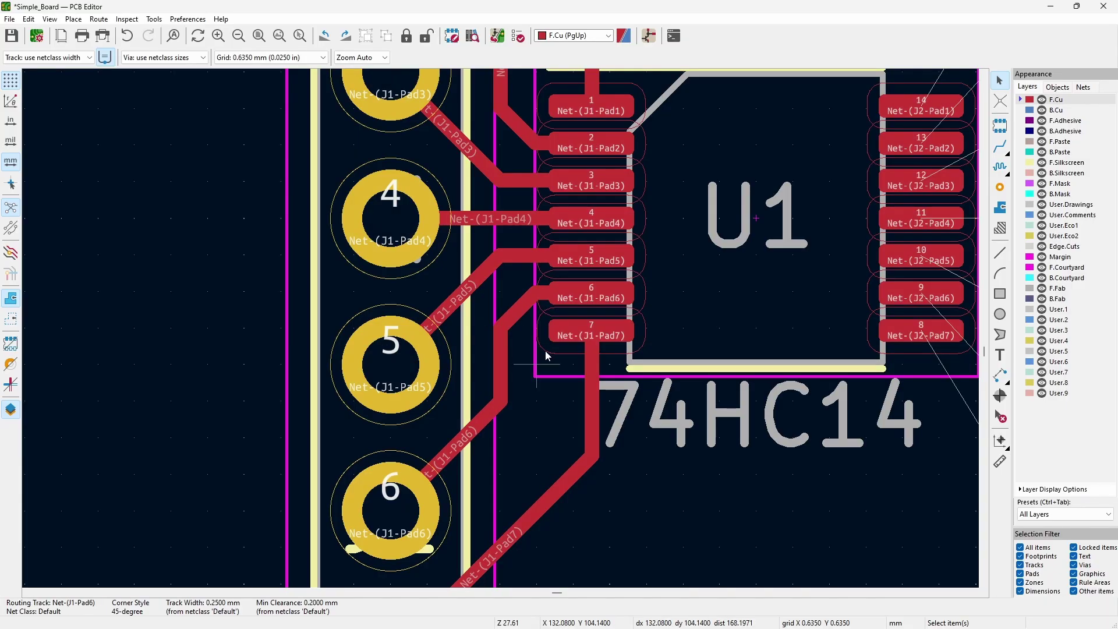
Step: Route a single track on F.Cu from U1 pad 8 to J2 pad 7
scroll(553, 494, "right", 5)
middle_click_drag(554, 493, 414, 462)
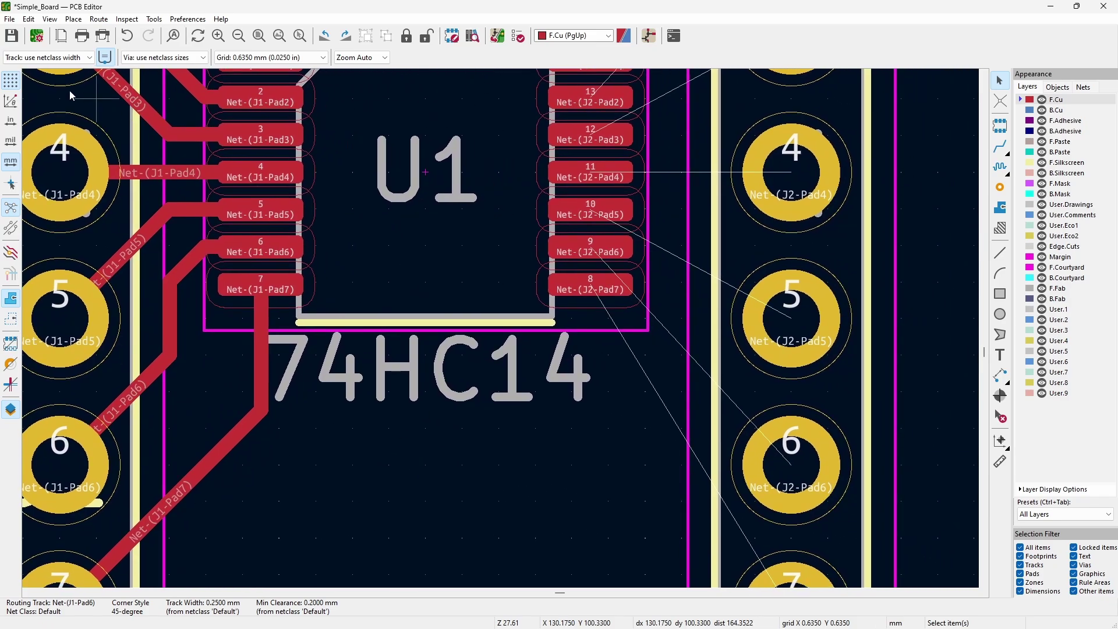
left_click(98, 19)
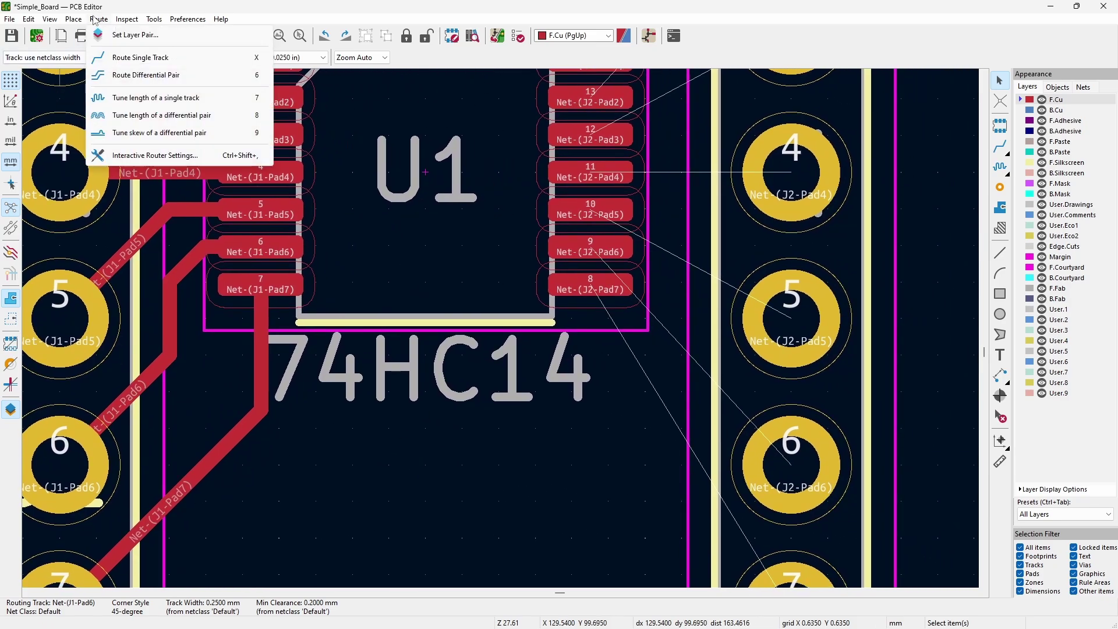
left_click(260, 58)
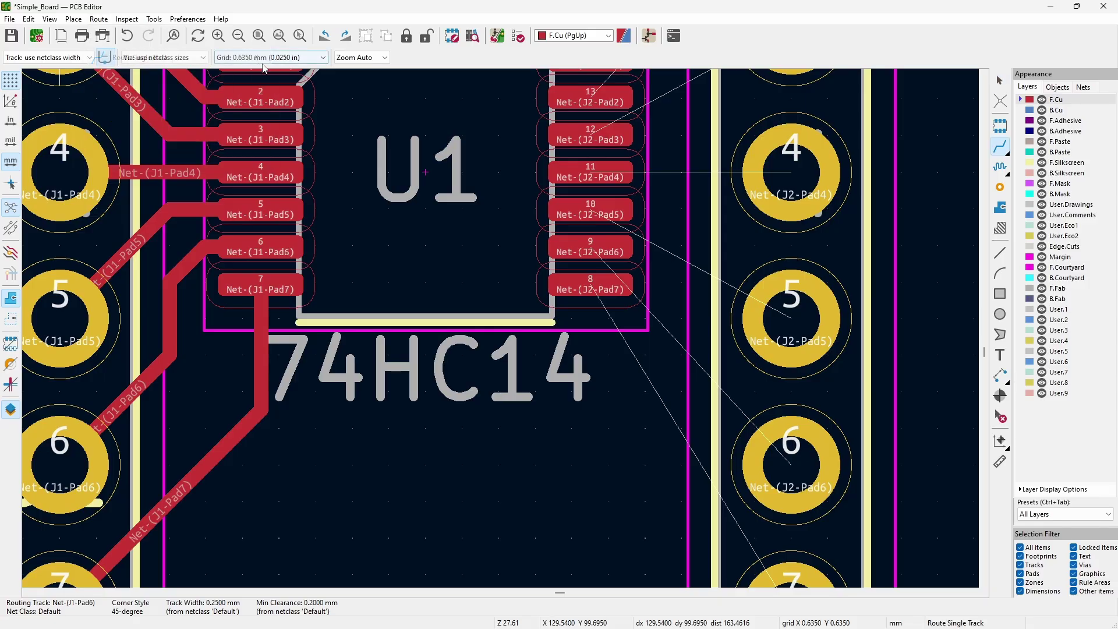
left_click(590, 282)
scroll(590, 283, "down", 2)
key("F4")
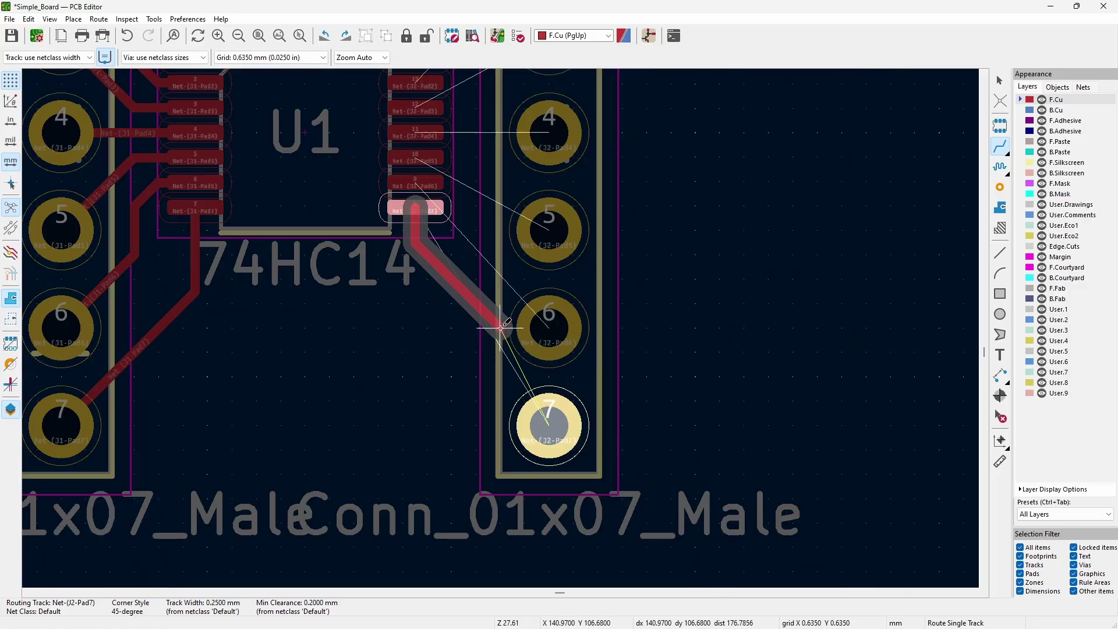
left_click(549, 424)
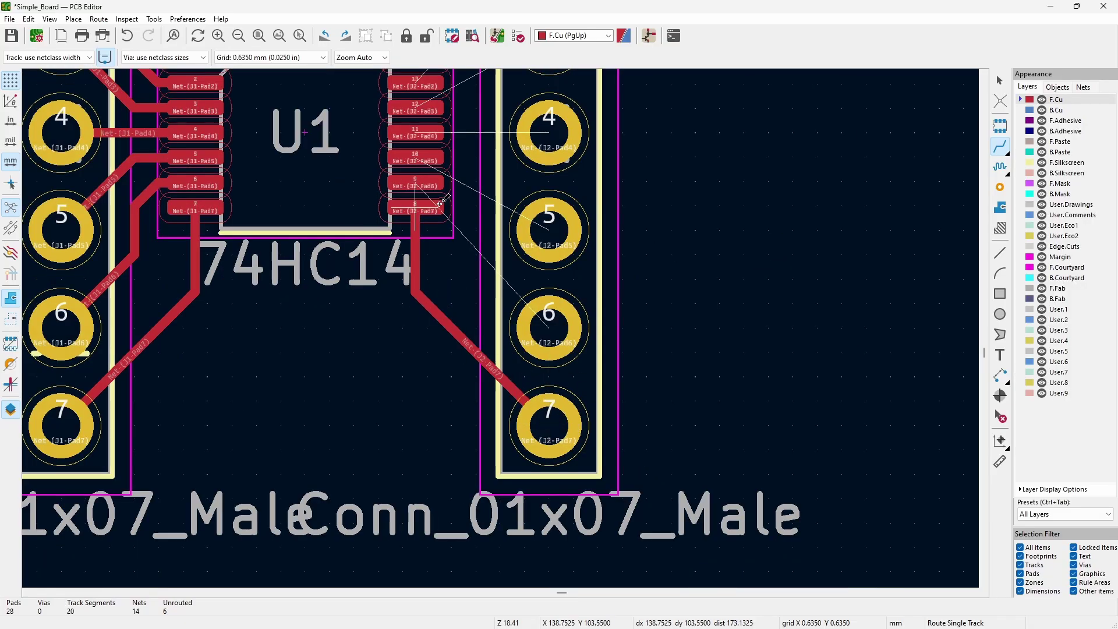
Step: Route F.Cu tracks from U1 pads 9, 10 and 11 to J2 pads 6, 5 and 4
left_click(412, 185)
key("f")
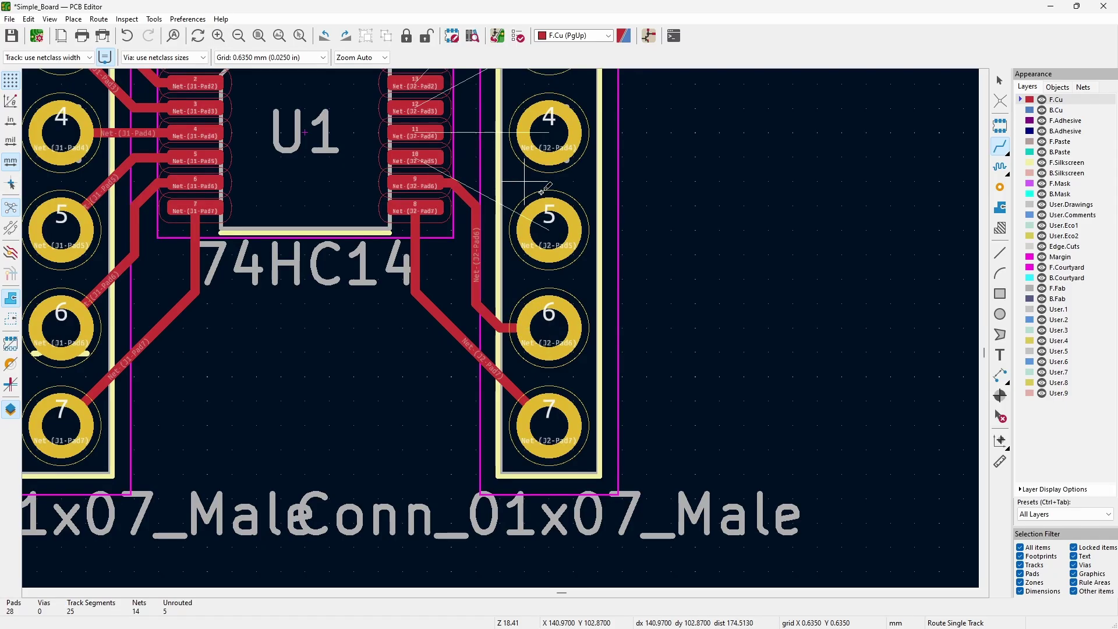
scroll(477, 250, "up", 5)
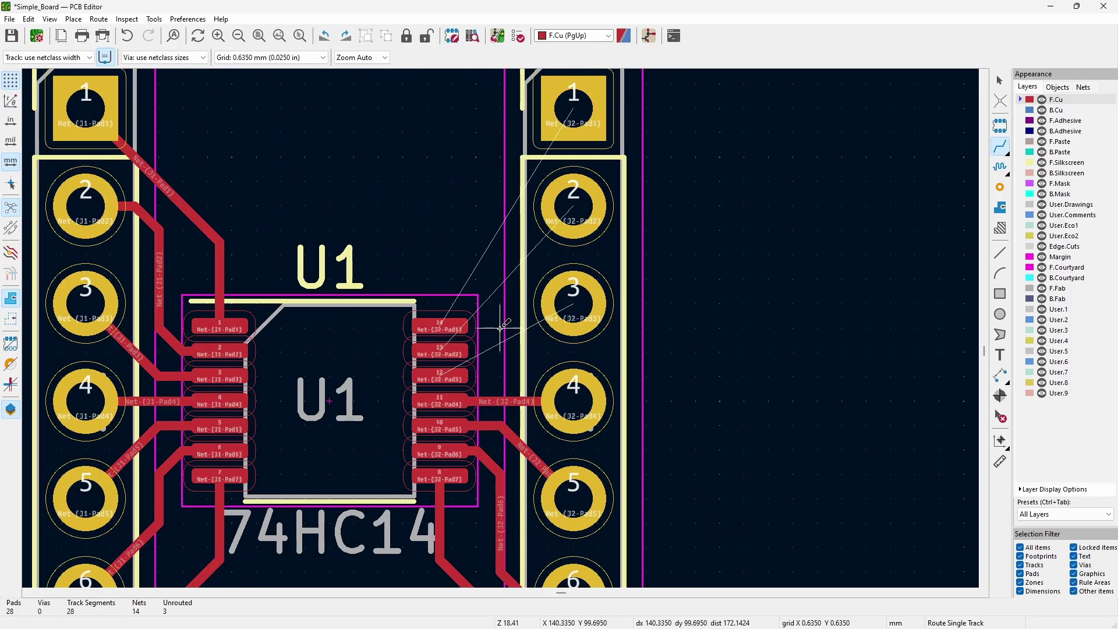
Step: Route F.Cu tracks from U1 pads 12, 13 and 14 to J2 pads 3, 2 and 1, and finish routing
left_click(440, 352)
key("f")
left_click(572, 308)
key("f")
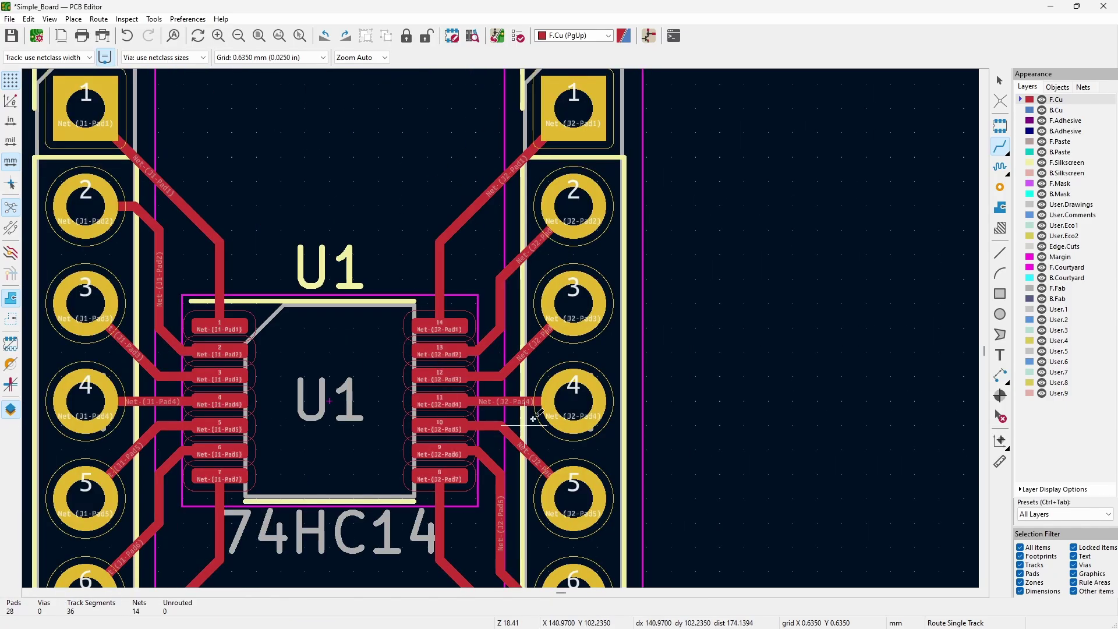
key("Home")
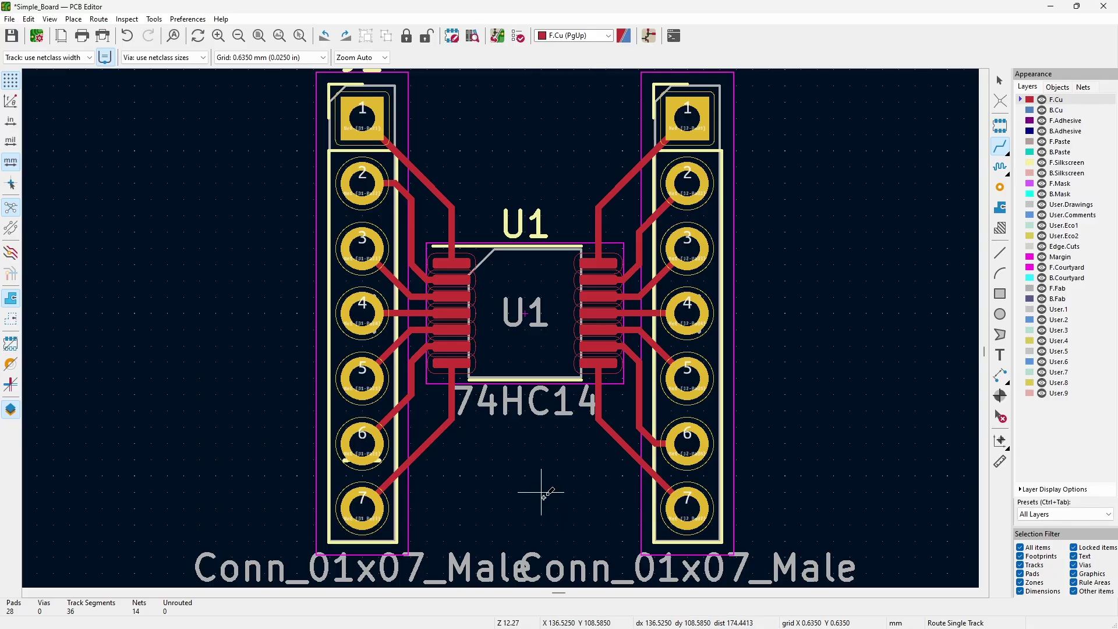
key("Escape")
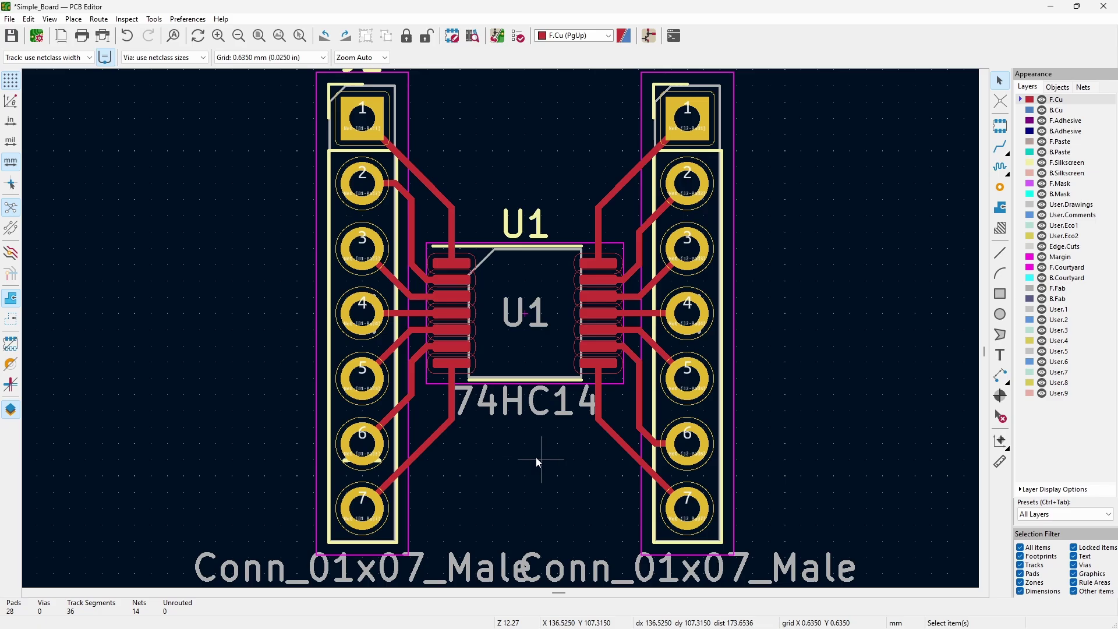
Step: Move the J1 reference designator from above the connector to just beside its pad 1, toward U1
scroll(536, 457, "down", 2)
middle_click_drag(481, 398, 492, 400)
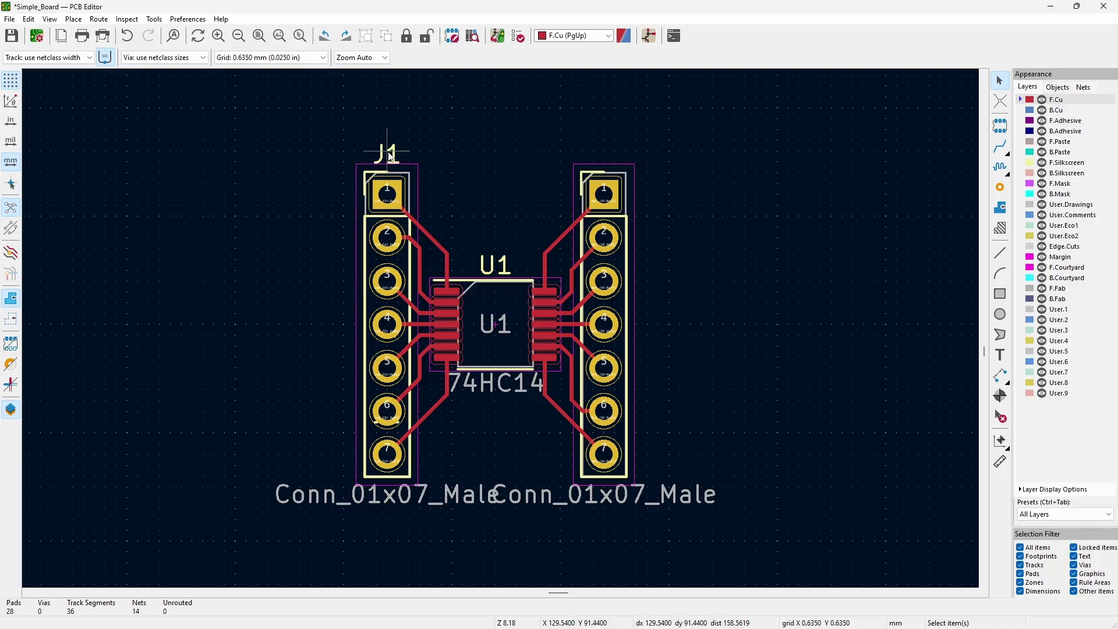
scroll(435, 354, "down", 5)
scroll(530, 326, "up", 5)
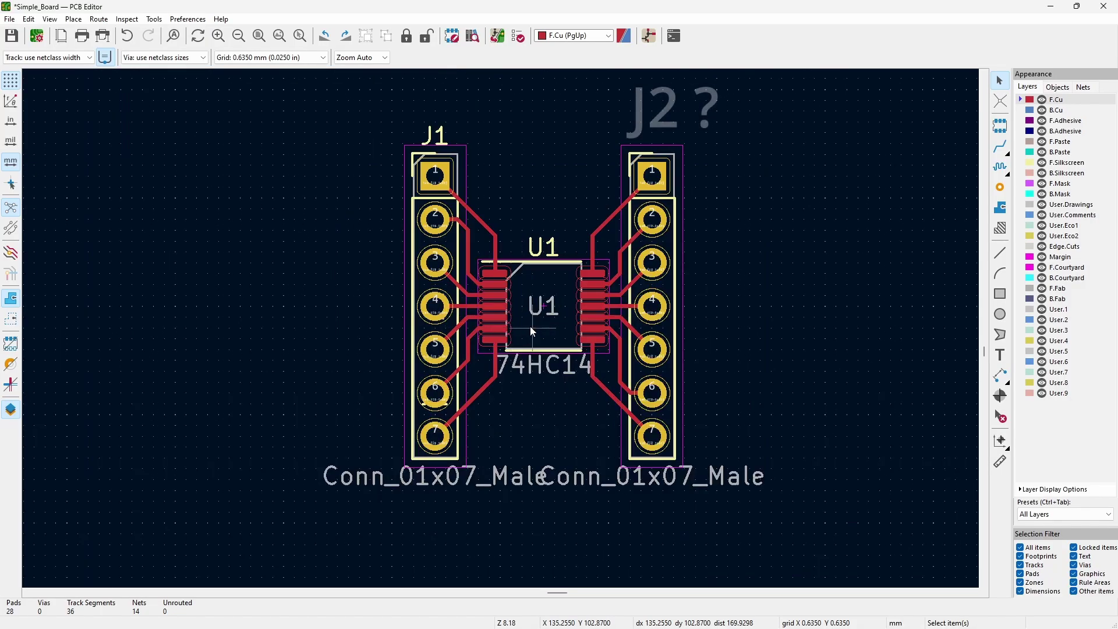
scroll(530, 326, "down", 1)
scroll(474, 261, "up", 1)
Step: Look for the J2 reference designator by checking the J2 pad 1 track, the J2 footprint and the whole sheet
left_click(585, 192)
double_click(586, 192)
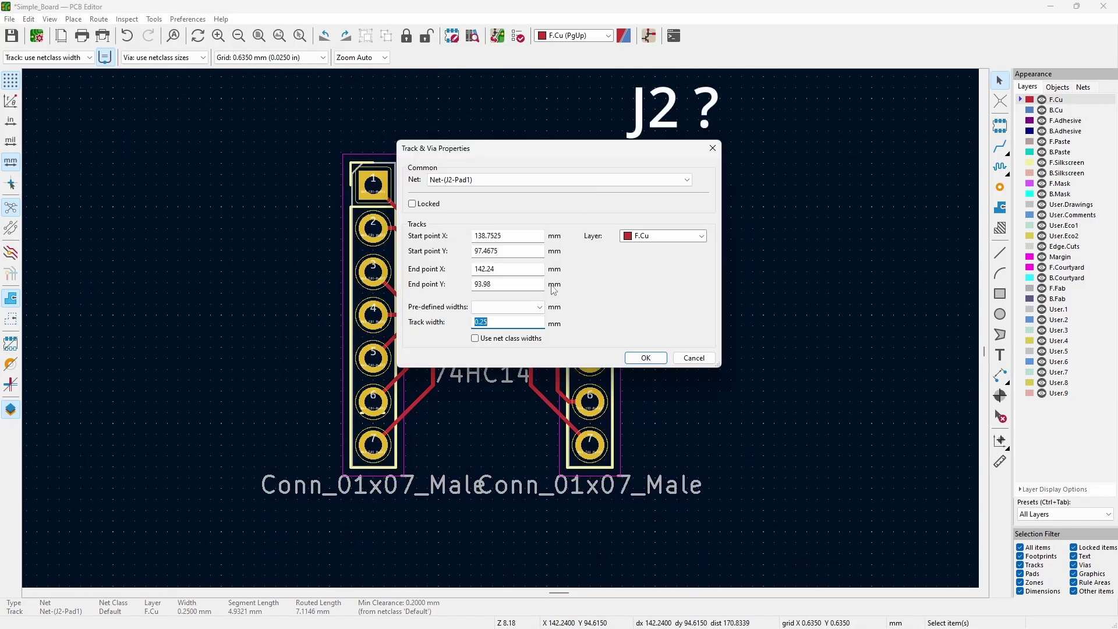
key("Escape")
left_click(600, 248)
double_click(600, 248)
left_click(463, 456)
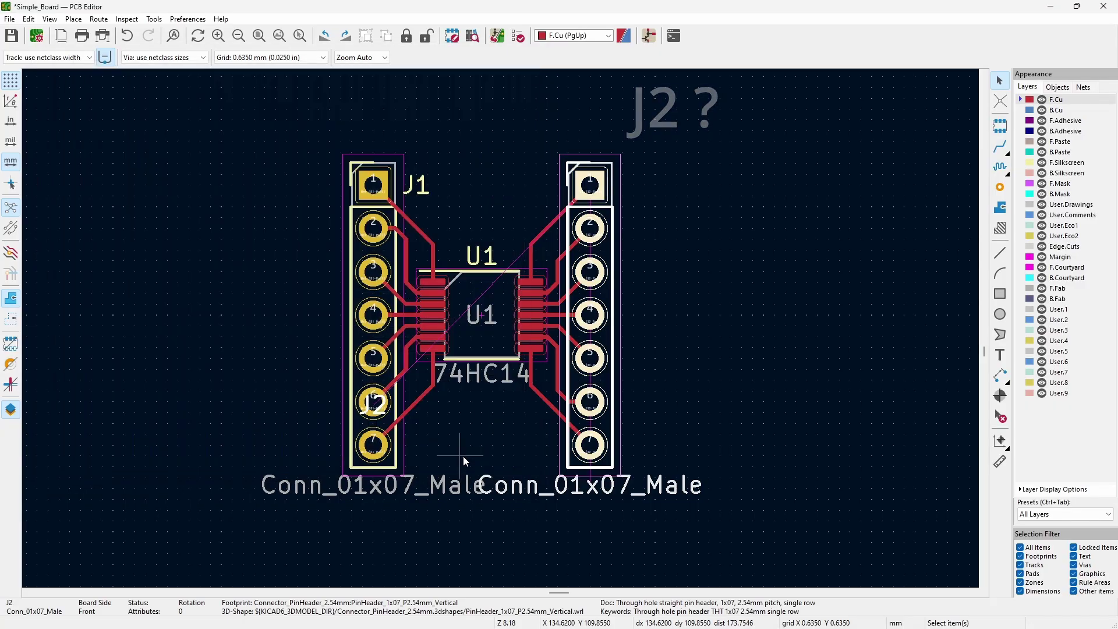
left_click(577, 529)
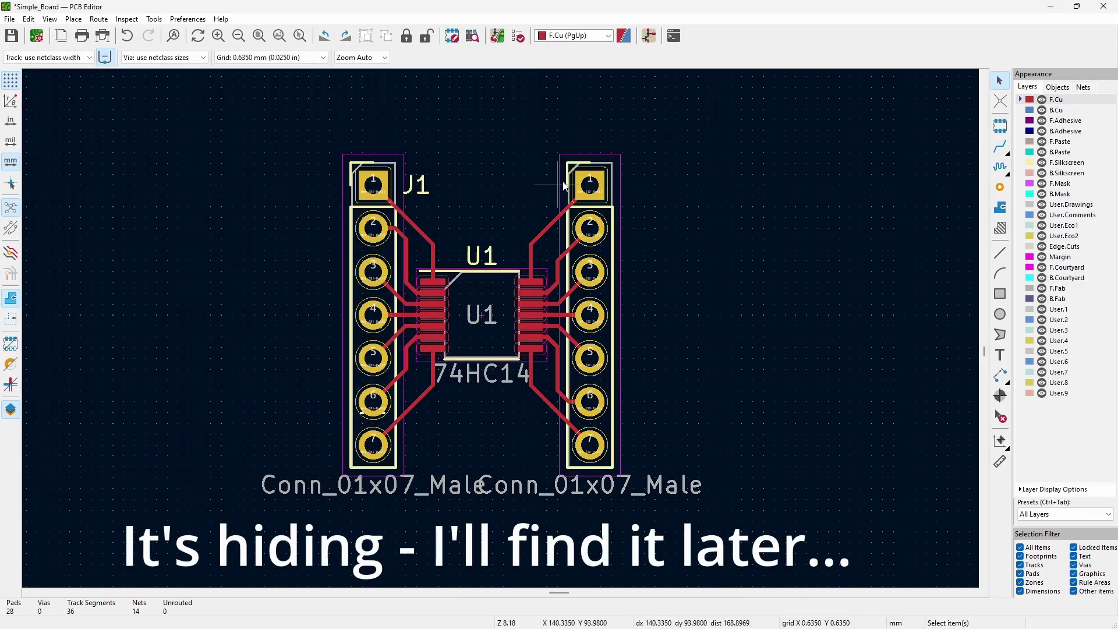
scroll(460, 262, "down", 8)
scroll(502, 333, "up", 8)
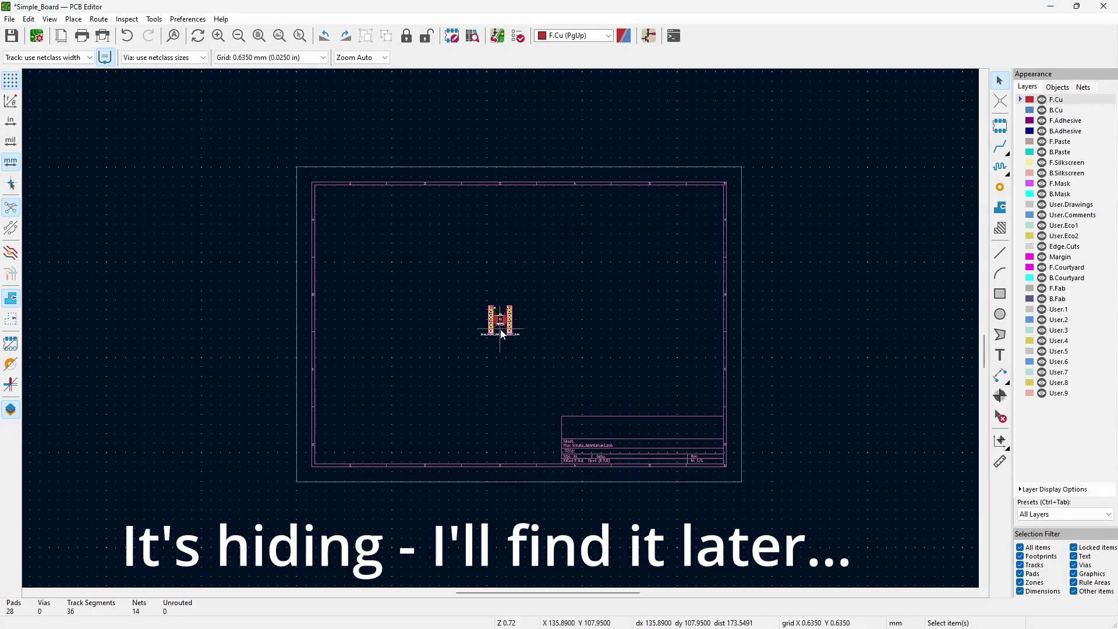
scroll(505, 314, "up", 2)
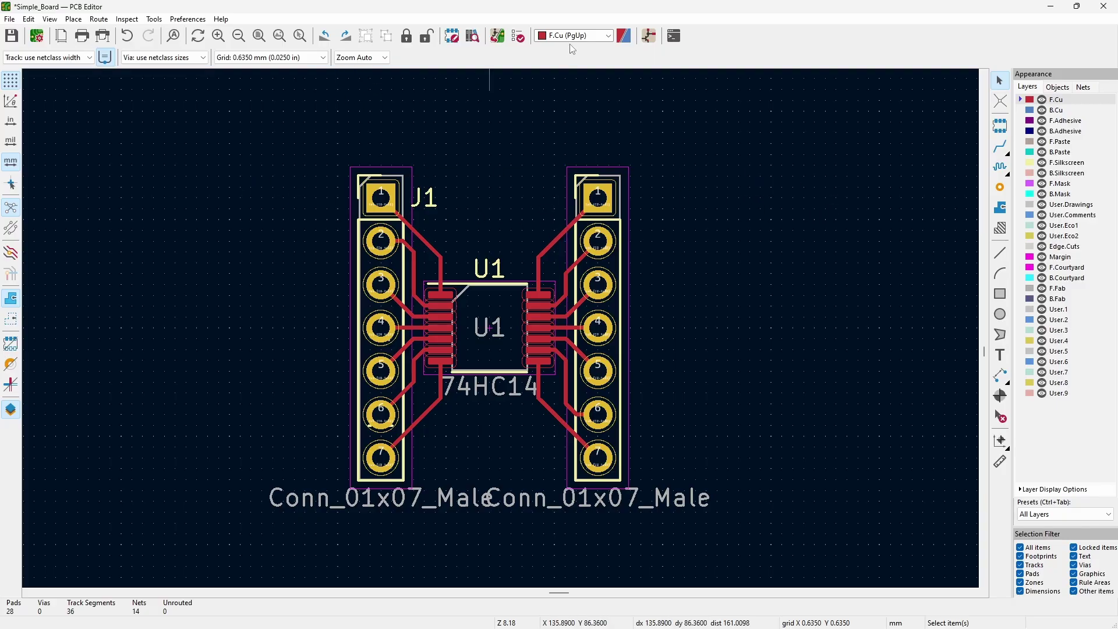
Step: Draw a closed rectangular board outline with four lines on the Edge.Cuts layer, just around the J1 and J2 footprints
left_click(608, 36)
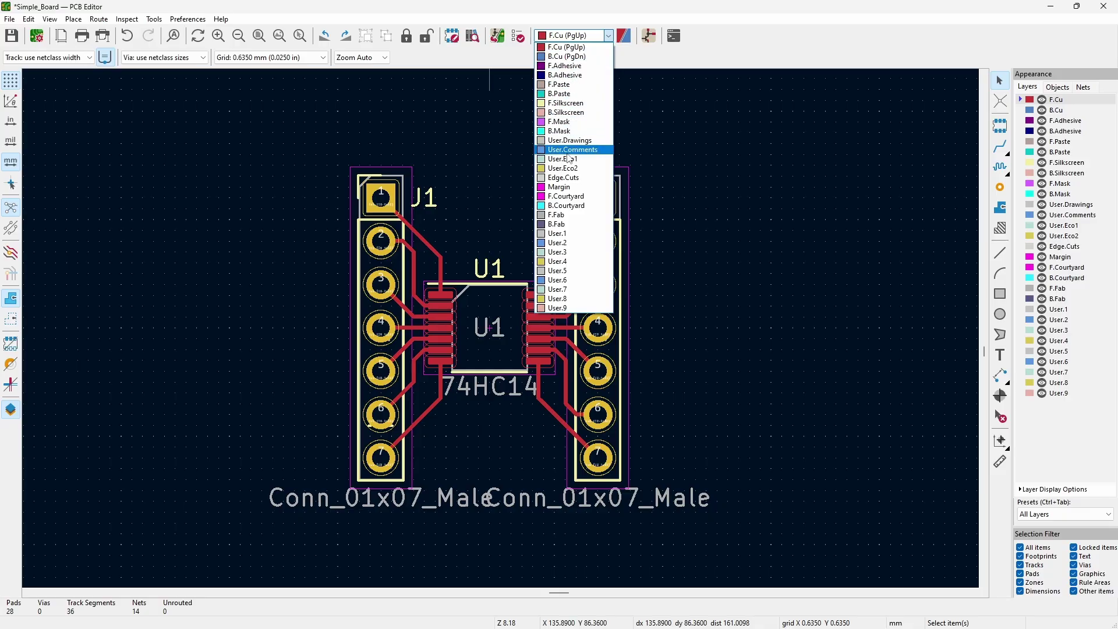
left_click(559, 178)
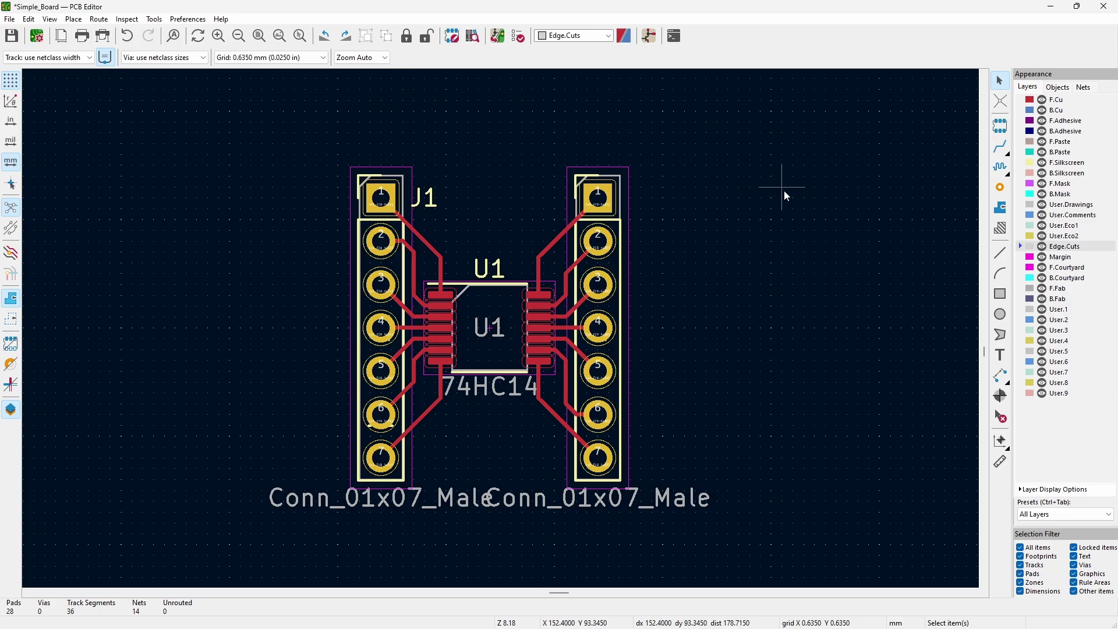
left_click(1001, 254)
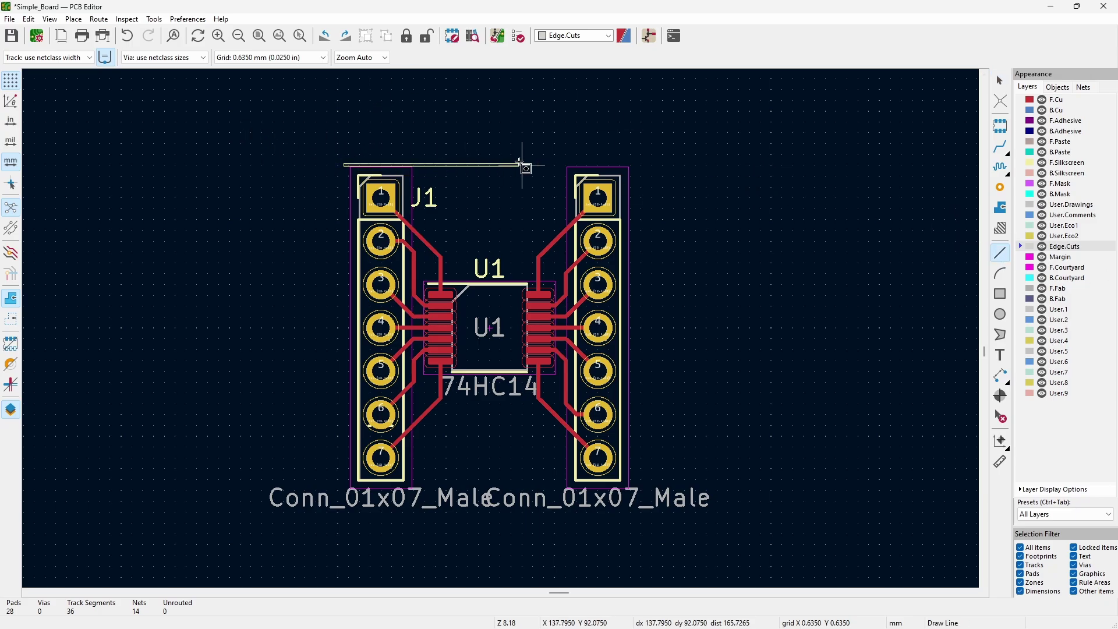
left_click(349, 164)
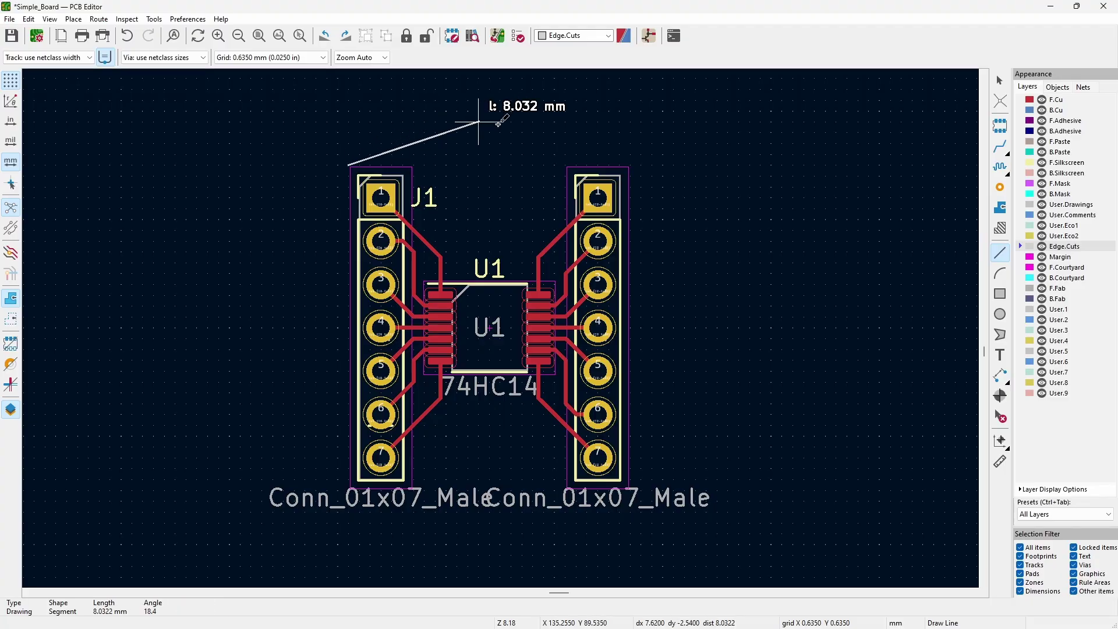
left_click(631, 165)
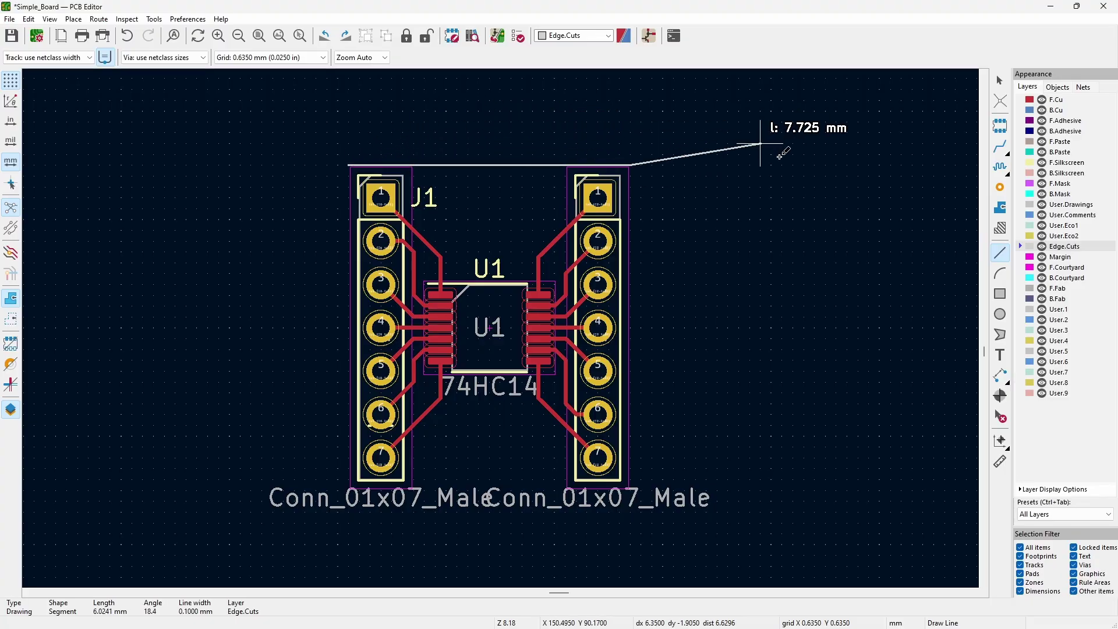
left_click(630, 488)
left_click(350, 489)
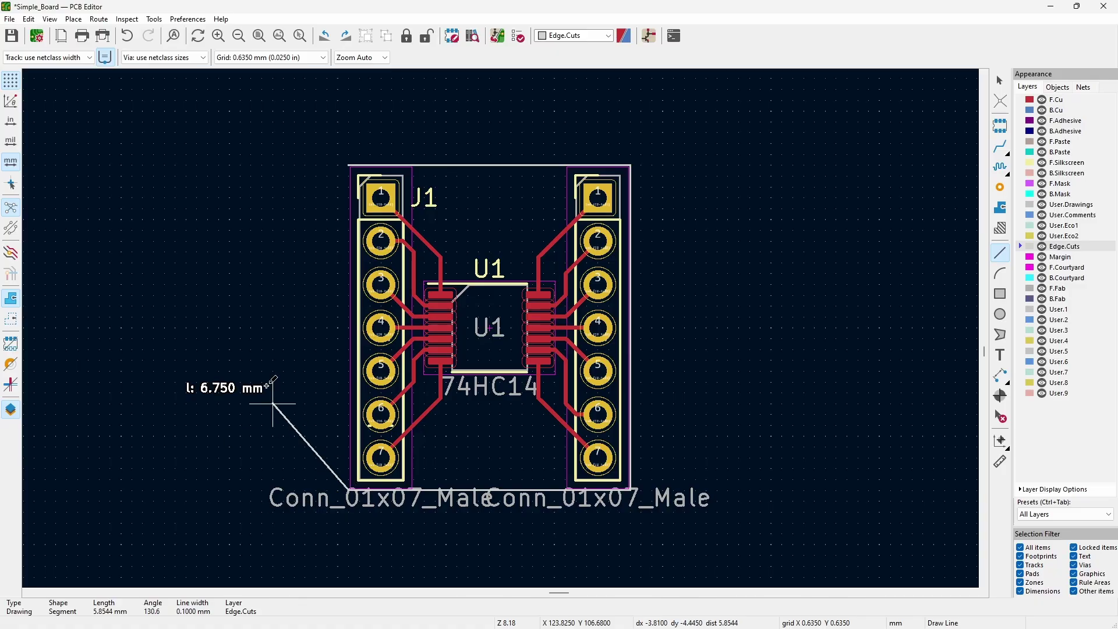
left_click(349, 165)
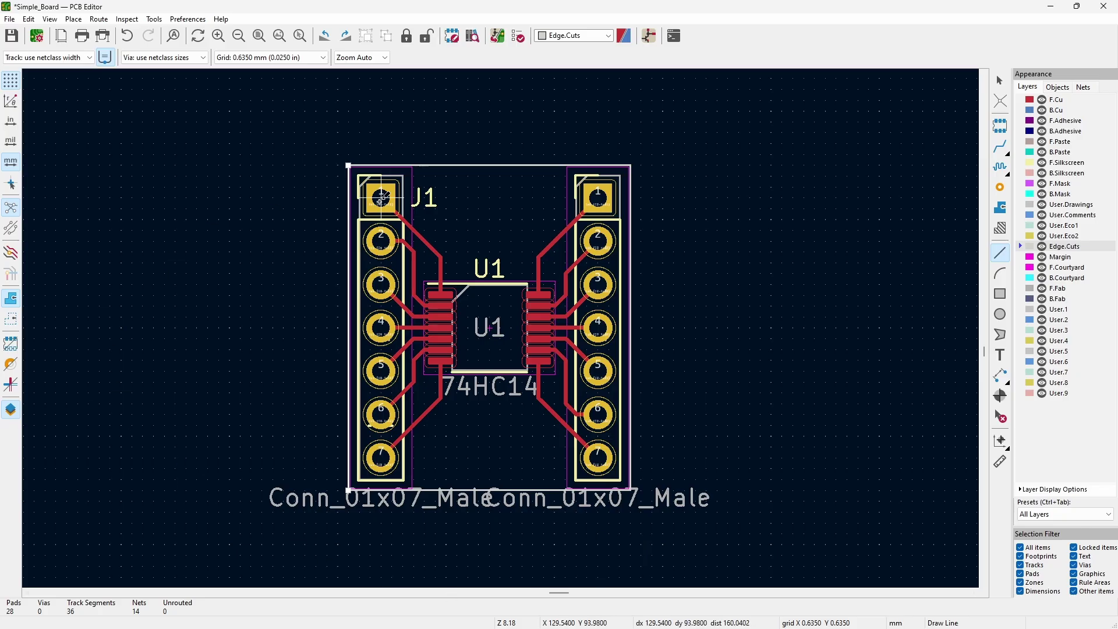
key("Escape")
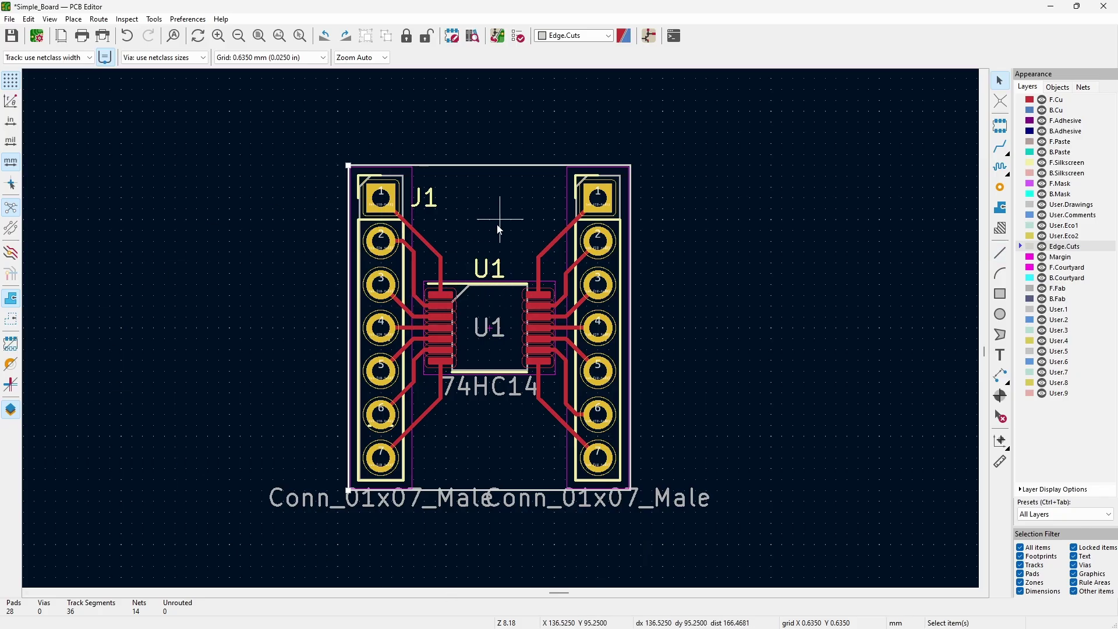
Step: Inspect the board with its pin headers and U1 from several angles in the 3D Viewer
left_click(55, 21)
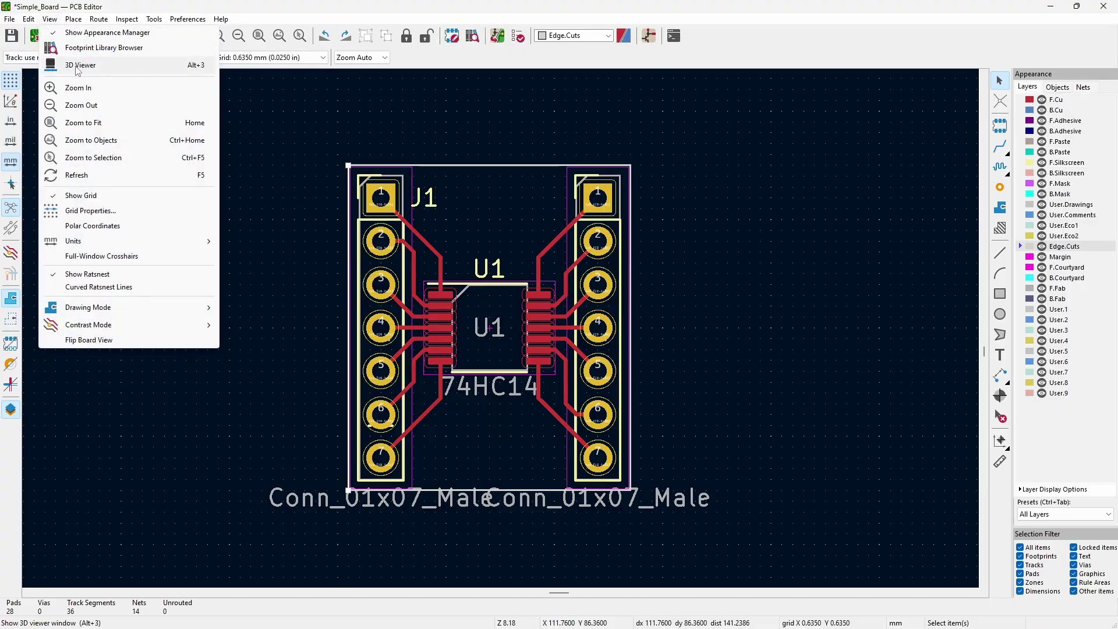
left_click(77, 67)
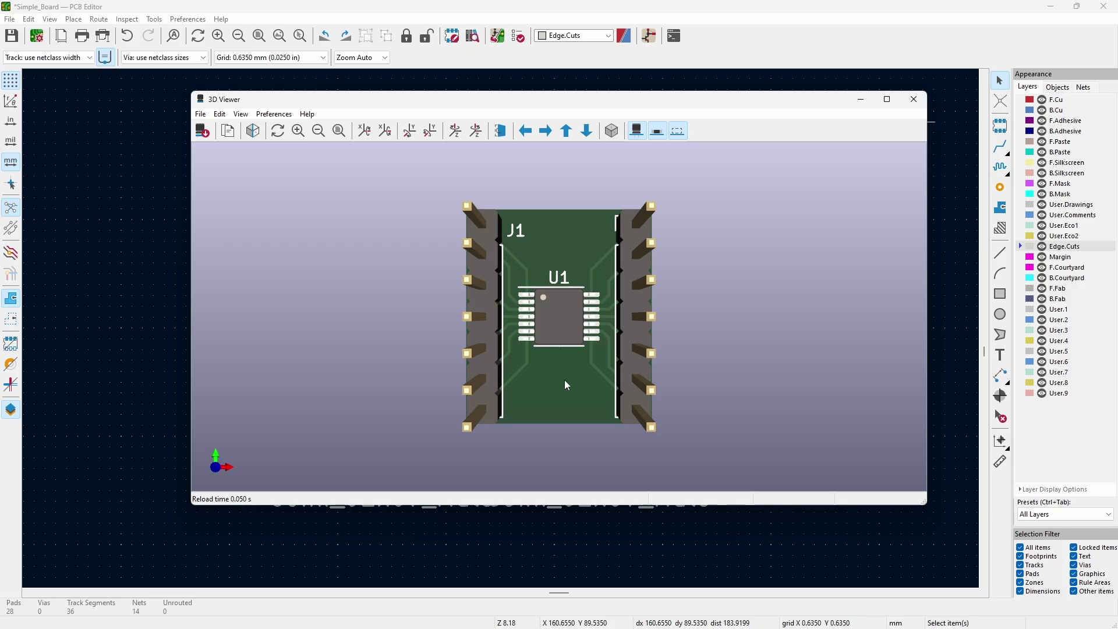
left_click_drag(567, 382, 537, 418)
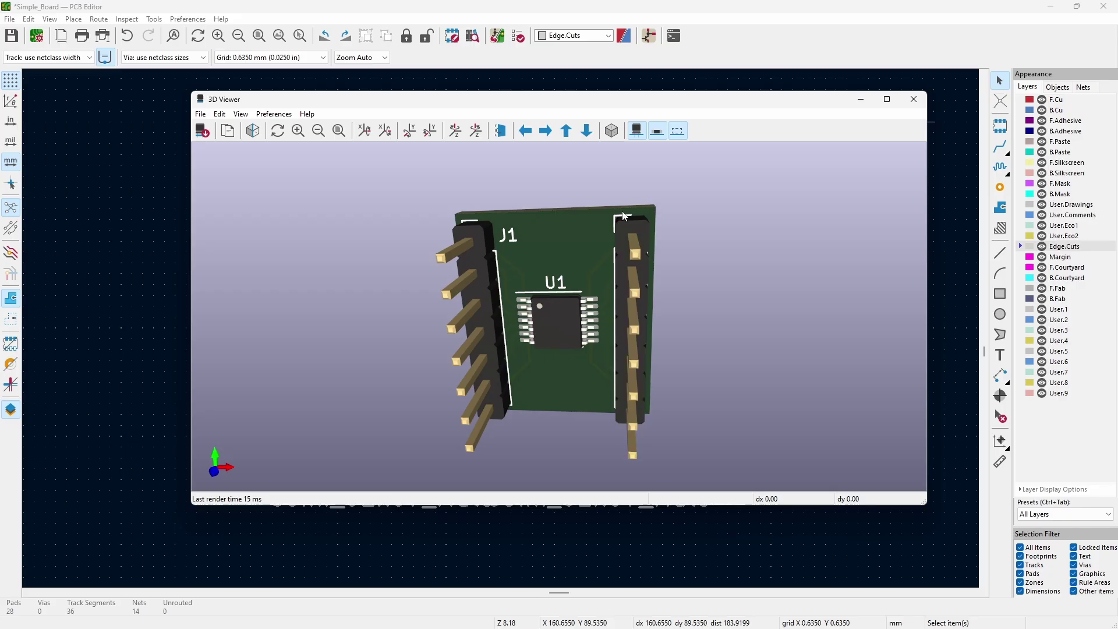
left_click_drag(584, 255, 591, 218)
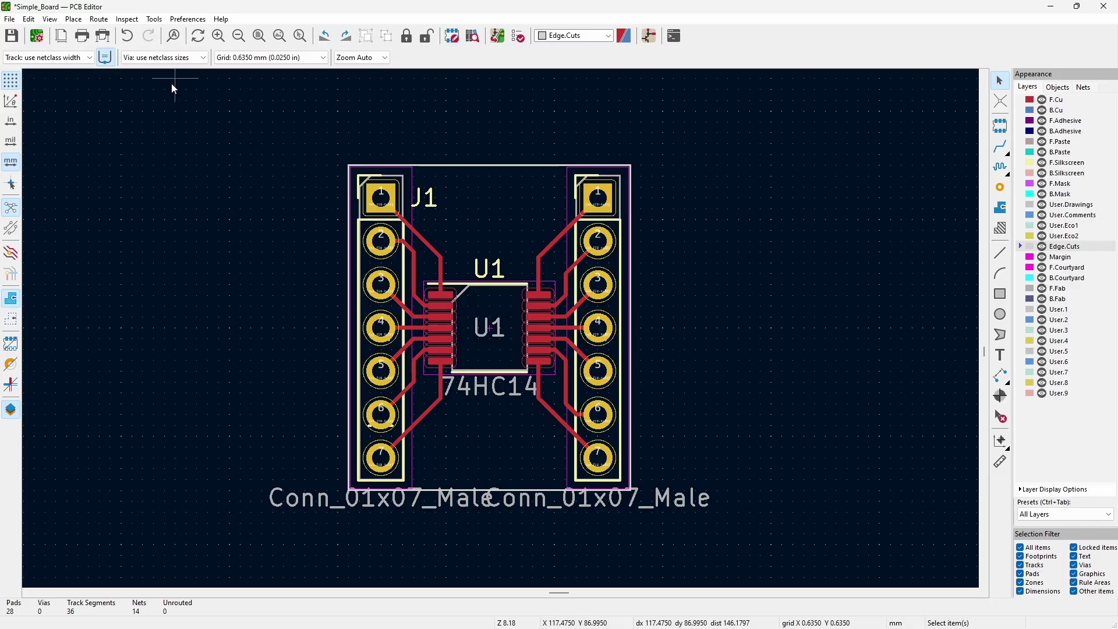
Step: Run the Design Rules Checker on the board with zone refilling enabled
left_click(126, 19)
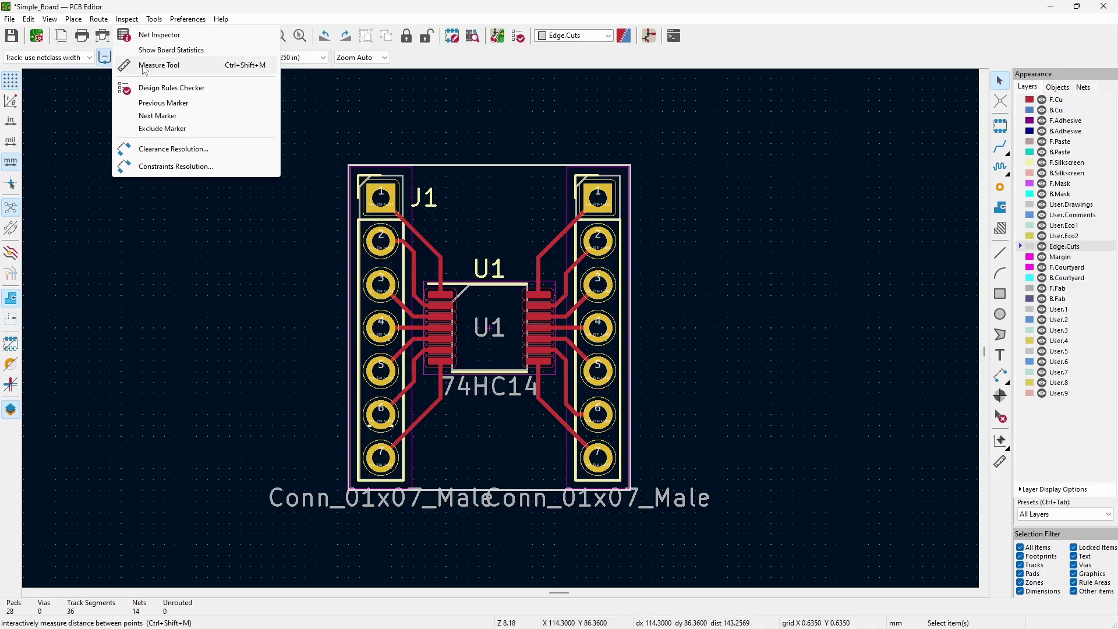
left_click(165, 92)
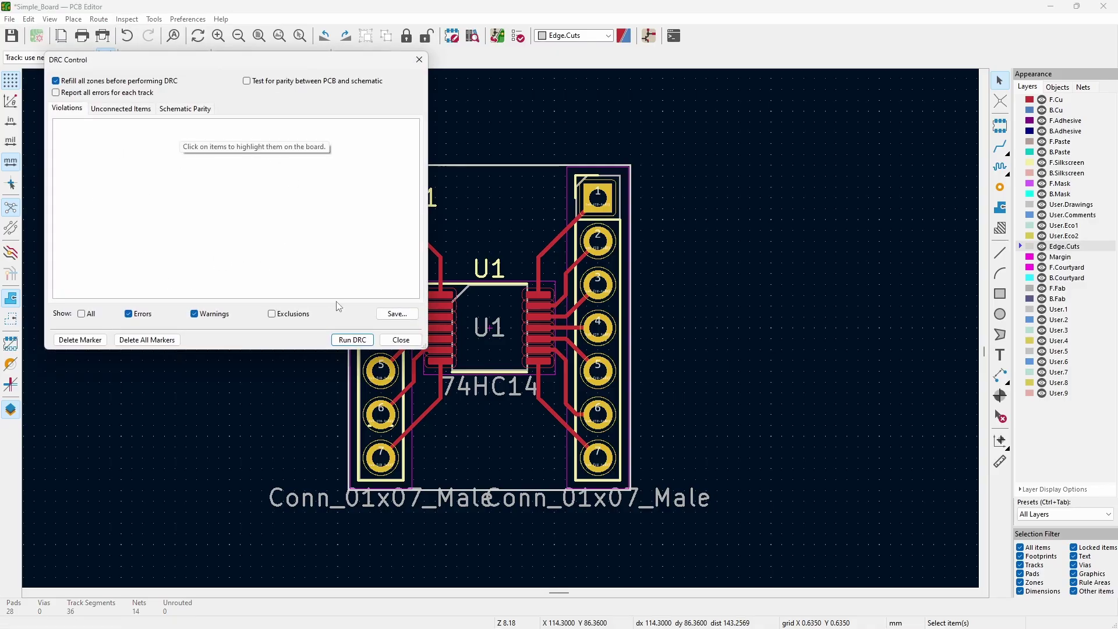
left_click(352, 341)
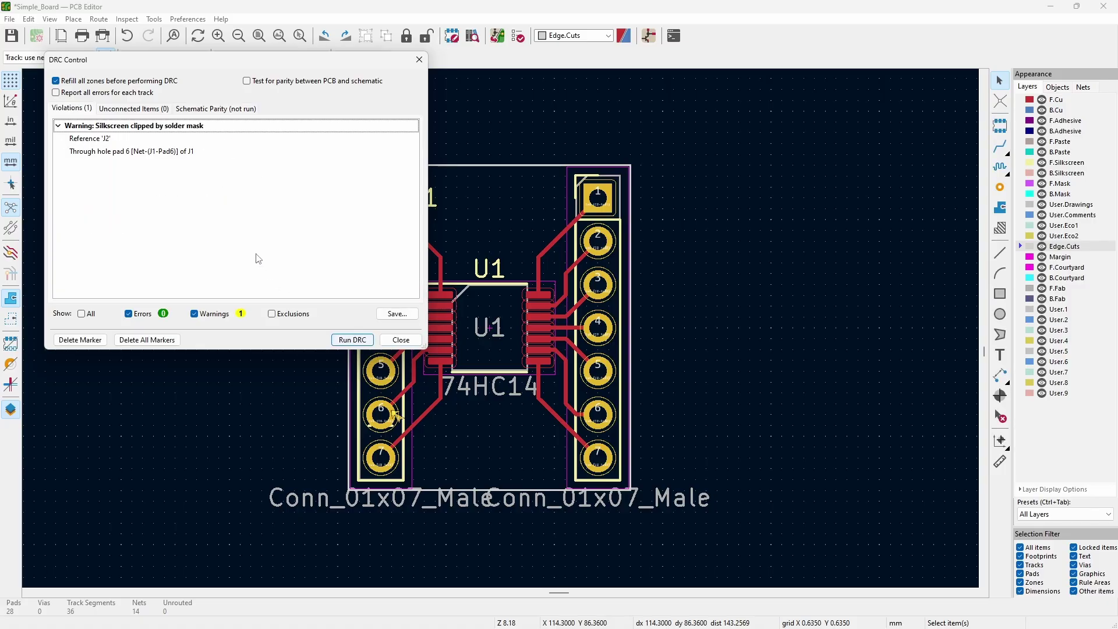
Step: Locate the clipped J2 reference from the DRC warning and move it beside pad 1 of the J2 footprint
left_click(90, 142)
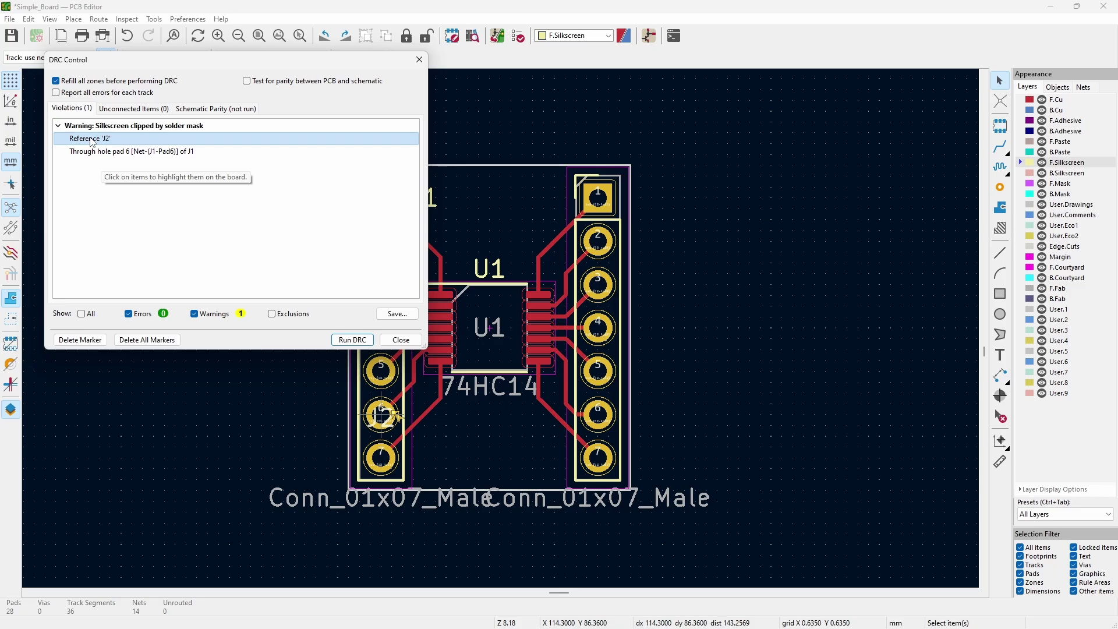
double_click(91, 140)
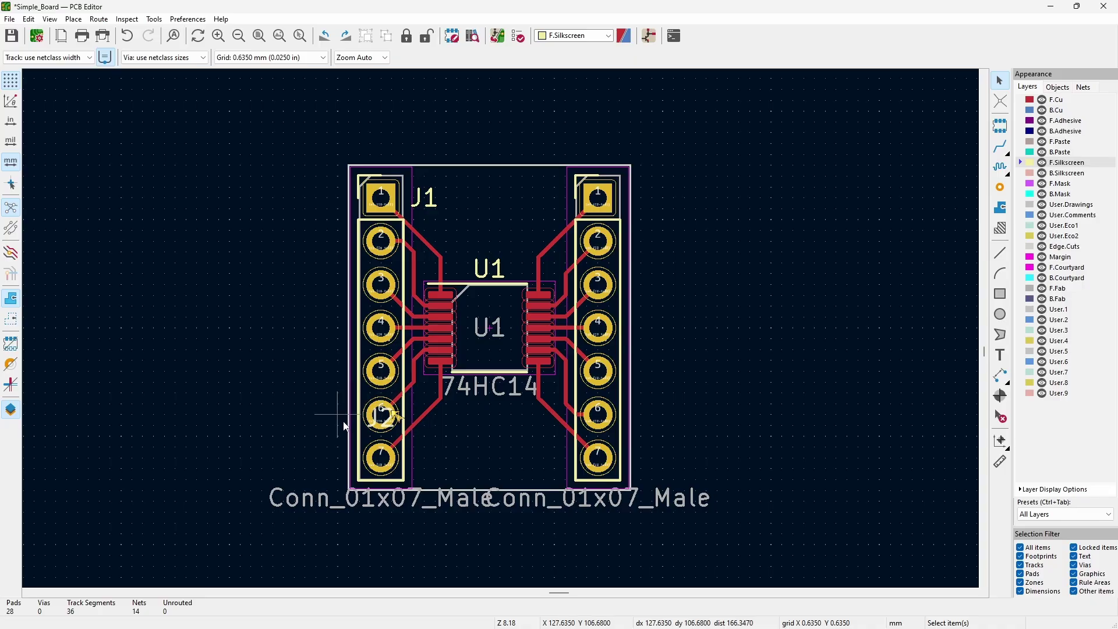
left_click(374, 424)
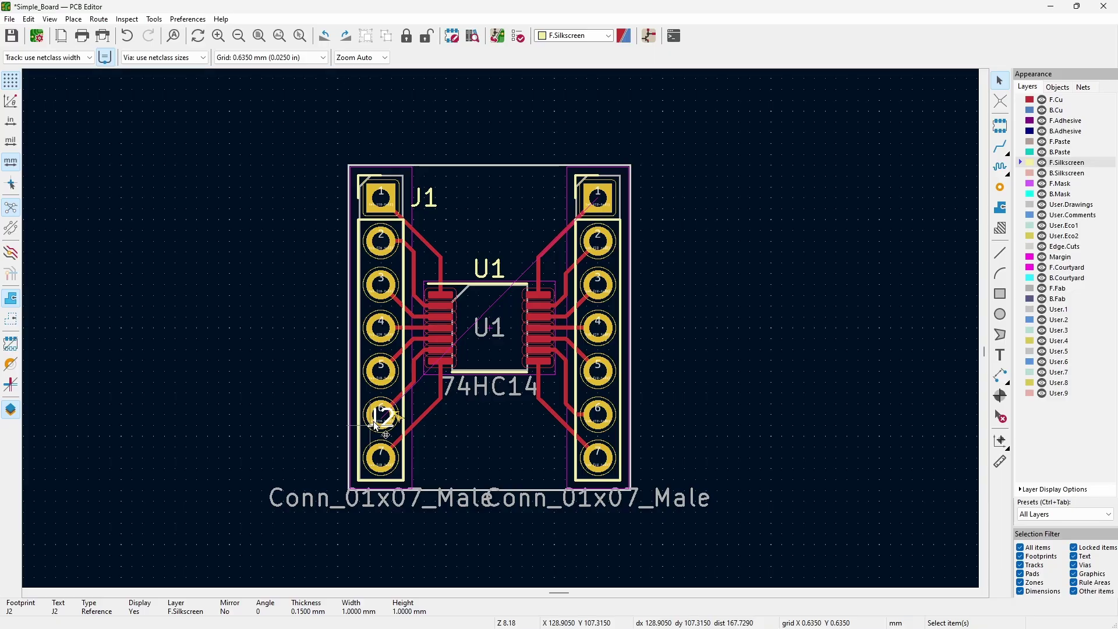
left_click_drag(374, 425, 551, 200)
left_click(718, 246)
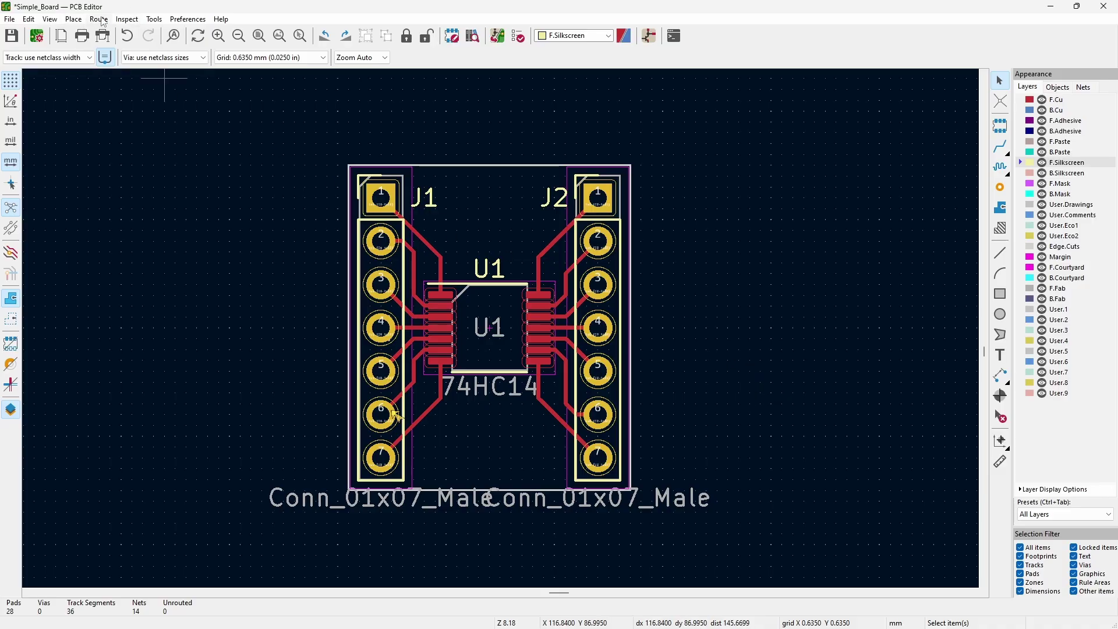
Step: Rerun the Design Rules Checker on the board with zone refilling enabled and close it
left_click(127, 19)
left_click(146, 88)
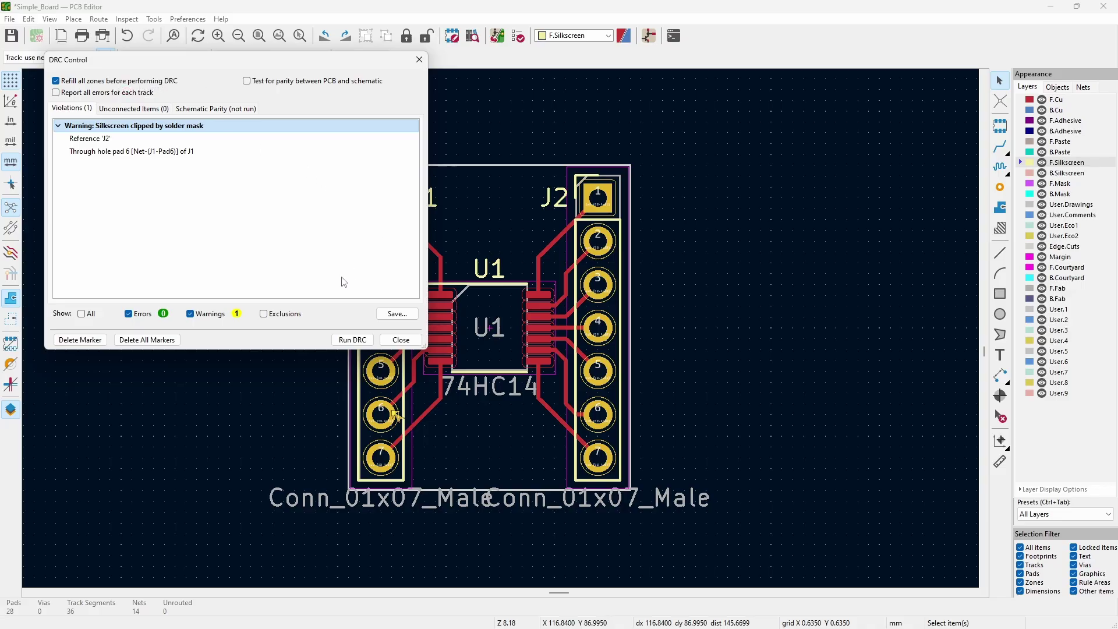
left_click(355, 340)
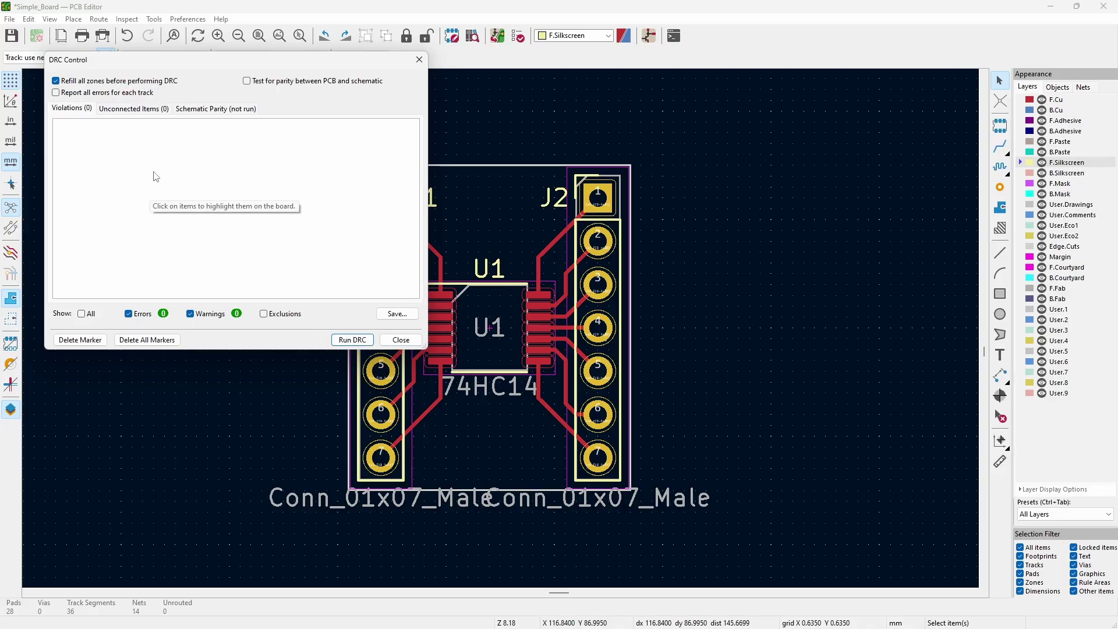
left_click(401, 340)
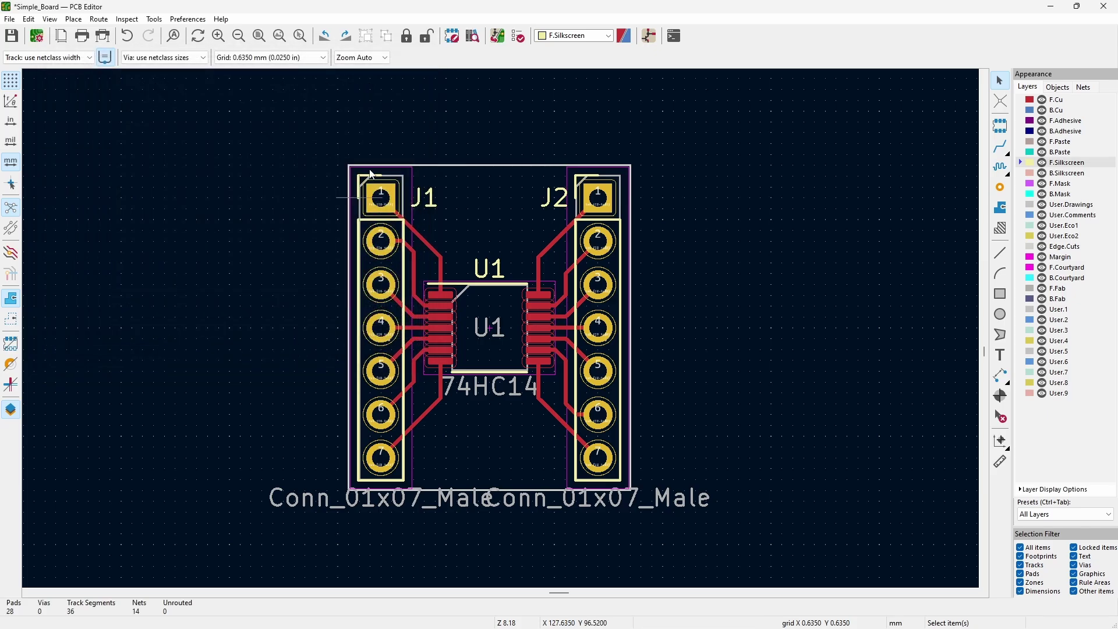
Step: Inspect the board and its J1, J2 and U1 silkscreen labels from several angles in the 3D Viewer
left_click(49, 19)
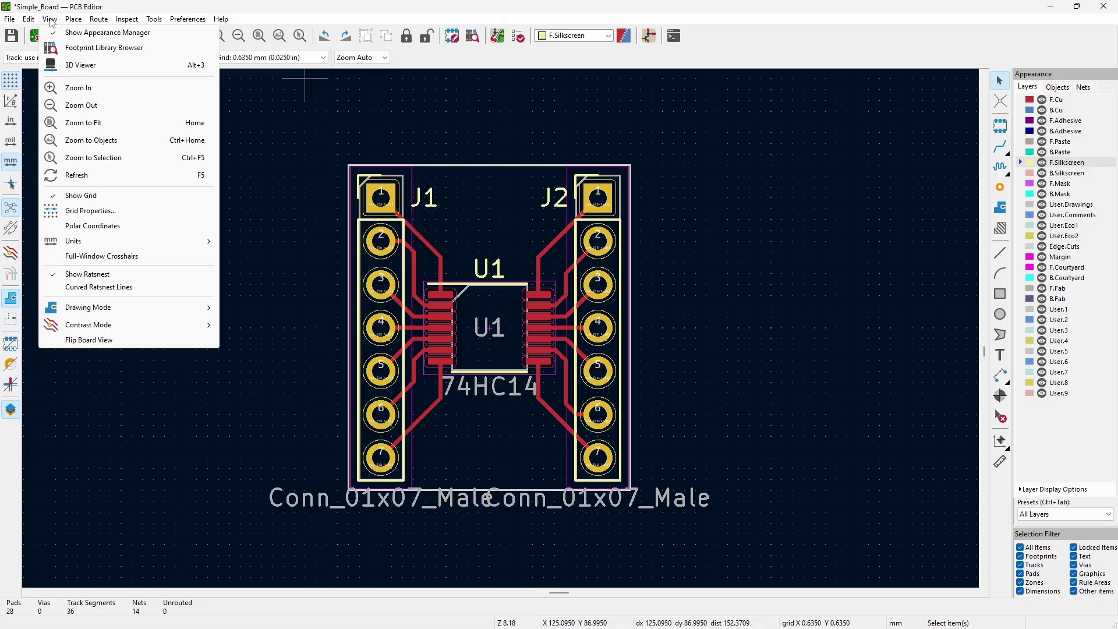
left_click(73, 65)
left_click_drag(637, 291, 248, 276)
key("alt+F4")
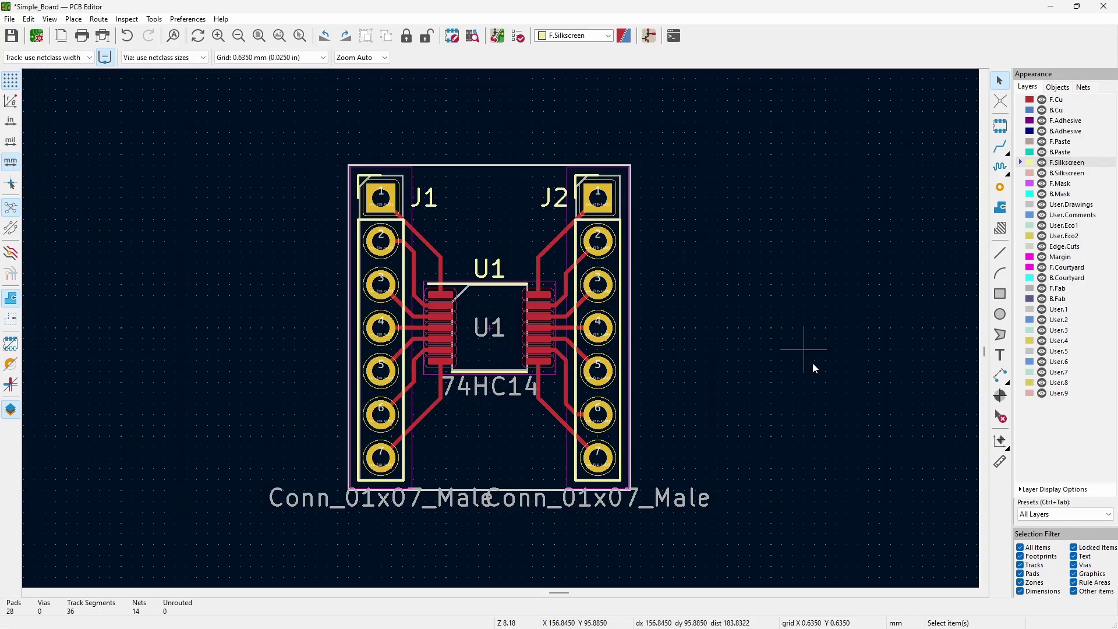
key("alt+3")
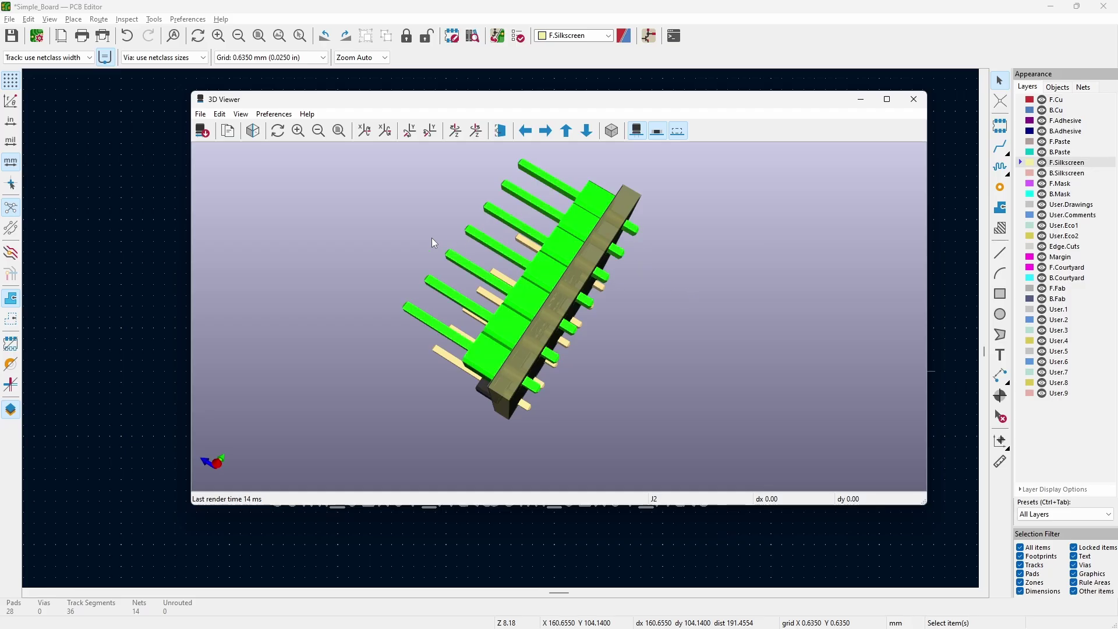
left_click_drag(357, 344, 594, 323)
left_click_drag(823, 257, 565, 408)
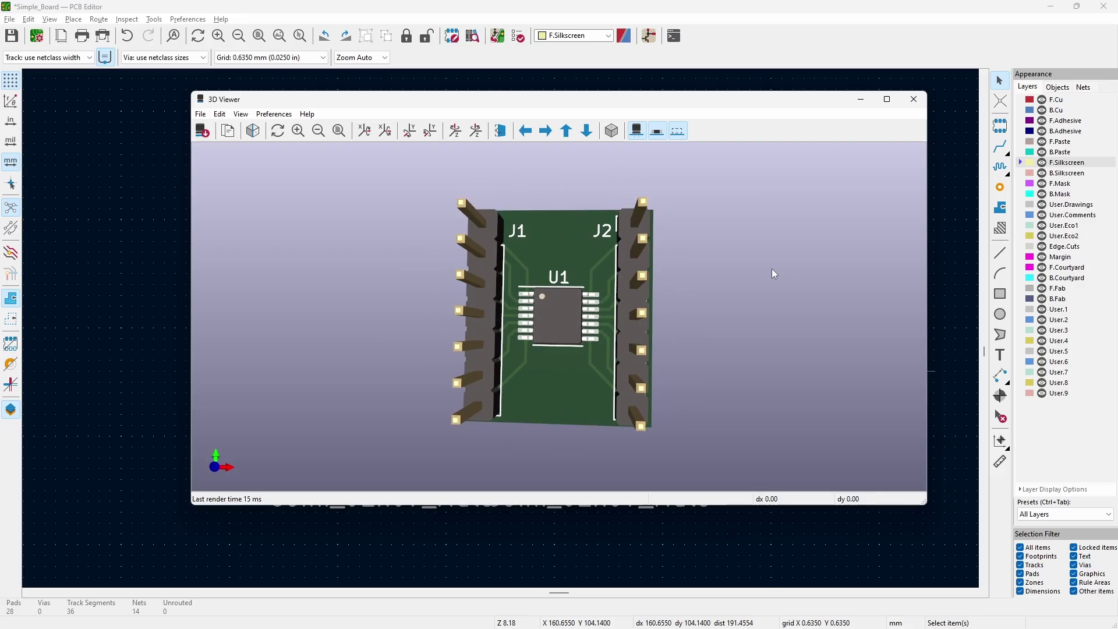
left_click_drag(771, 268, 305, 300)
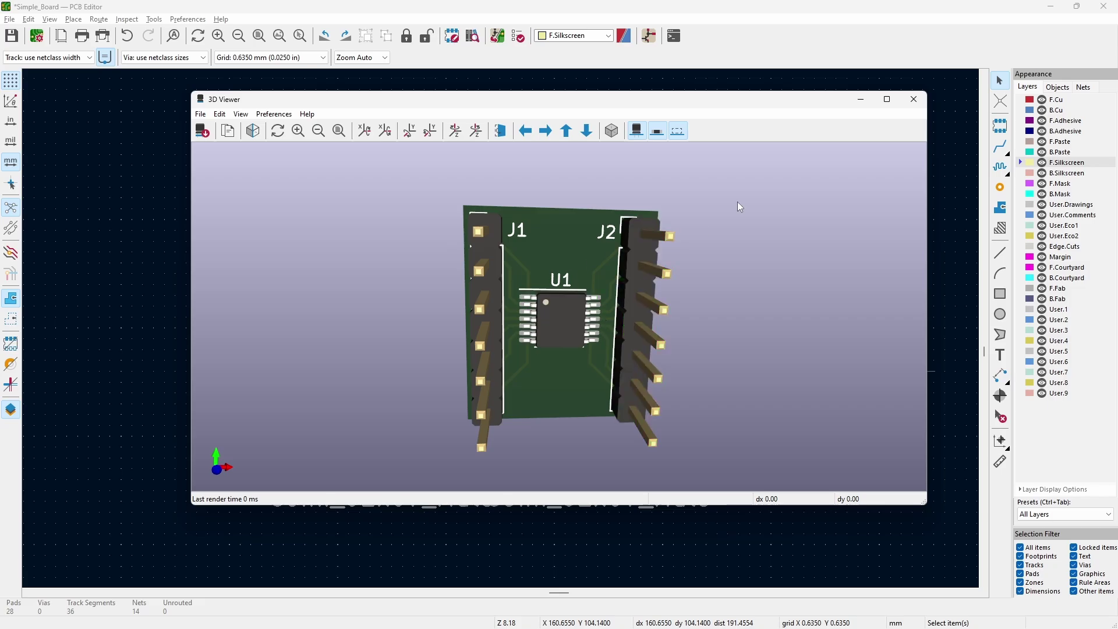
left_click(913, 100)
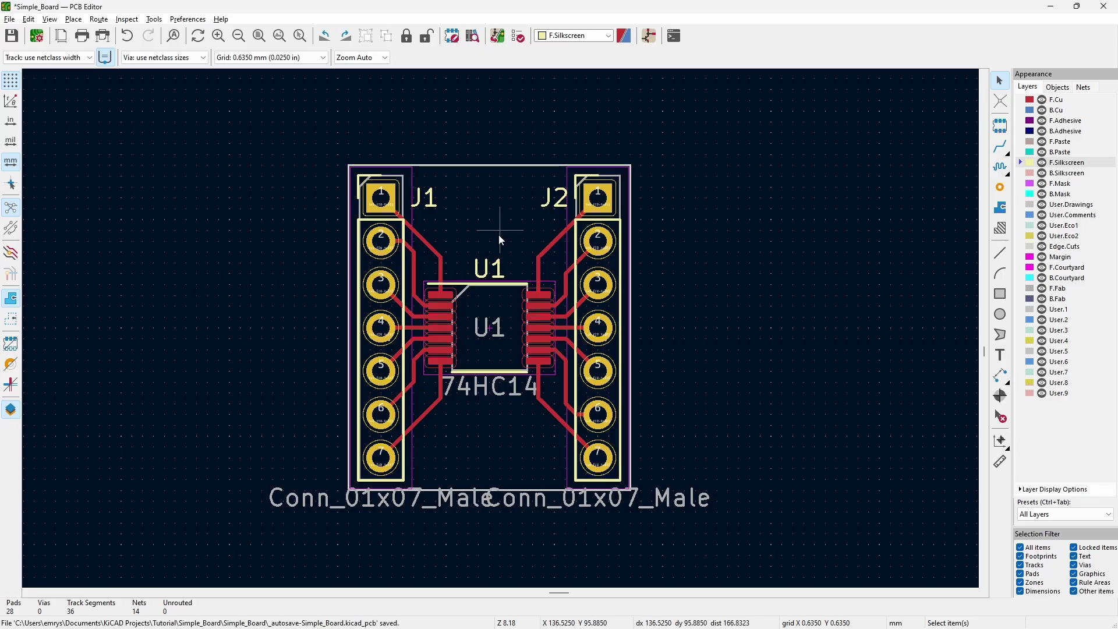
Step: Save the board and open the Plot settings for Gerber output
left_click(15, 38)
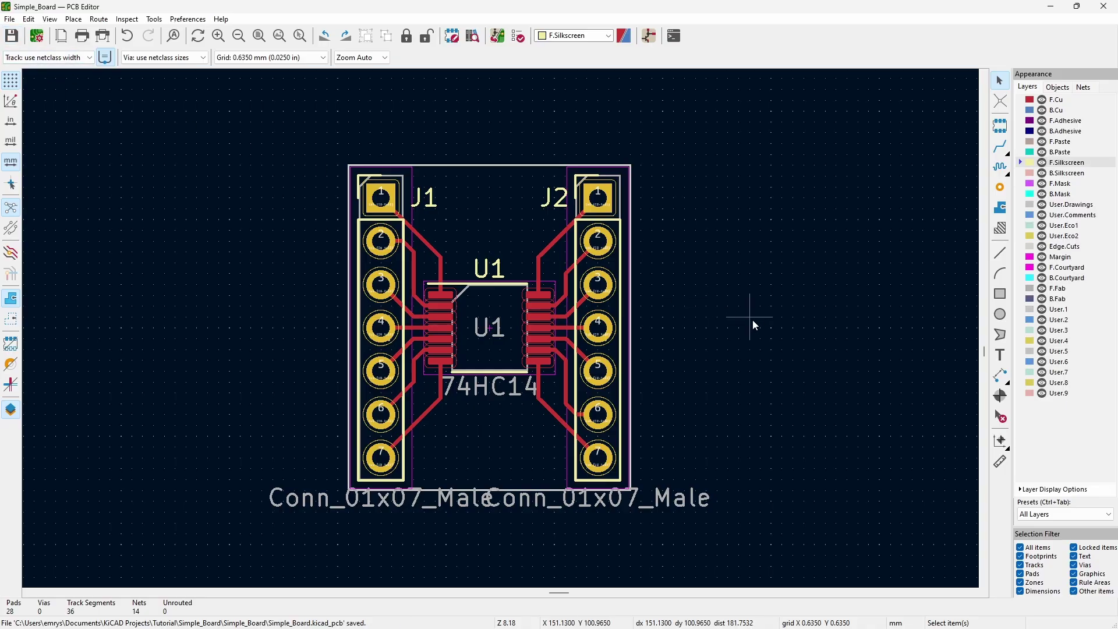
left_click(13, 20)
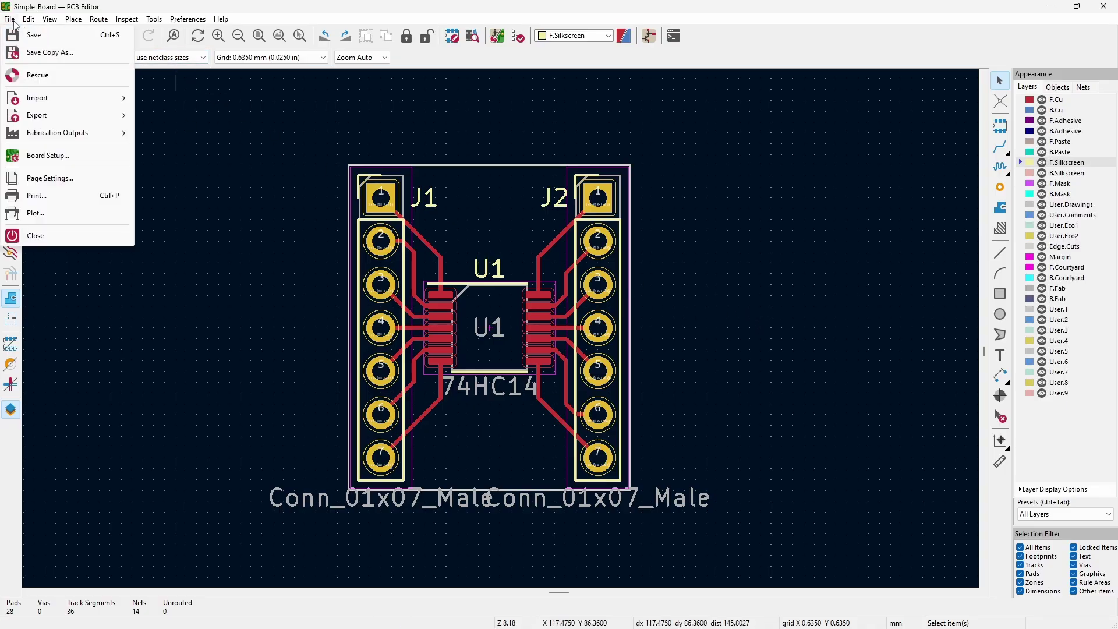
left_click(35, 214)
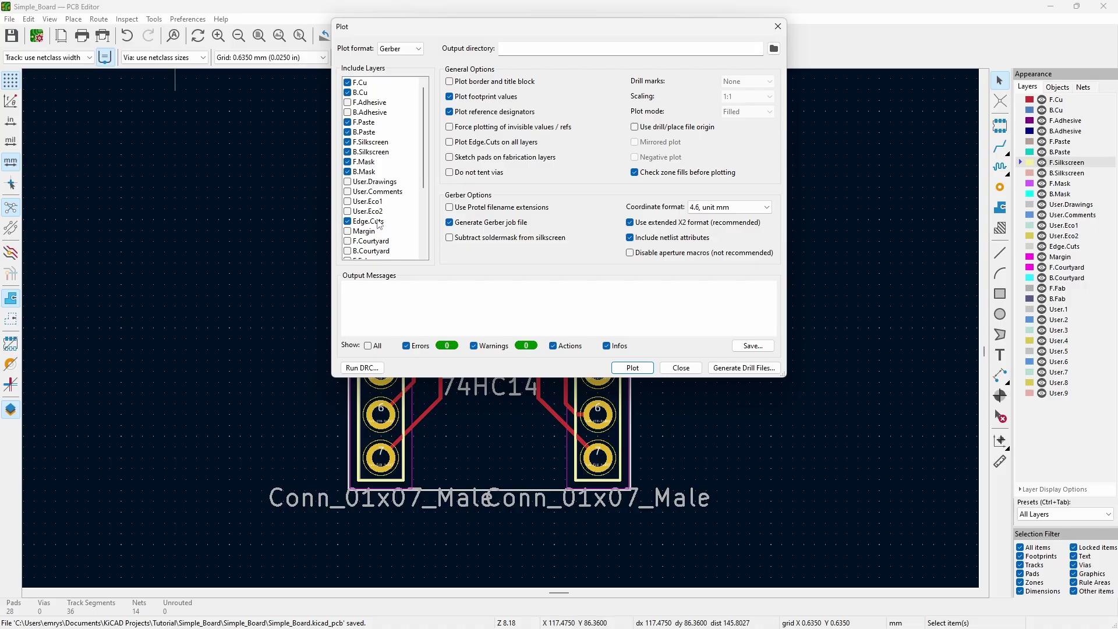
Step: Create an Outputs folder in the project folder and set it as the drill file output folder with a relative path
left_click(747, 368)
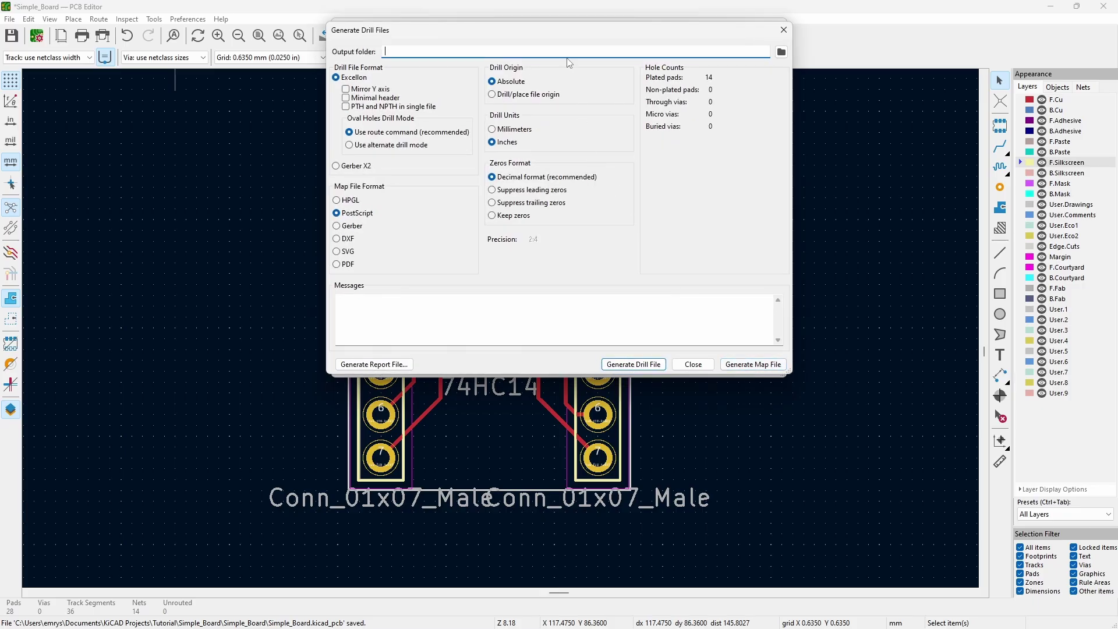
left_click(781, 51)
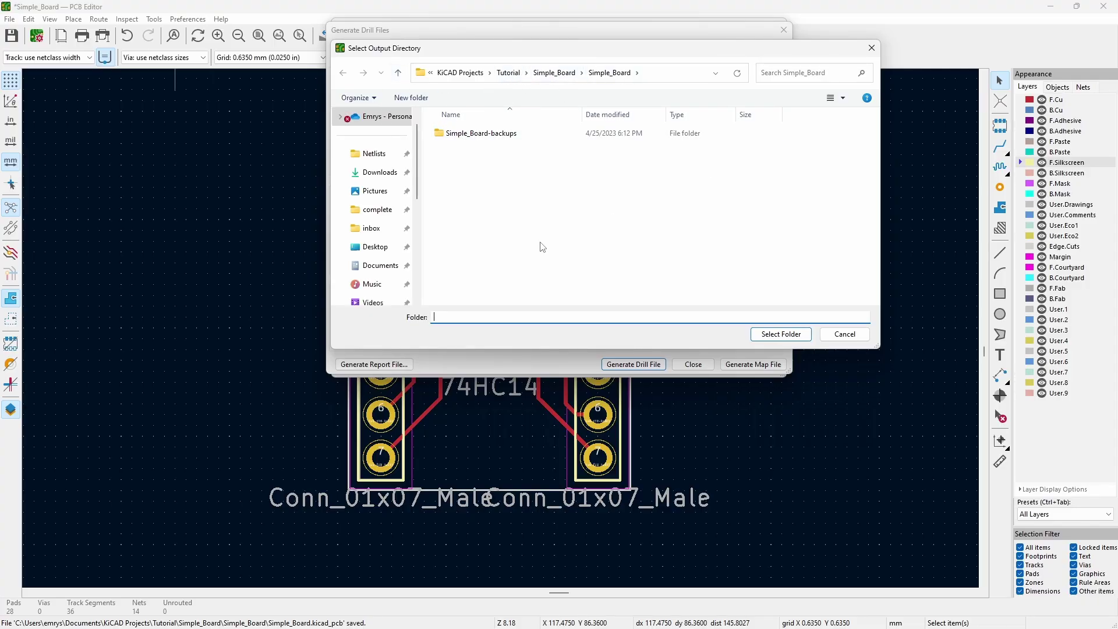
right_click(492, 217)
mouse_move(524, 338)
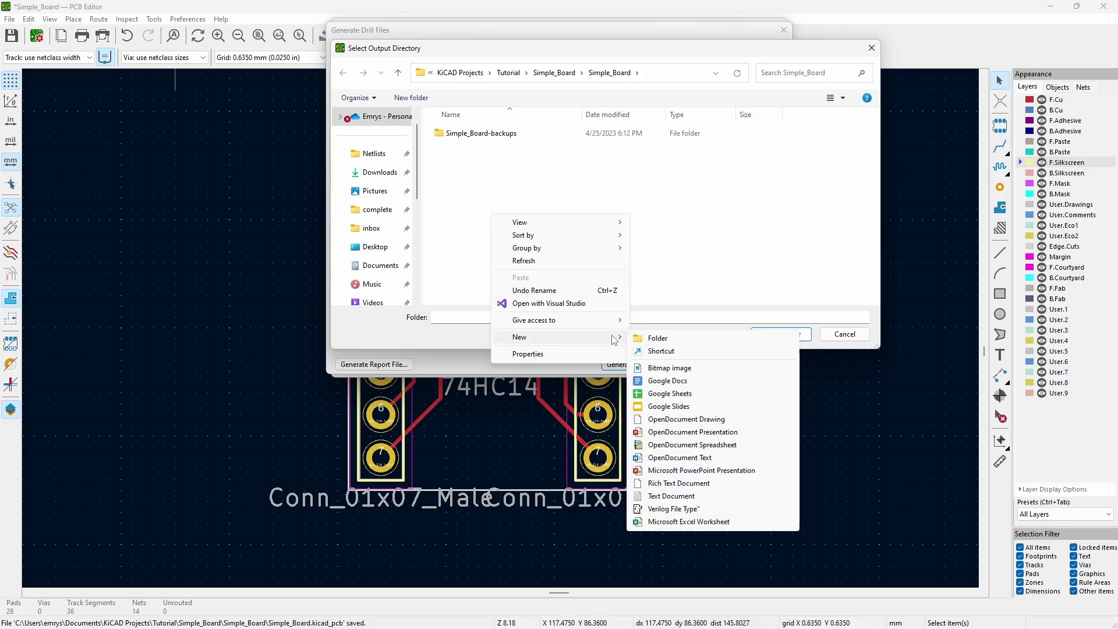
left_click(651, 342)
type("Output")
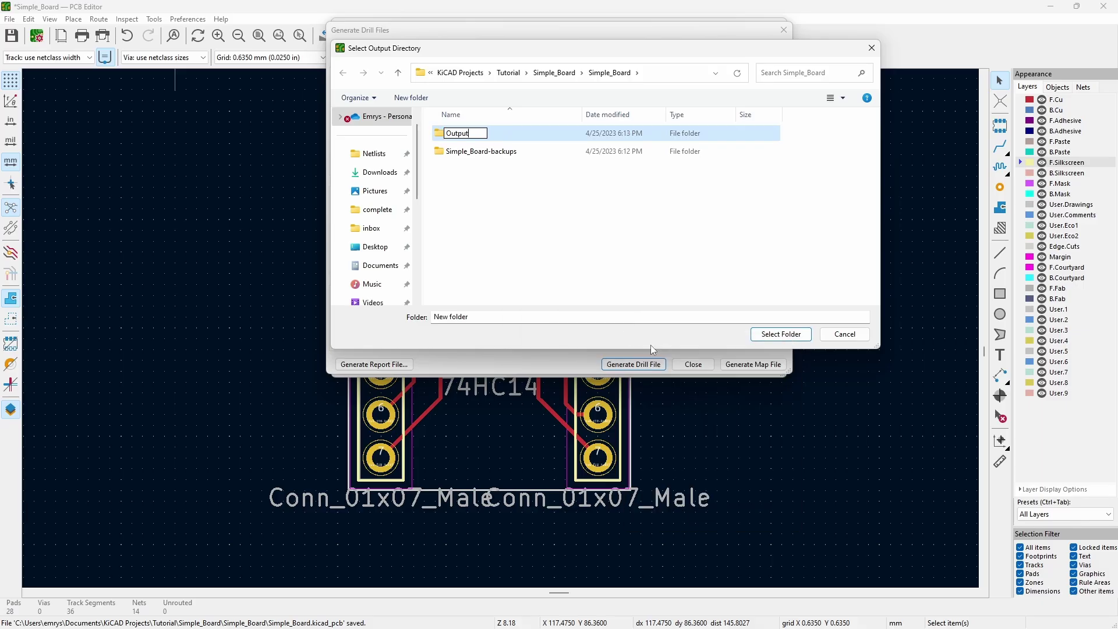
type("s")
key("Return")
key("Return")
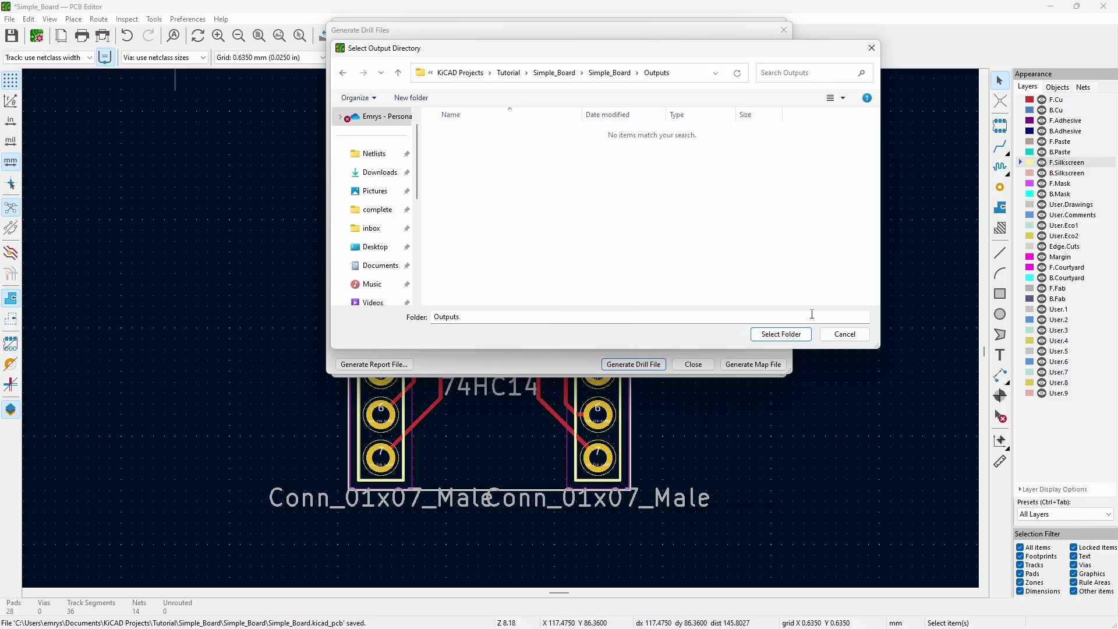
left_click(779, 335)
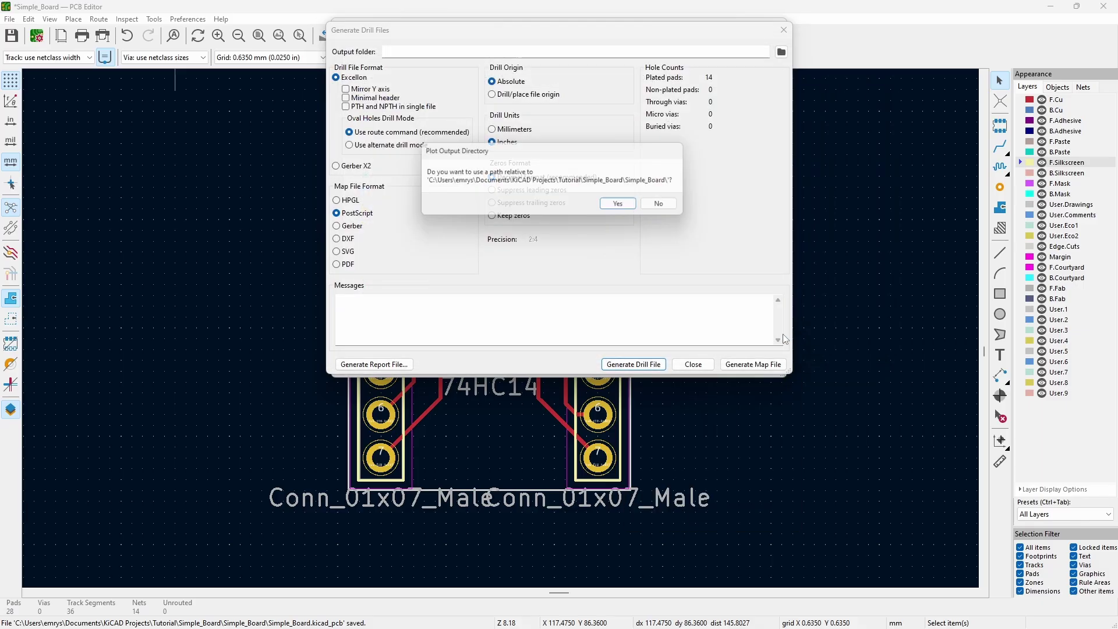
left_click(623, 206)
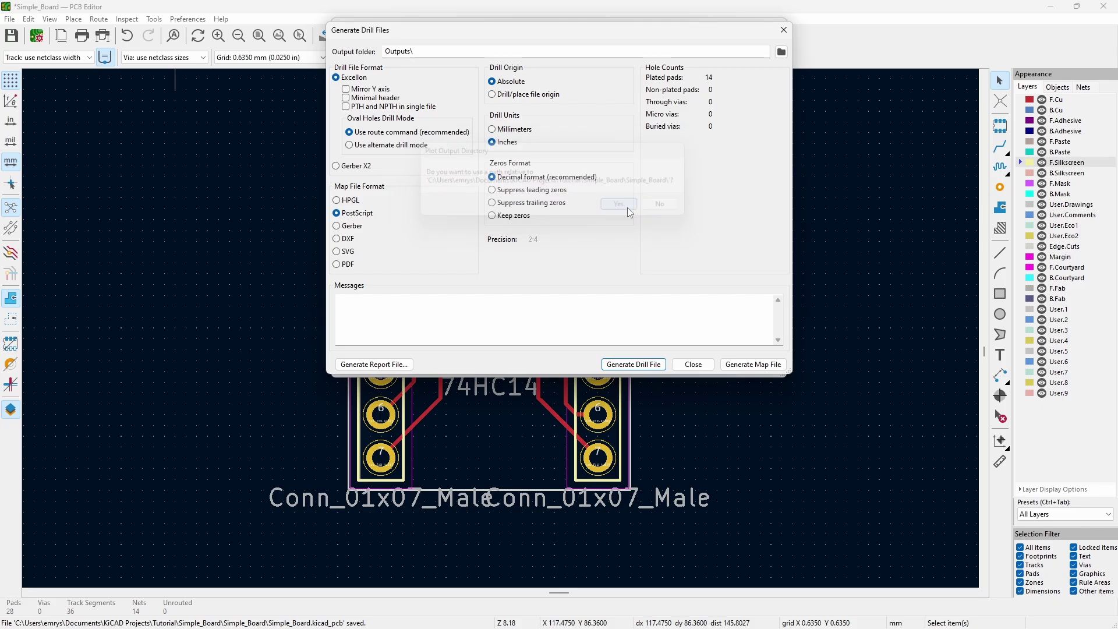
Step: Generate the Excellon drill files in inches and plot the selected layers as Gerber files into Outputs
left_click(633, 365)
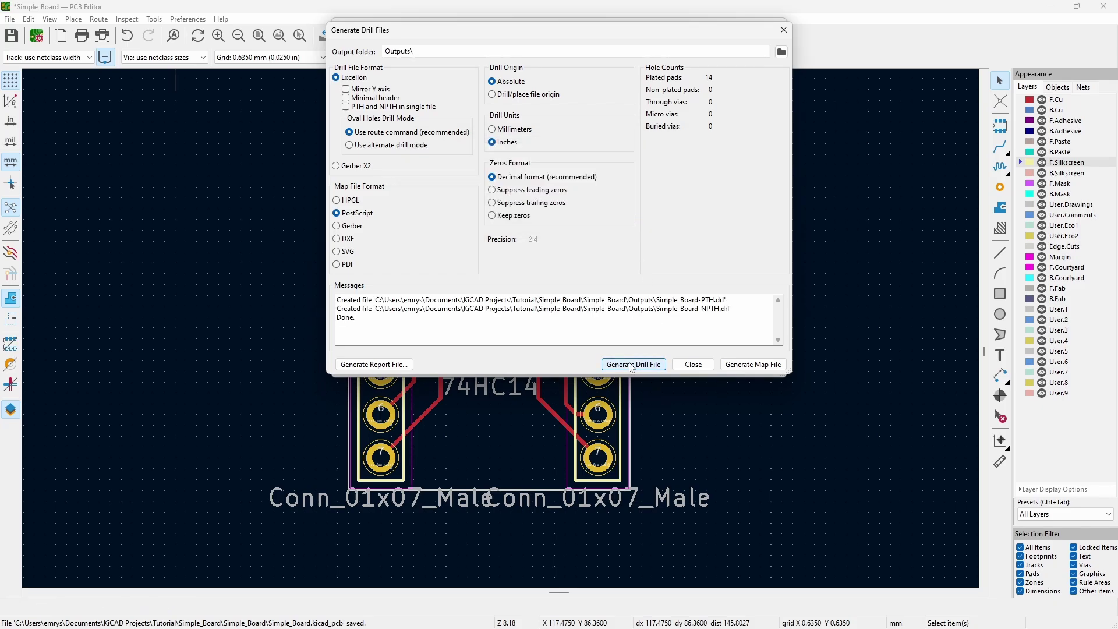
left_click(693, 364)
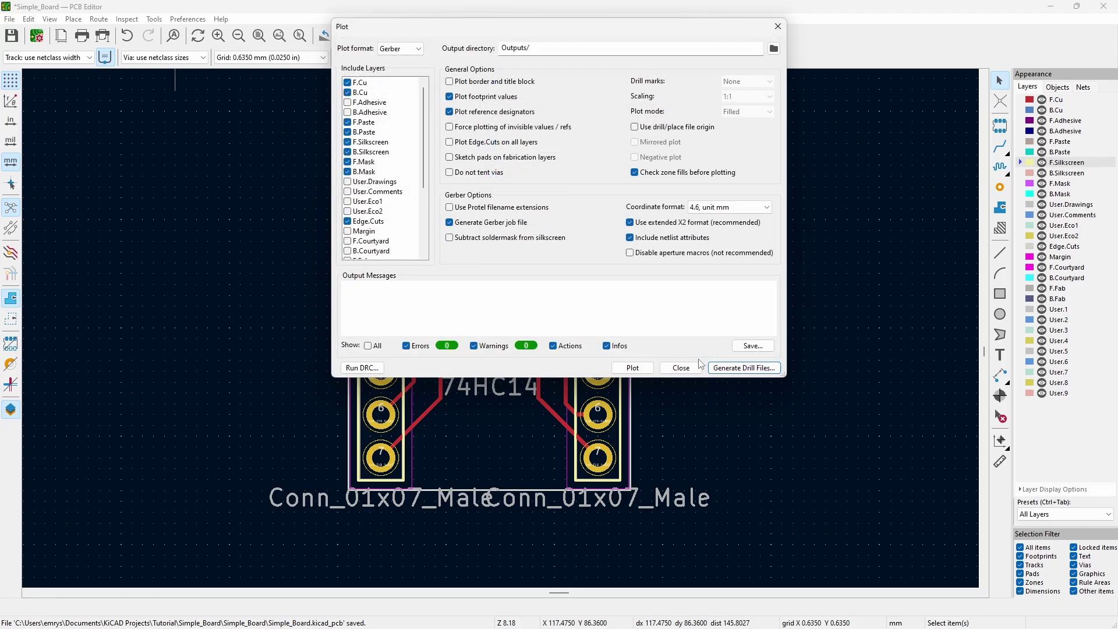
left_click(640, 370)
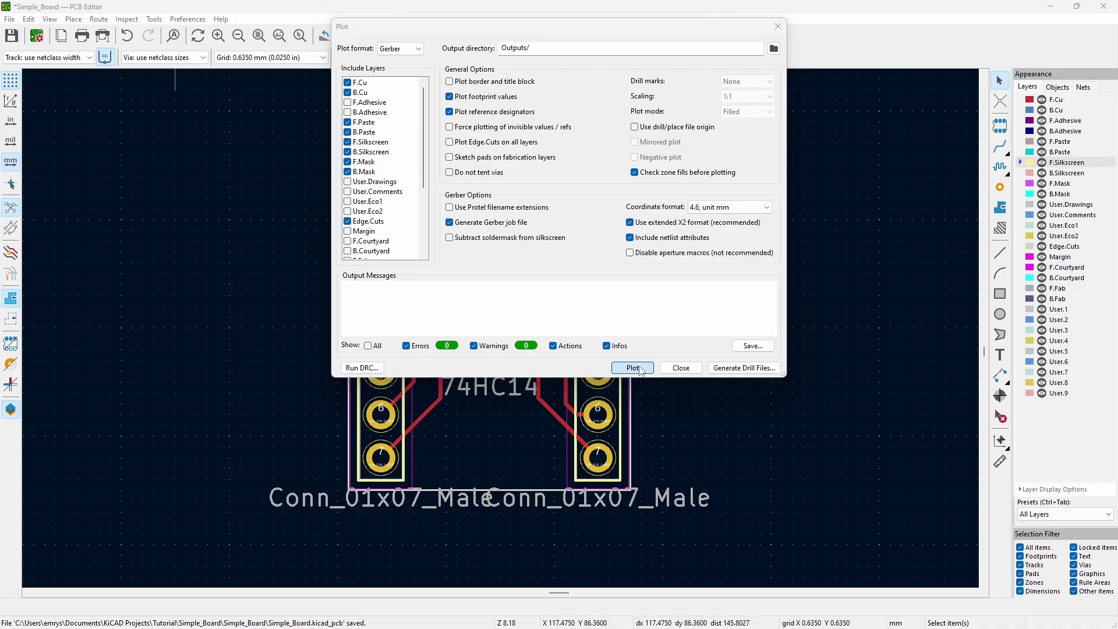
left_click(681, 368)
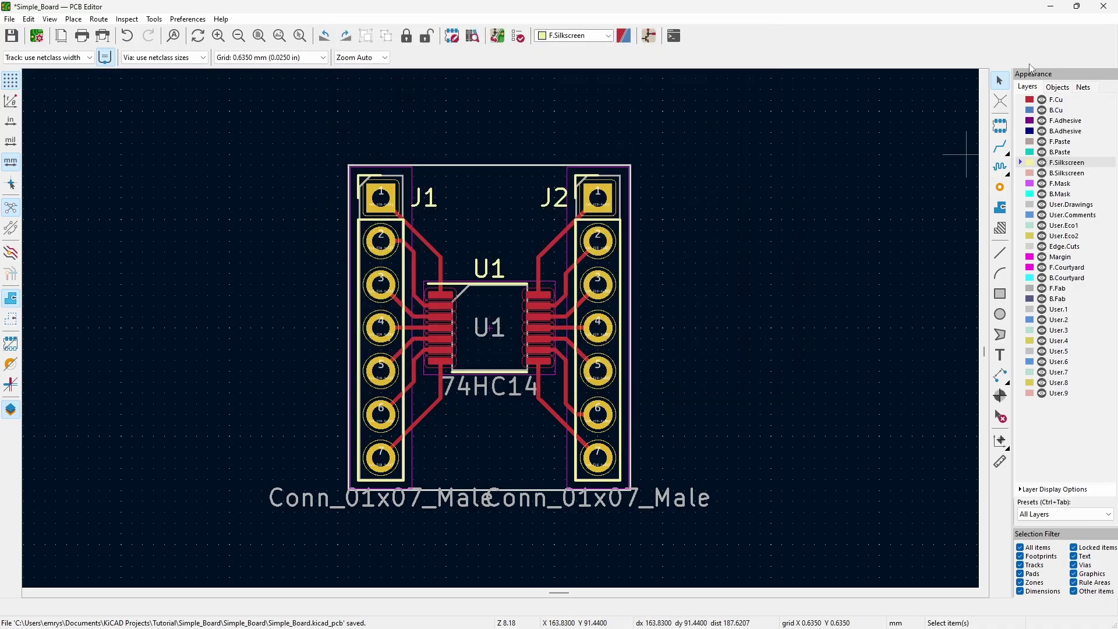
Step: Minimize the KiCad windows and open the Simple_Board project's Outputs folder under KiCAD Projects > Tutorial in File Explorer
left_click(1050, 11)
left_click(1053, 10)
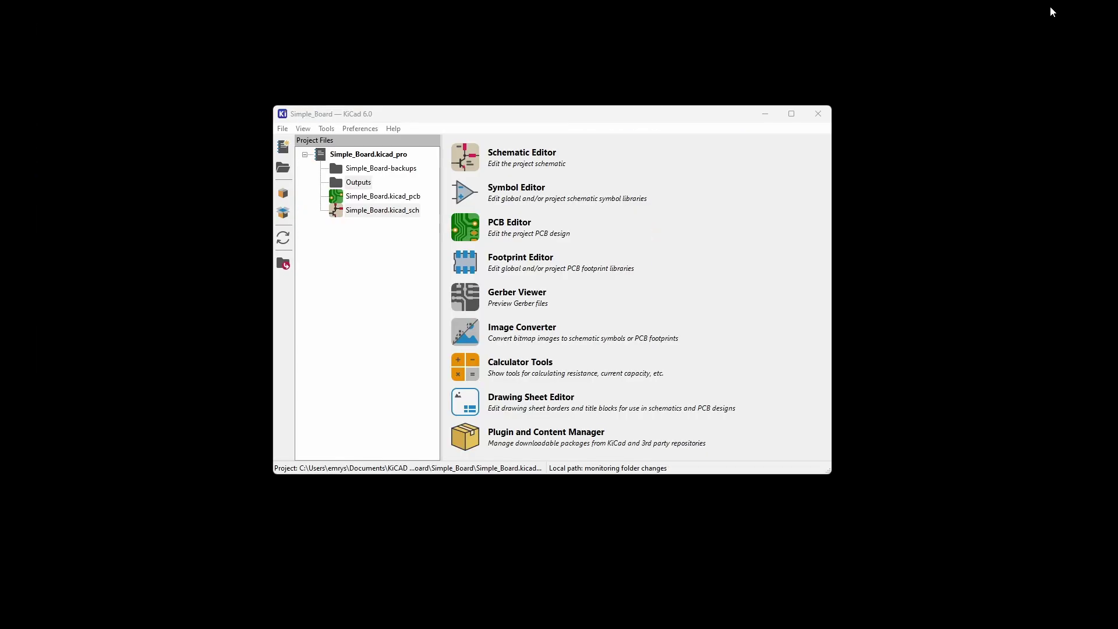
left_click(764, 114)
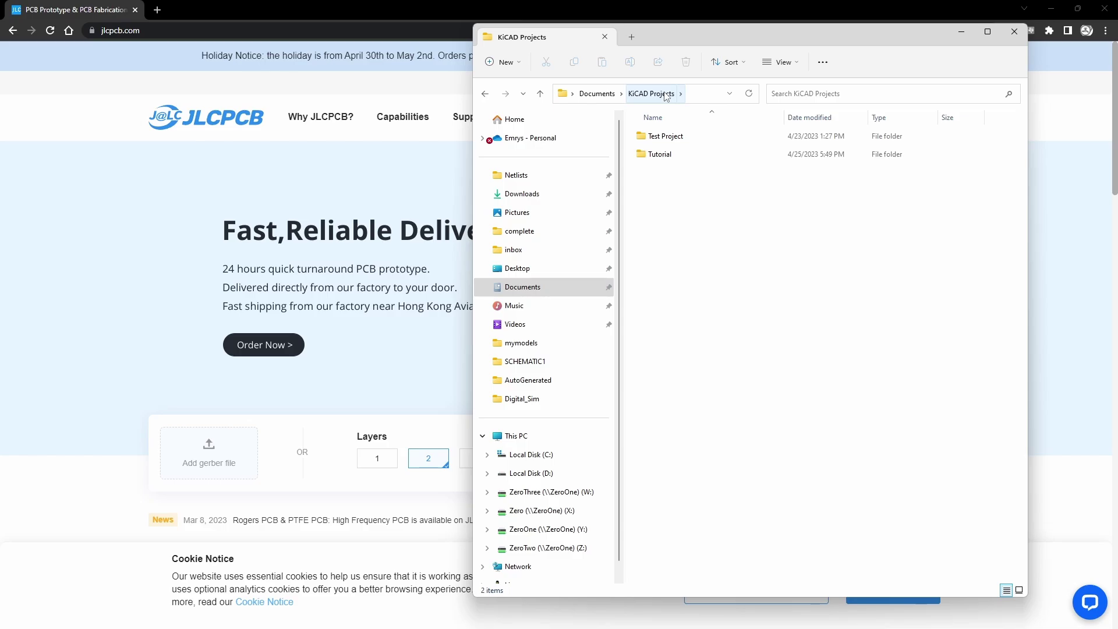
double_click(663, 164)
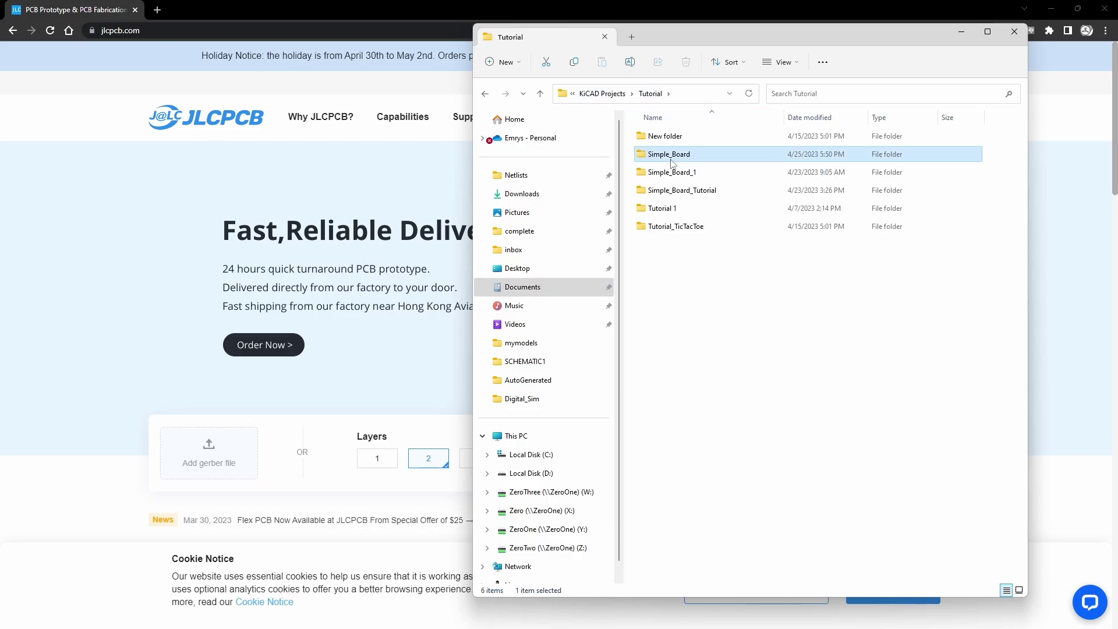
double_click(670, 155)
double_click(672, 145)
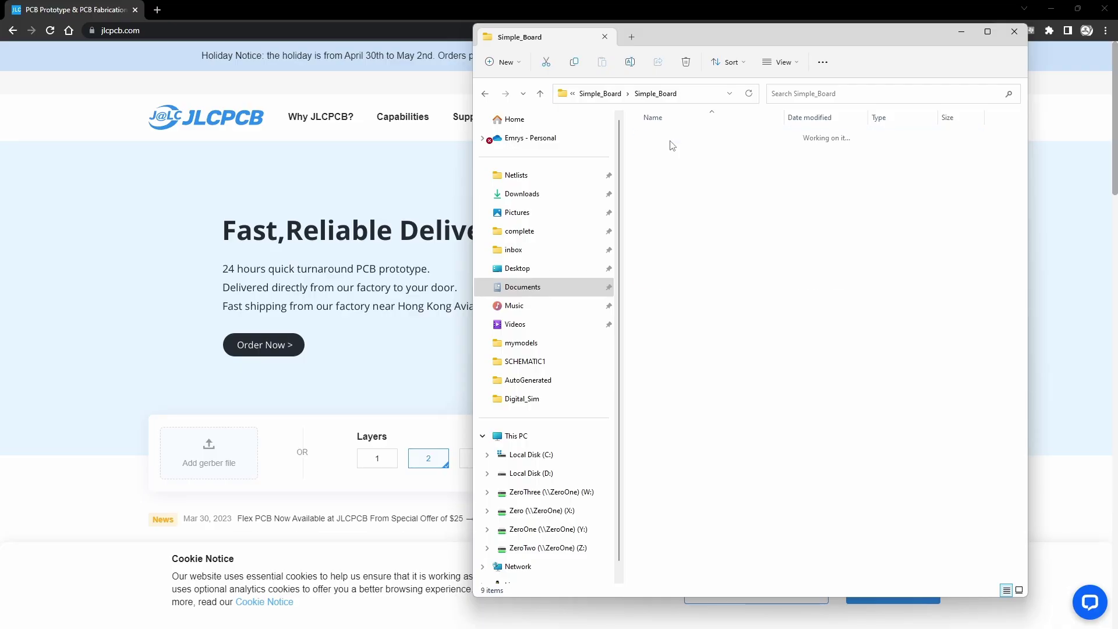
double_click(675, 141)
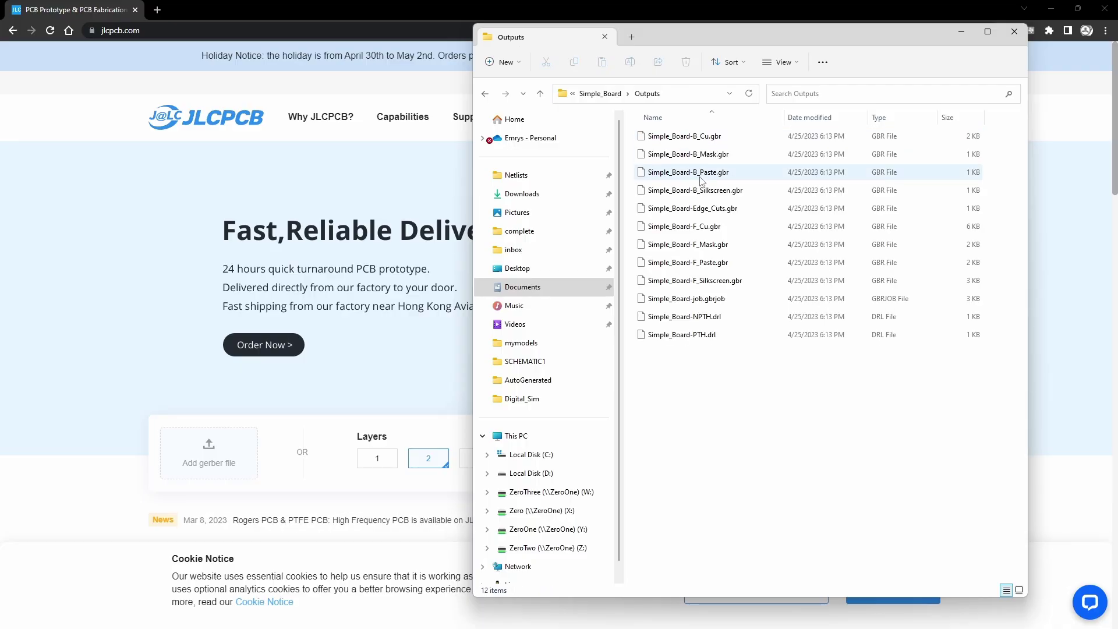
Step: Compress all the Gerber and drill files in the Outputs folder into Outputs.zip with 7-Zip
left_click_drag(742, 367, 658, 140)
right_click(677, 140)
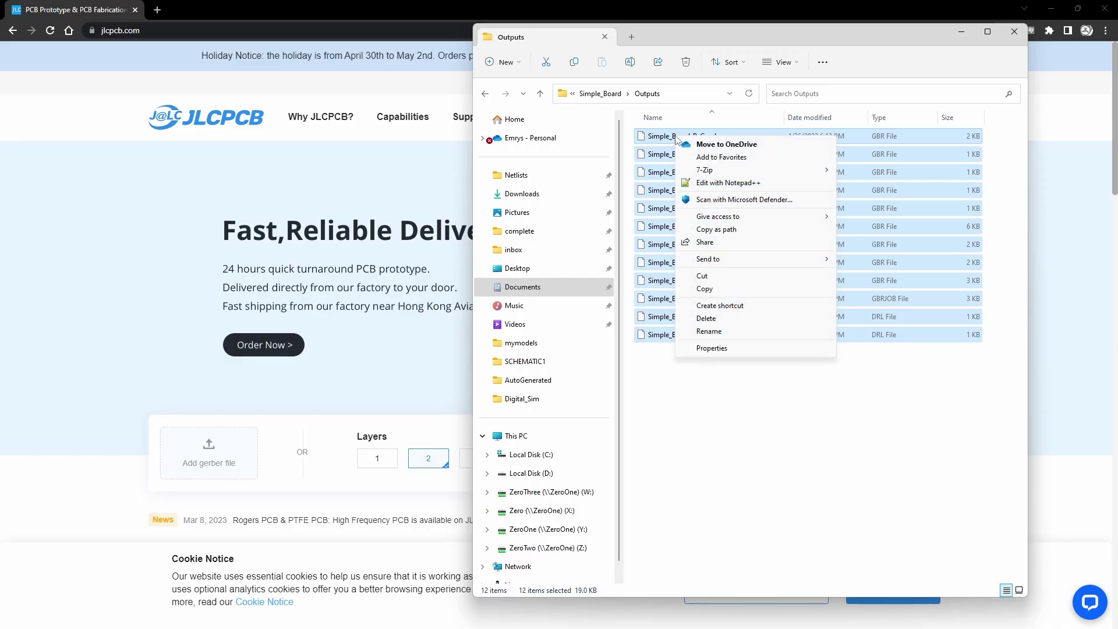
mouse_move(757, 170)
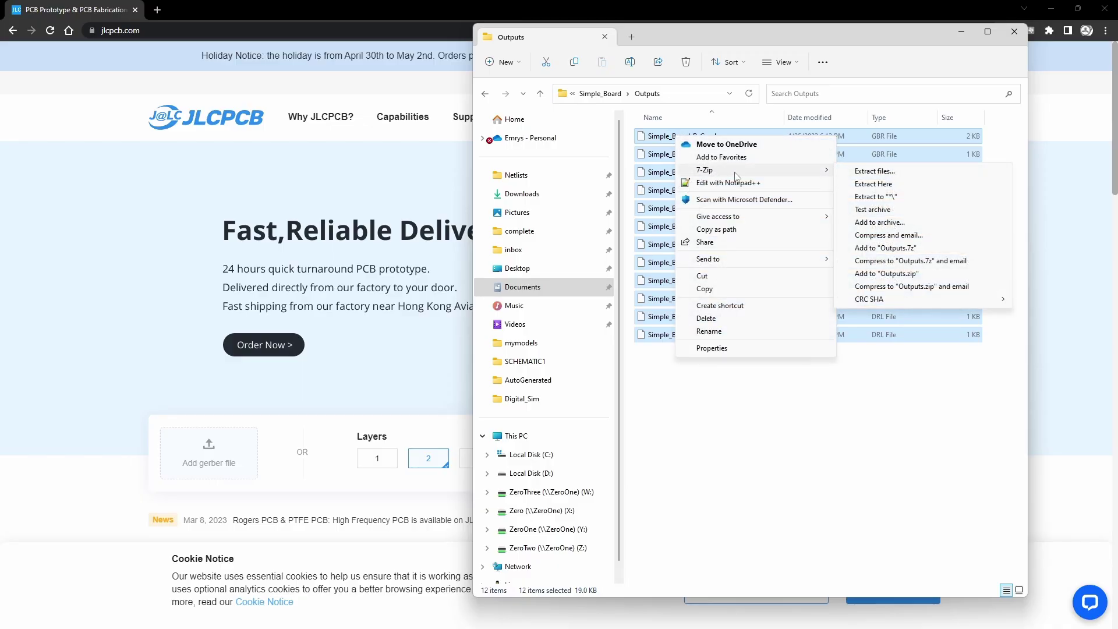
left_click(902, 274)
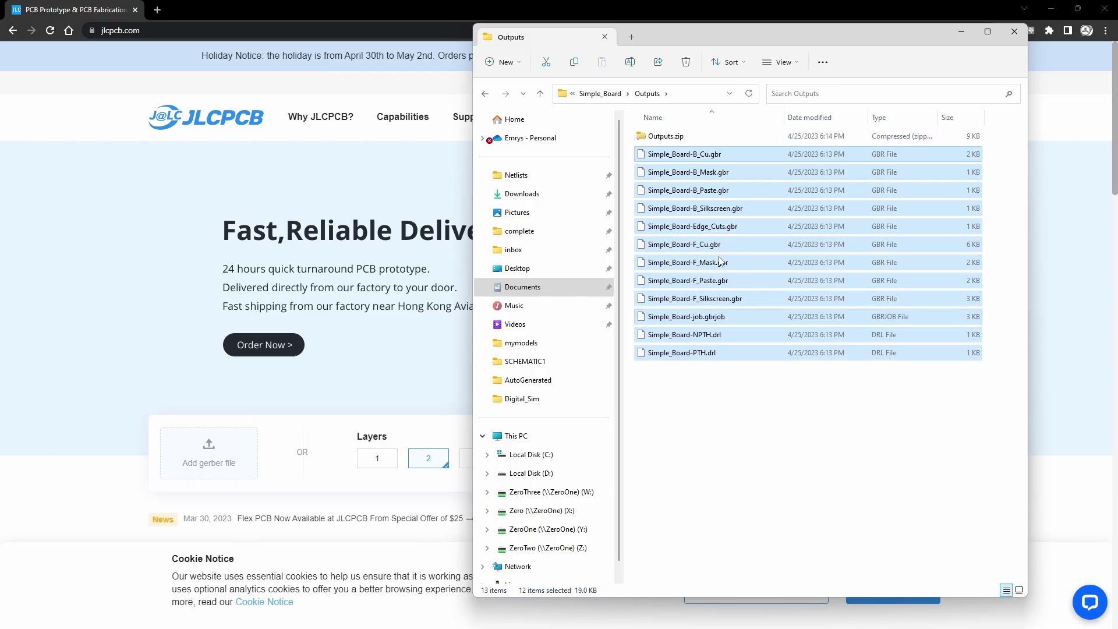
Step: Upload Outputs.zip to the JLCPCB website as the Gerber file for a quote, and minimize the browser and file windows
left_click(643, 137)
left_click_drag(660, 137, 256, 463)
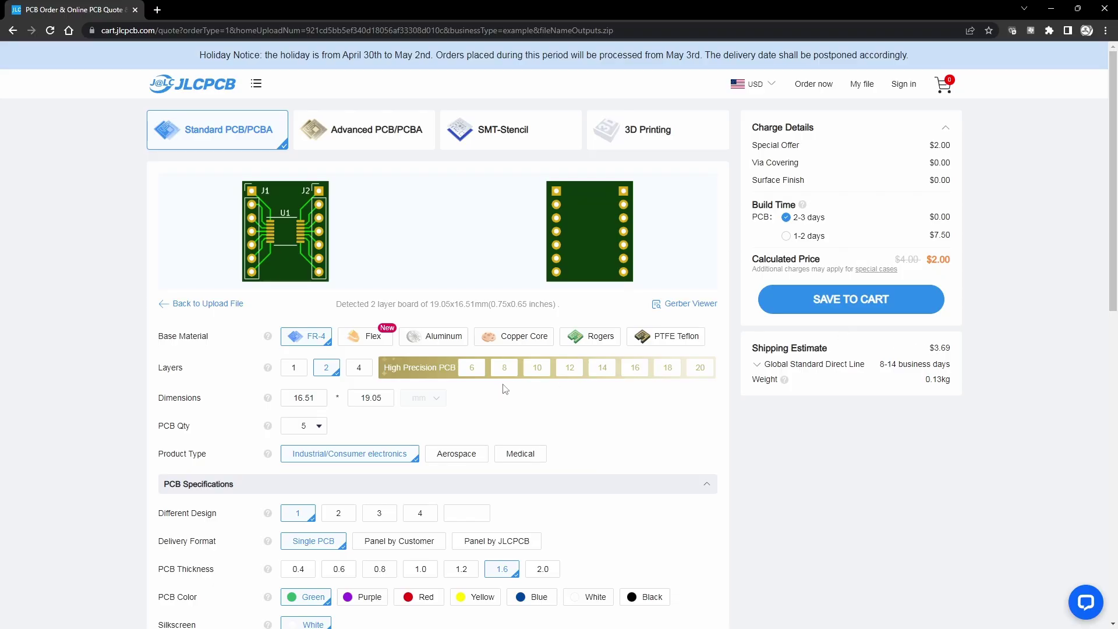
left_click(1051, 8)
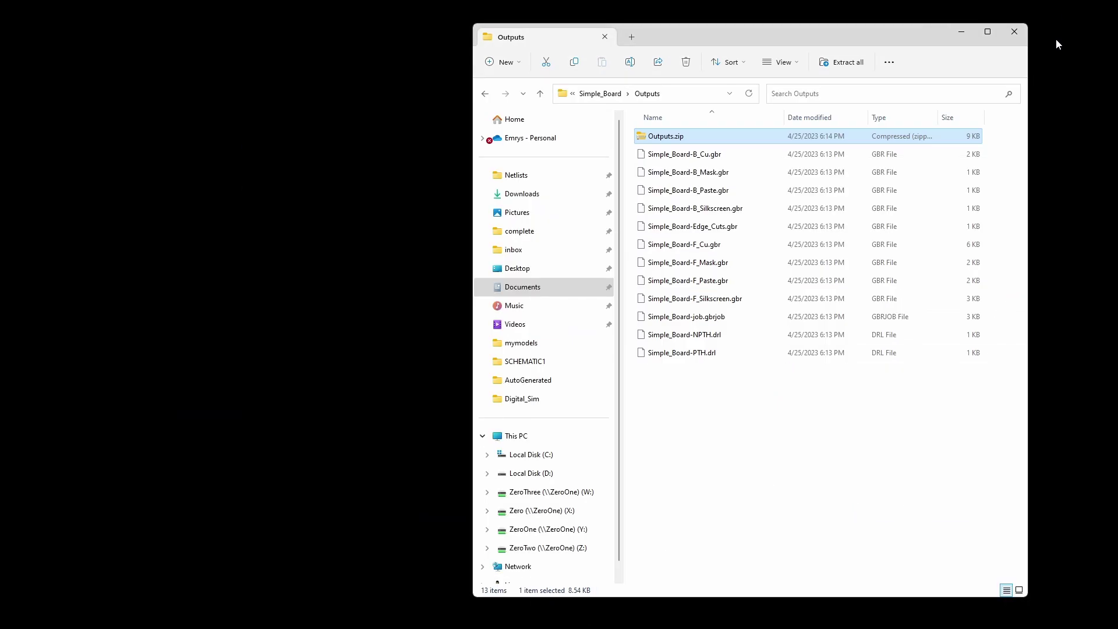
left_click(961, 34)
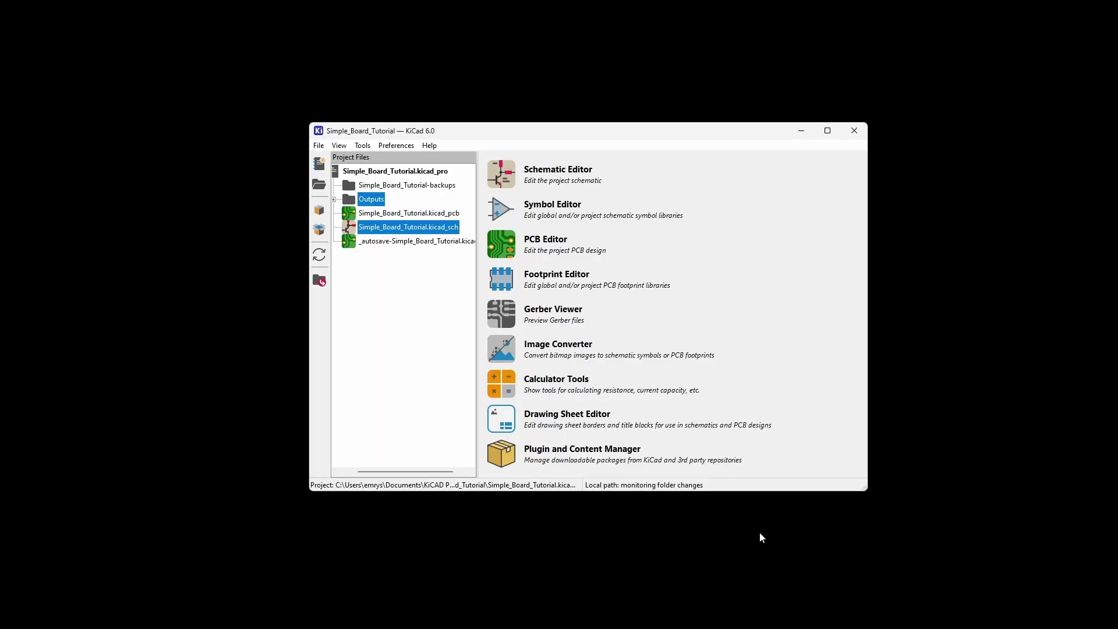